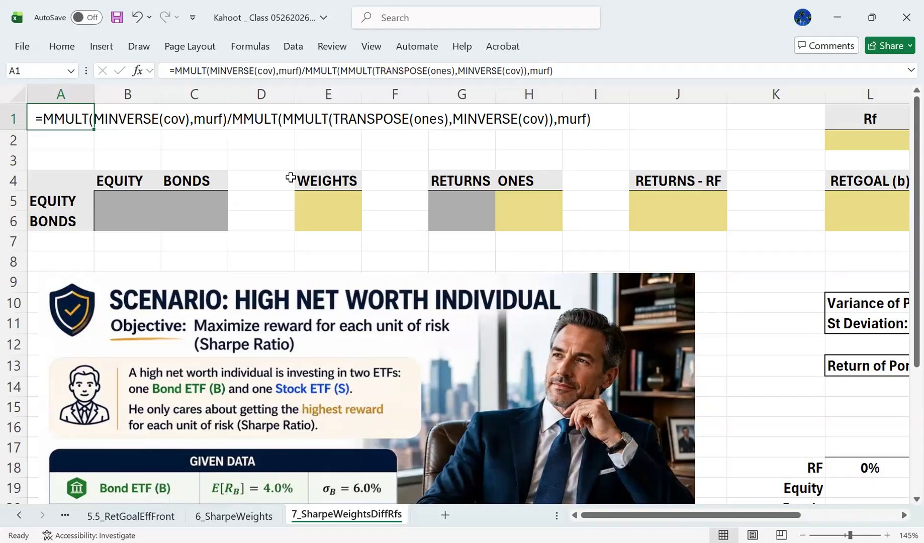
- Enter the bond variance in cell C6 of the covariance matrix as =0.06^2
left_click_drag(901, 170, 908, 307)
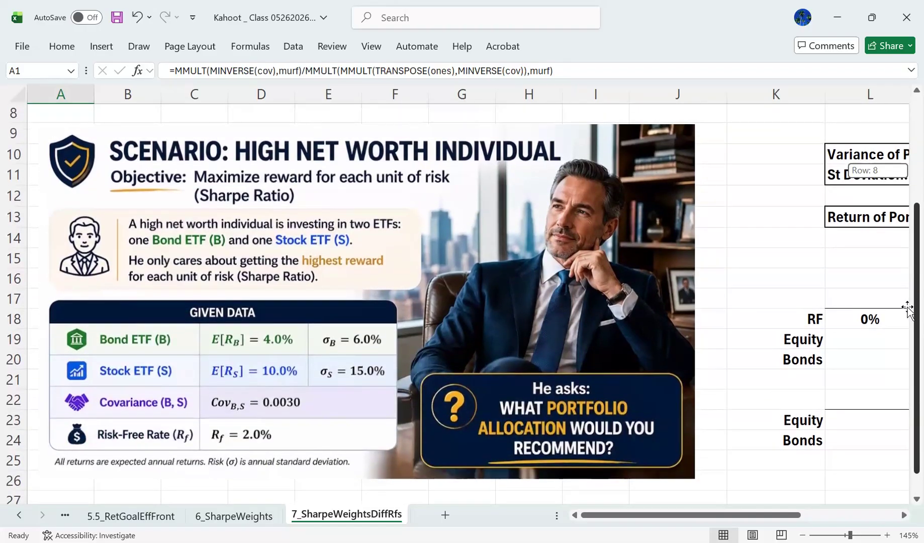
left_click_drag(902, 355, 149, 206)
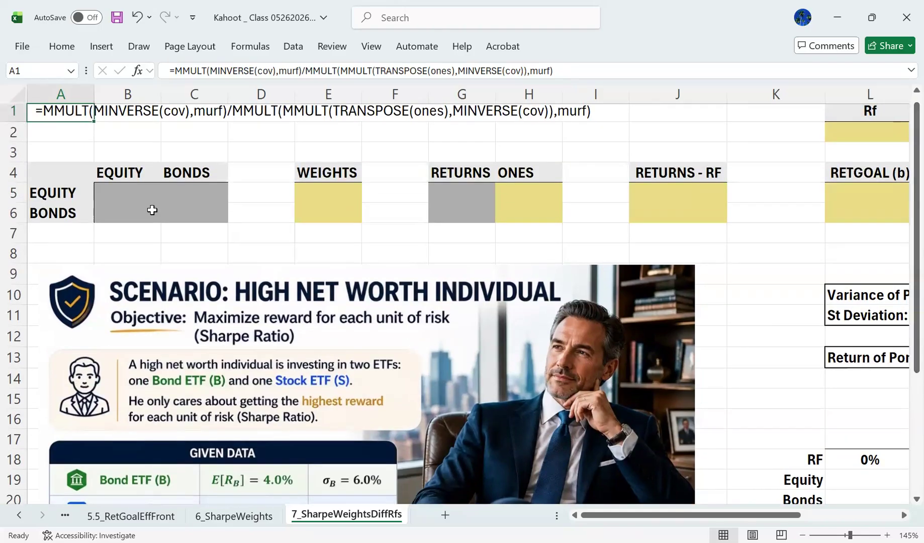
left_click(151, 198)
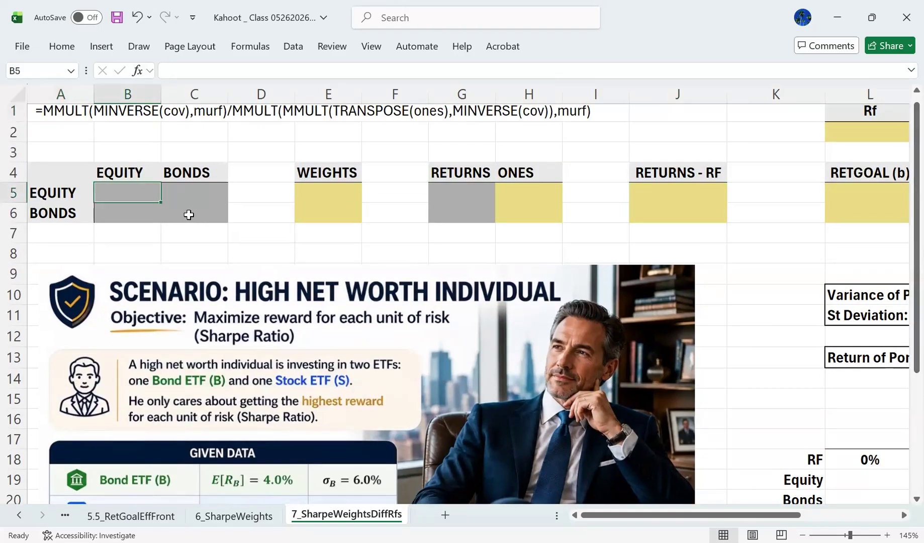
left_click(188, 215)
left_click(127, 190, "shift")
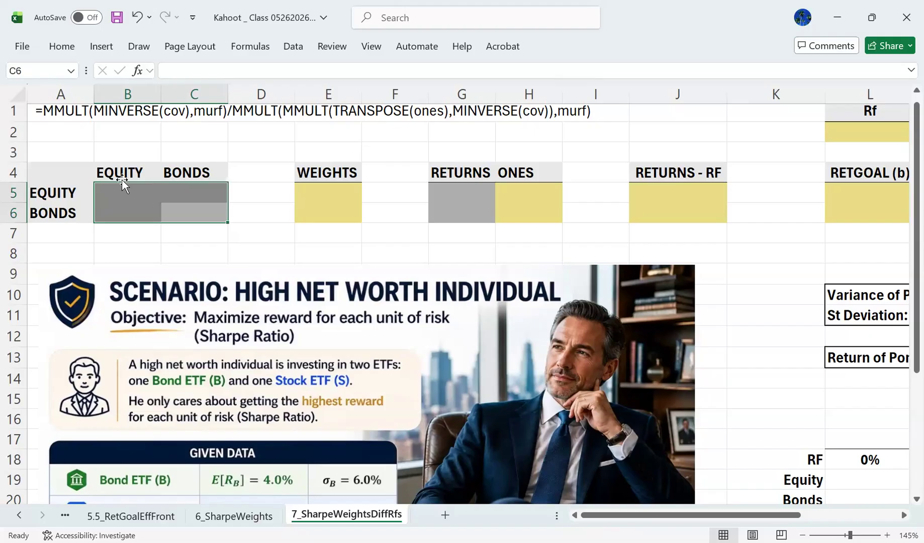
left_click_drag(83, 174, 194, 218)
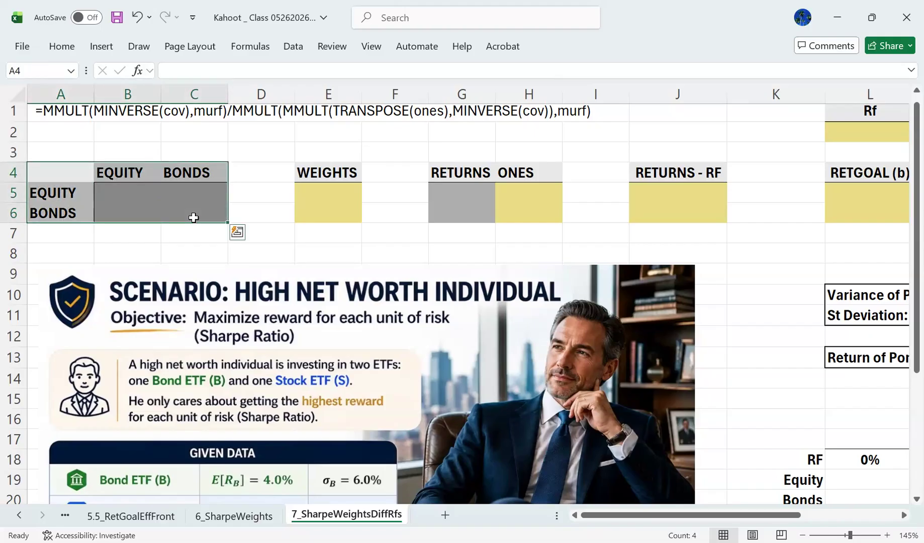
left_click(194, 218)
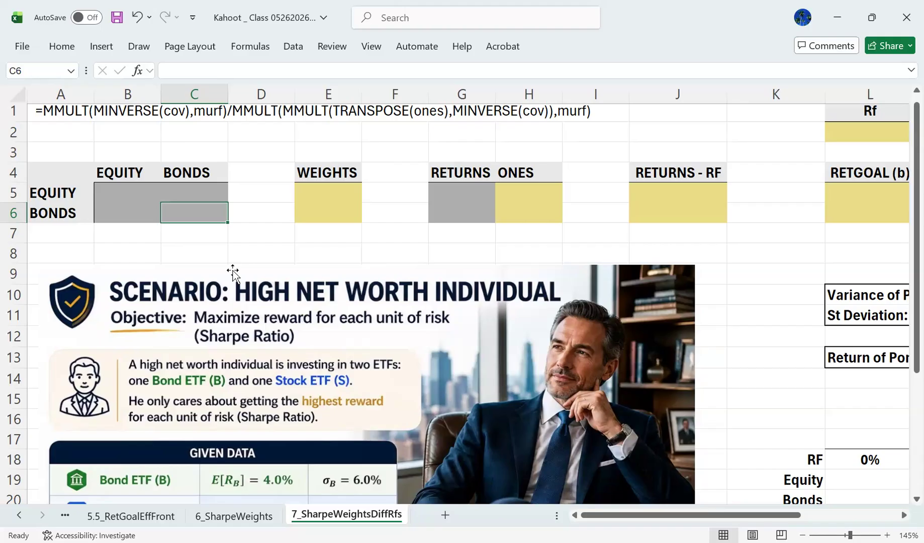
type("=0.06^2")
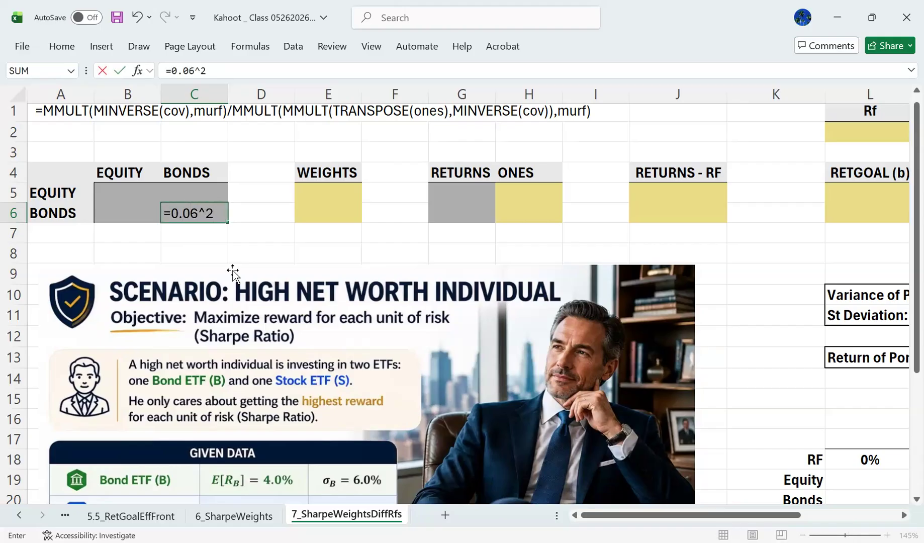
key("Return")
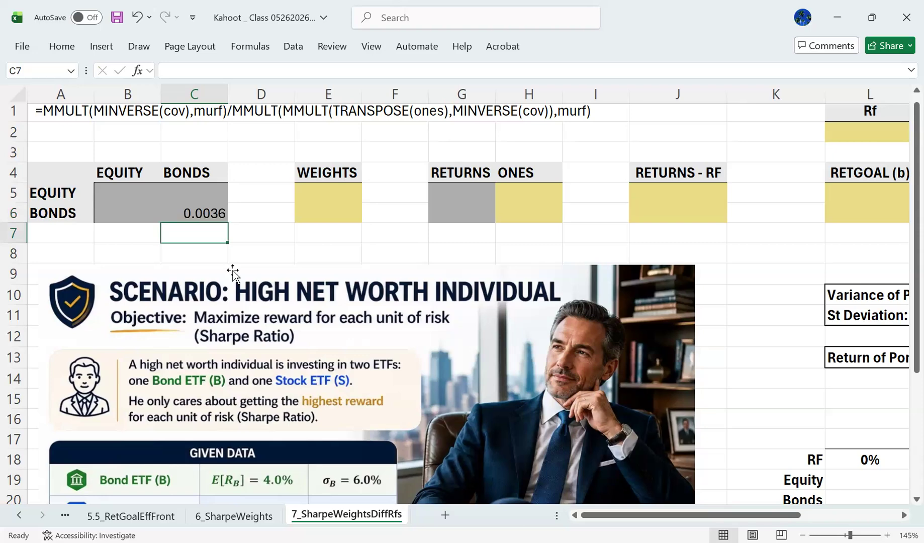
- Enter the equity variance in cell B5 of the covariance matrix as =0.15^2
key("Down")
key("Down")
key("Down")
key("Down")
key("Down")
key("Down")
key("Down")
key("Down")
key("Down")
key("Down")
key("Down")
key("Down")
key("Down")
key("Down")
key("Down")
key("Down")
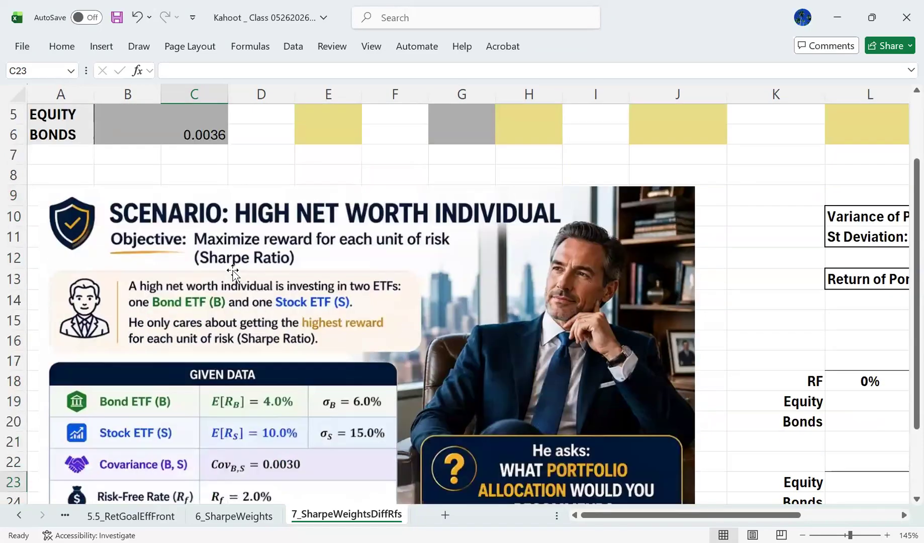
key("Up")
key("Up")
key("Up")
key("Up")
key("Up")
key("Up")
key("Up")
key("Up")
key("Up")
key("Up")
key("Up")
key("Up")
key("Up")
key("Up")
key("Up")
key("Up")
key("Up")
key("Up")
key("Up")
key("Up")
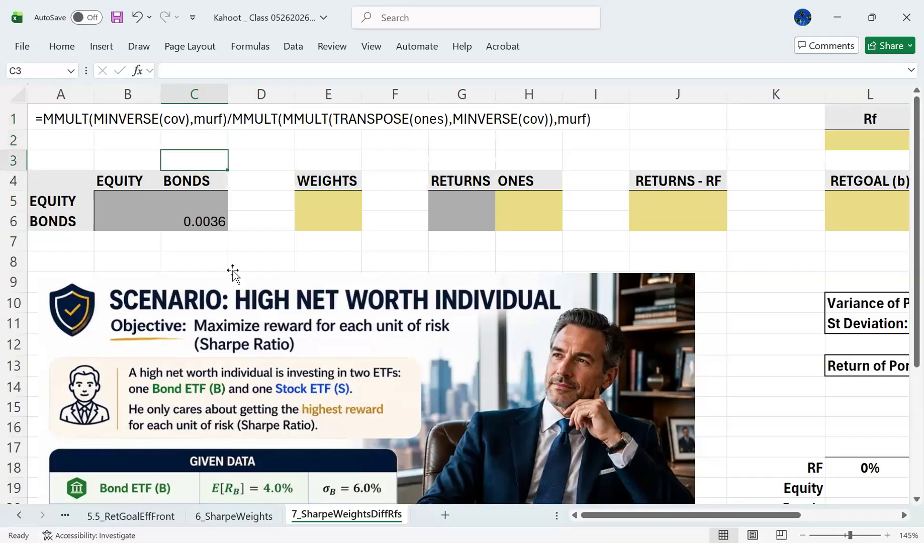
key("Down")
key("Down")
key("Left")
type("=0")
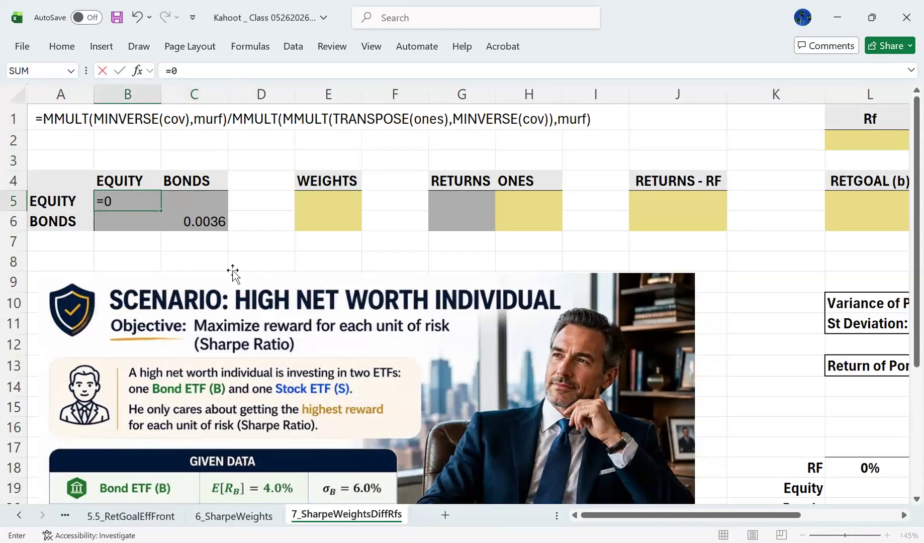
type(".15^2")
key("Return")
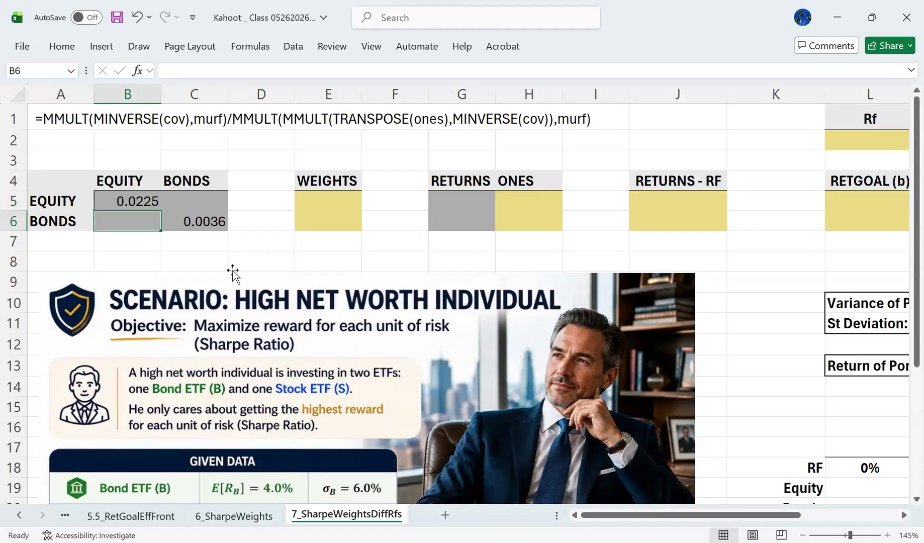
- Enter the equity-bond covariance in cell C5 as =0.003
key("Up")
key("Right")
type("=")
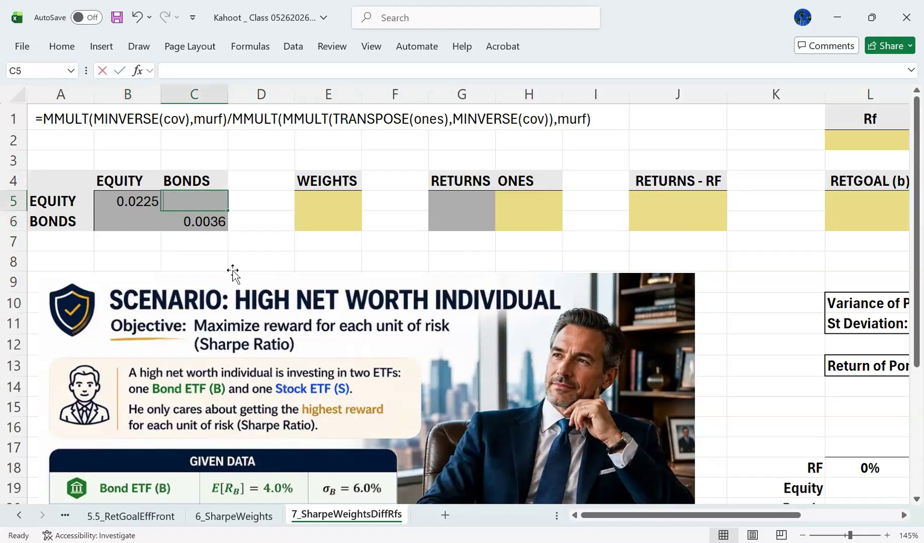
key("Down")
key("Down")
key("Down")
key("Down")
key("Down")
key("Down")
key("Down")
key("Down")
key("Down")
key("Down")
key("Down")
key("Down")
key("Down")
key("Down")
key("Down")
key("Down")
key("Down")
key("Down")
key("Down")
key("Down")
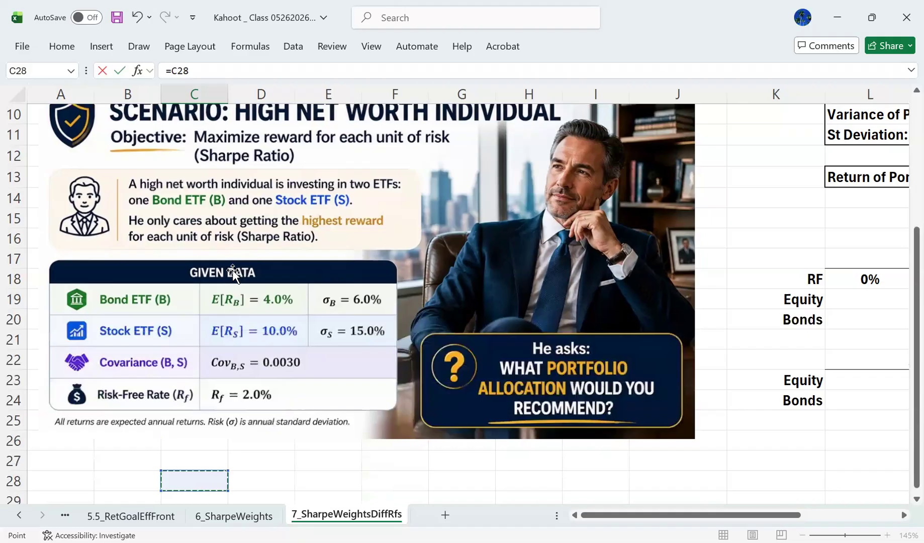
key("Up")
key("Up")
key("Up")
key("Up")
key("Up")
key("Up")
key("Up")
key("Up")
key("Up")
key("Up")
key("Up")
key("Up")
key("Up")
key("Up")
key("Up")
key("Up")
key("Up")
key("Up")
key("Up")
key("Up")
key("Up")
key("Up")
key("Up")
key("Up")
key("Up")
key("Up")
key("Up")
key("Down")
key("Down")
key("BackSpace")
key("BackSpace")
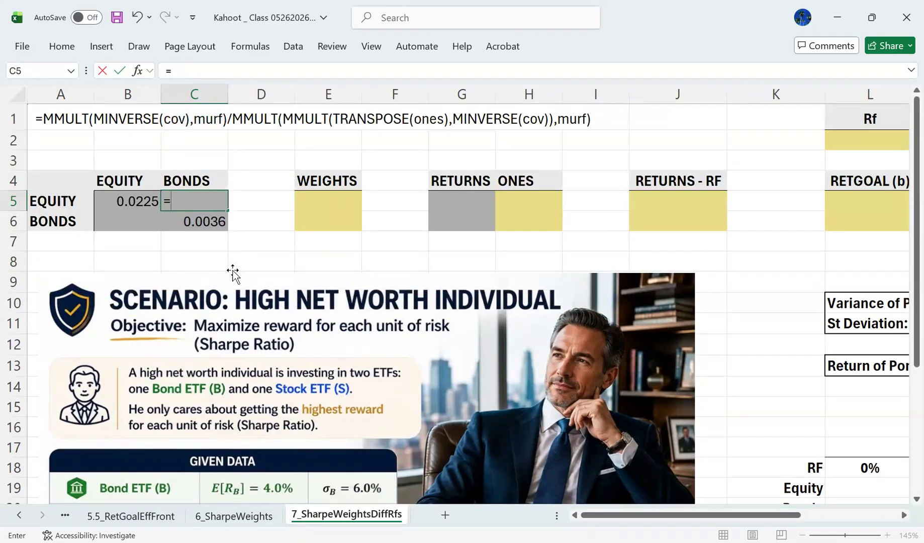
type("0.003")
key("Return")
key("Left")
key("BackSpace")
type("=0.00")
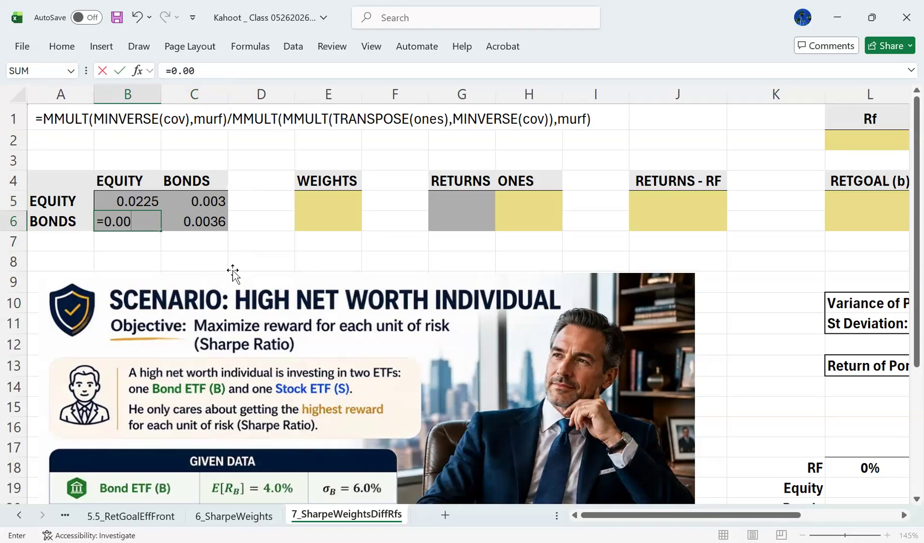
key("Escape")
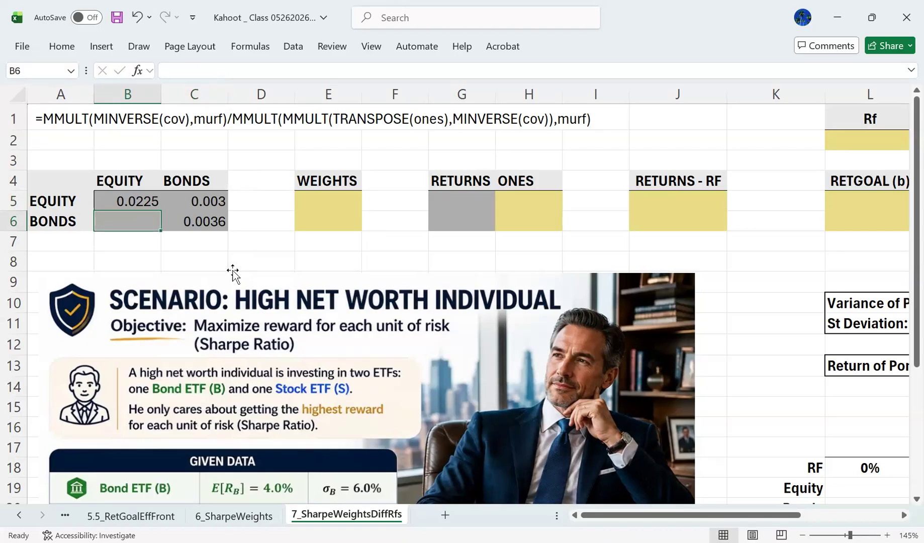
- Link the bonds-equity covariance in cell B6 to cell C5 with the formula =C5
type("=")
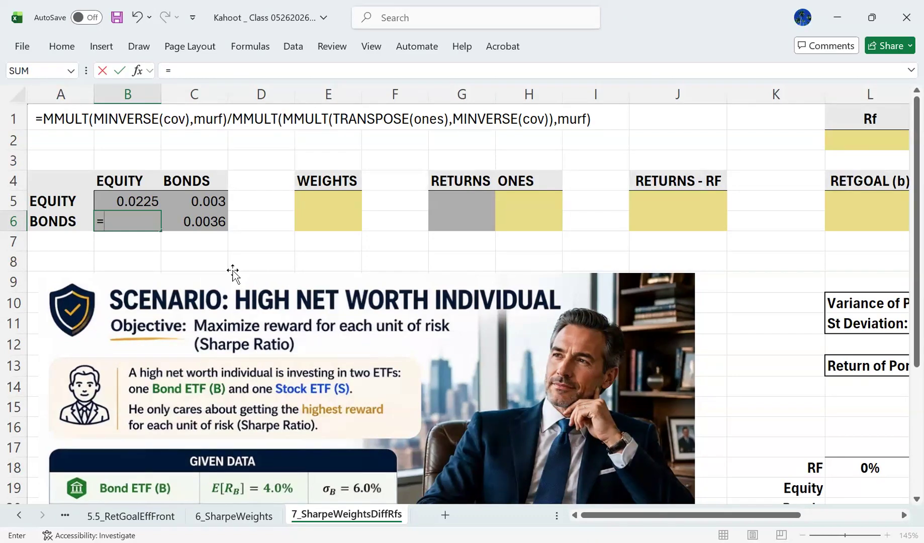
key("Up")
key("Right")
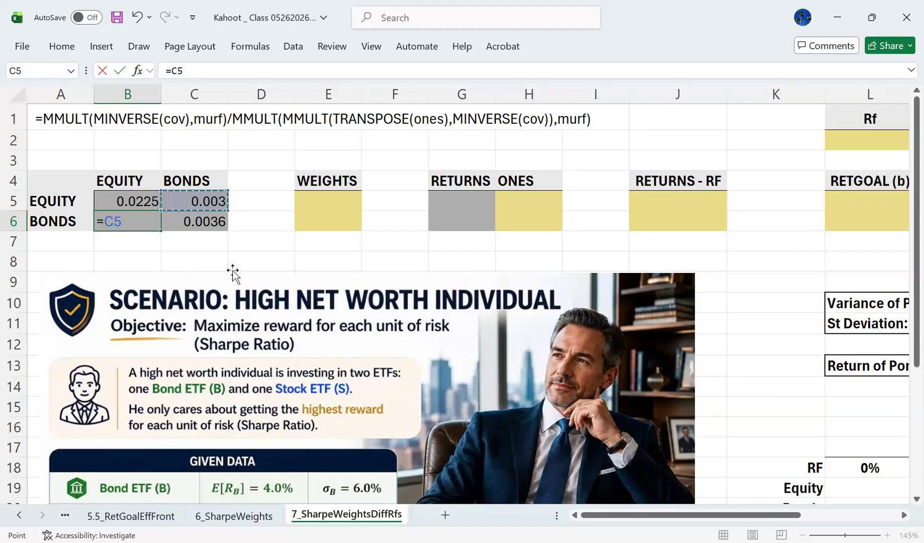
key("Return")
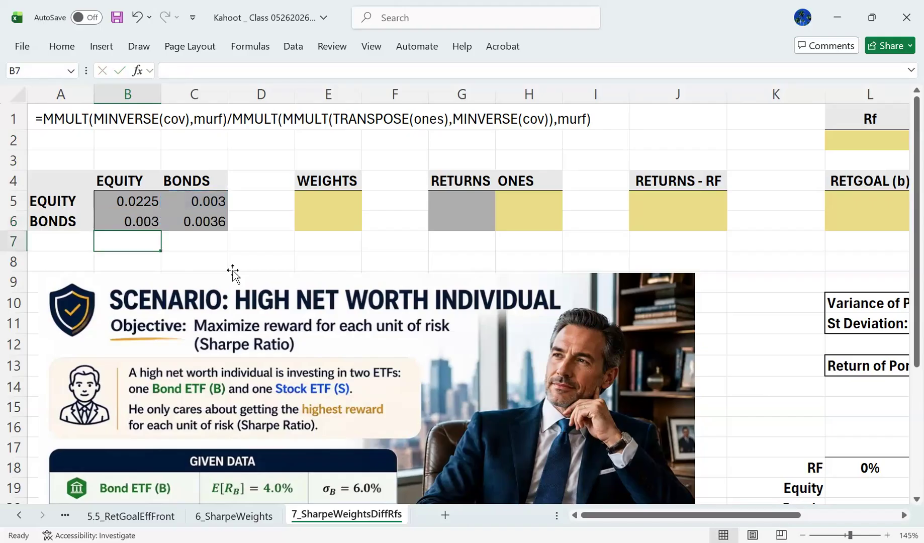
- Set the starting portfolio weights to 50% for equity in E5 and 50% for bonds in E6
left_click(354, 201)
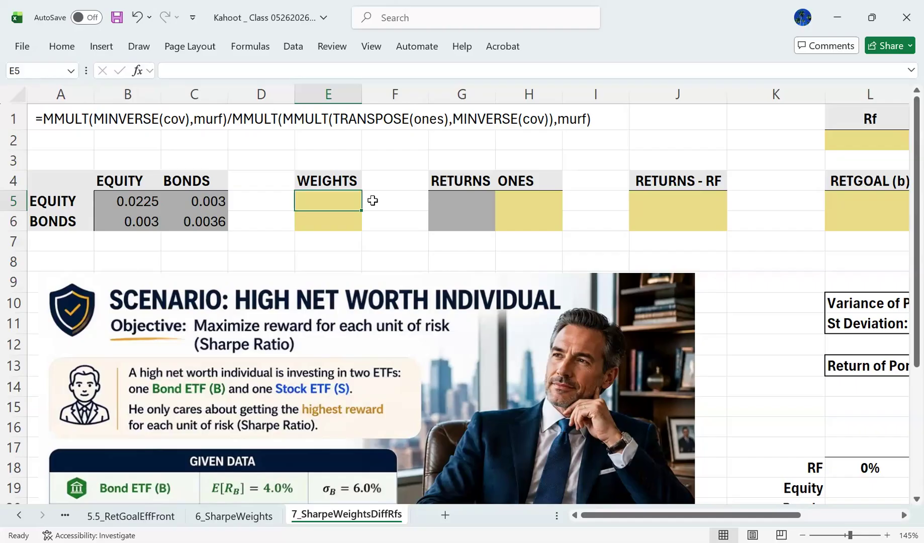
type("50")
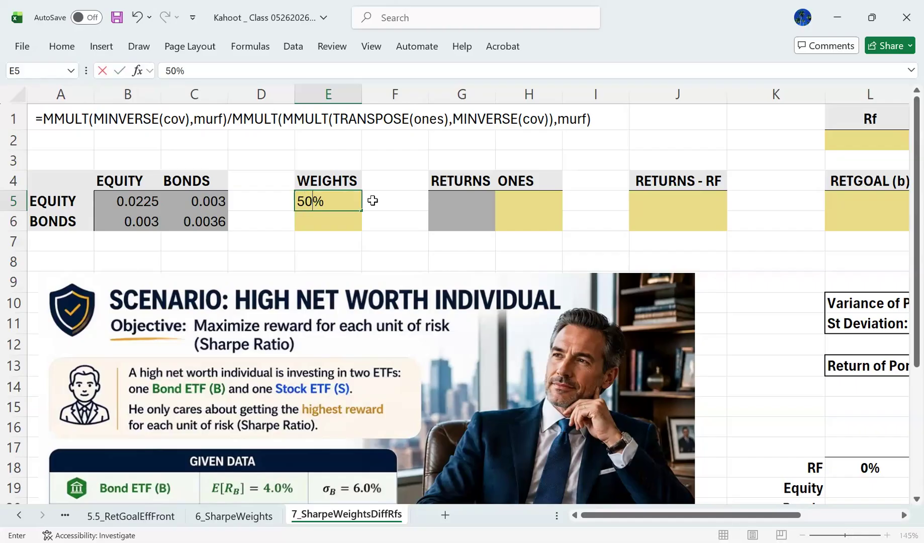
key("Return")
type("50")
key("Return")
- Add a SUM formula in E7 that totals the weights in E5 and E6
type("=sum(")
key("Up")
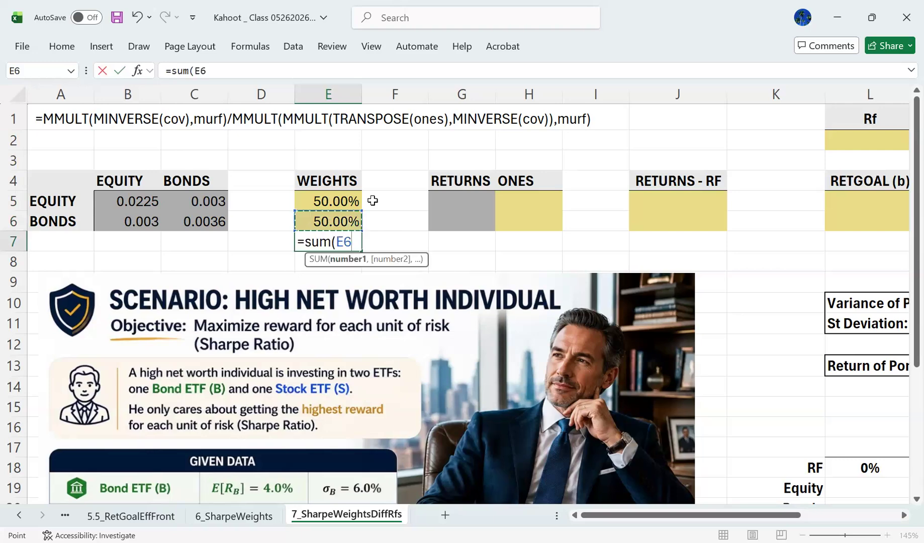
key("shift+Up")
key("Return")
- Enter the expected returns: 4% for bonds in G6 and 10% for equity in G5
key("Right")
key("Right")
key("Up")
key("Up")
key("Up")
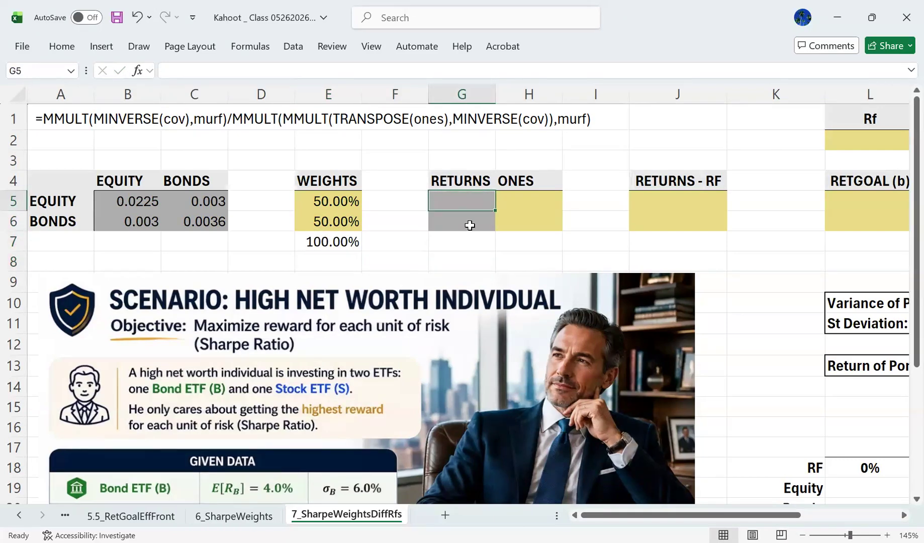
left_click_drag(917, 204, 901, 127)
key("Return")
type("4%")
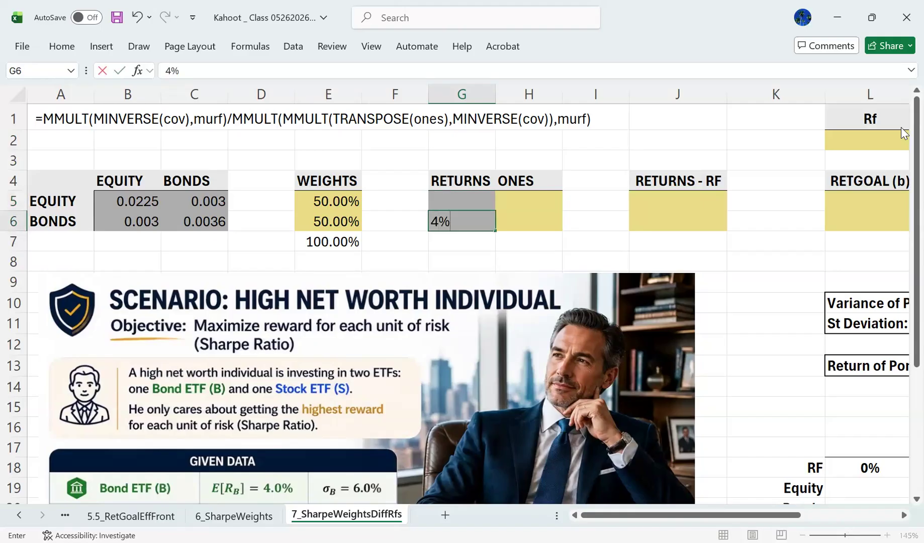
key("Return")
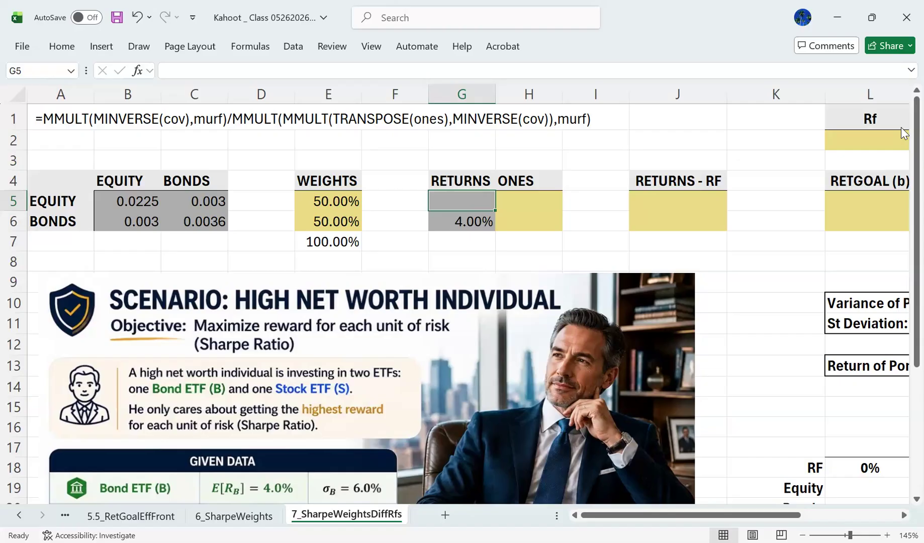
type("10")
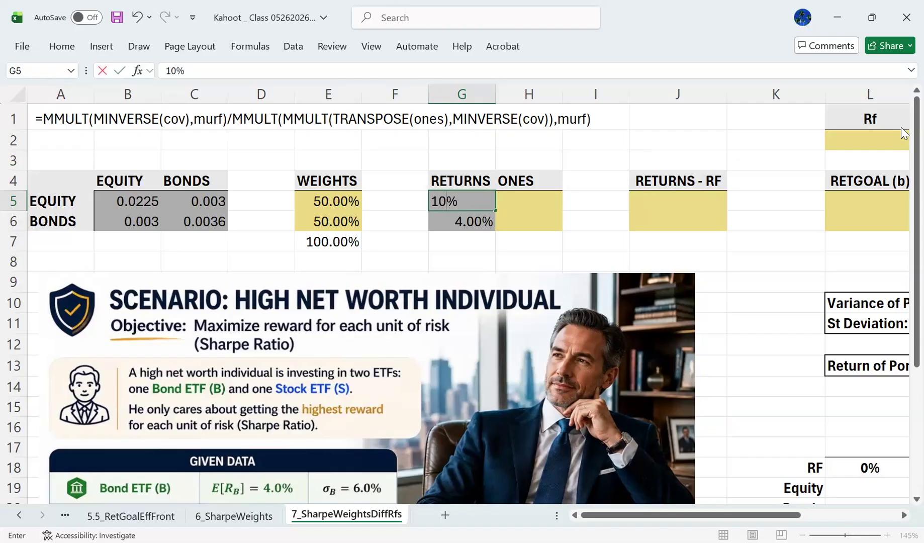
key("Return")
key("Down")
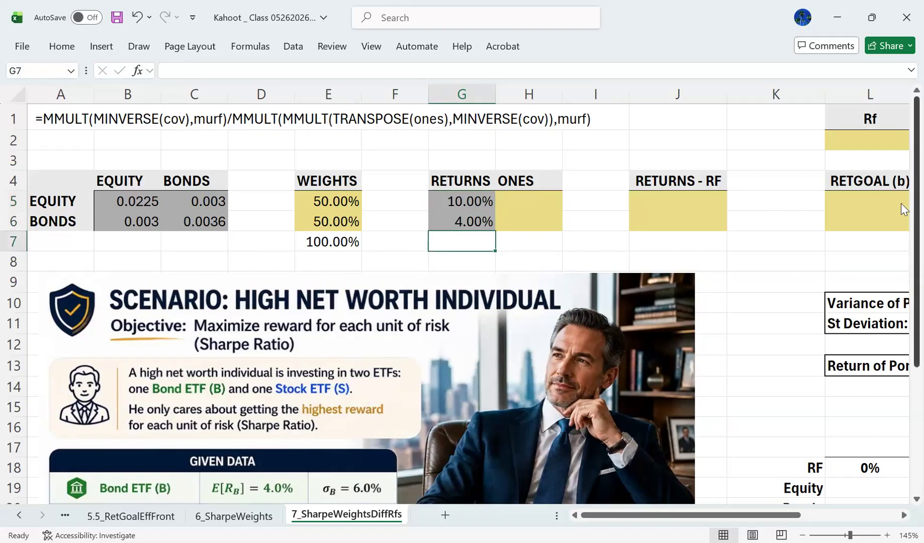
- Fill the ONES column with 1 in both H5 and H6
scroll(901, 170, "down", 3)
scroll(901, 171, "up", 3)
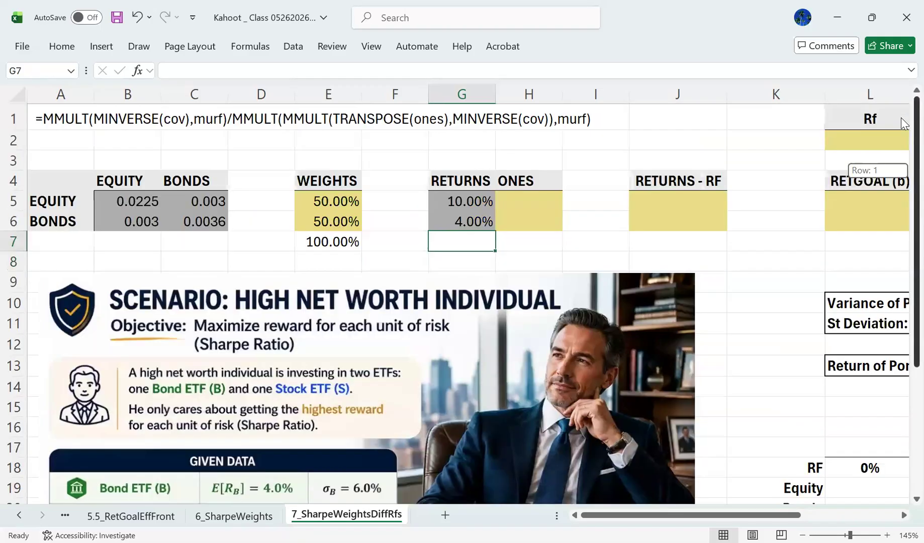
left_click(531, 195)
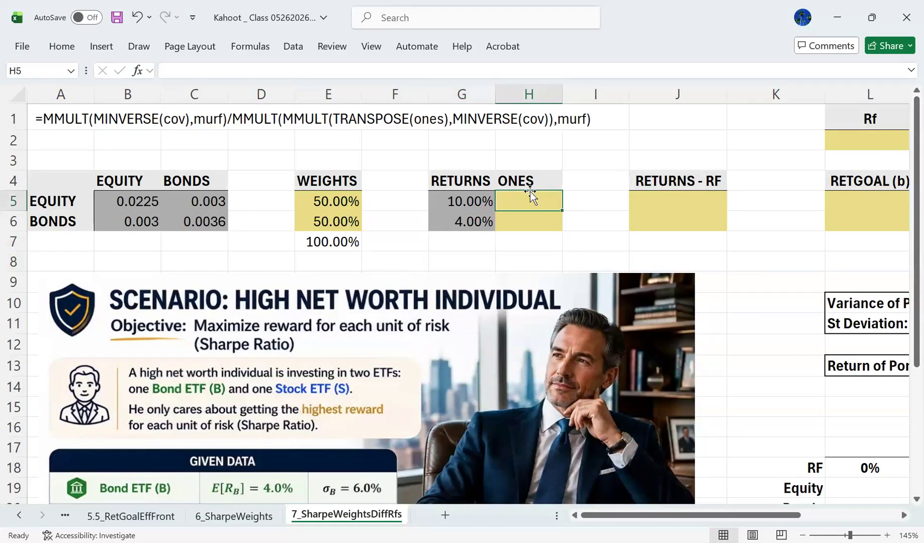
type("1")
key("Return")
type("1")
key("Tab")
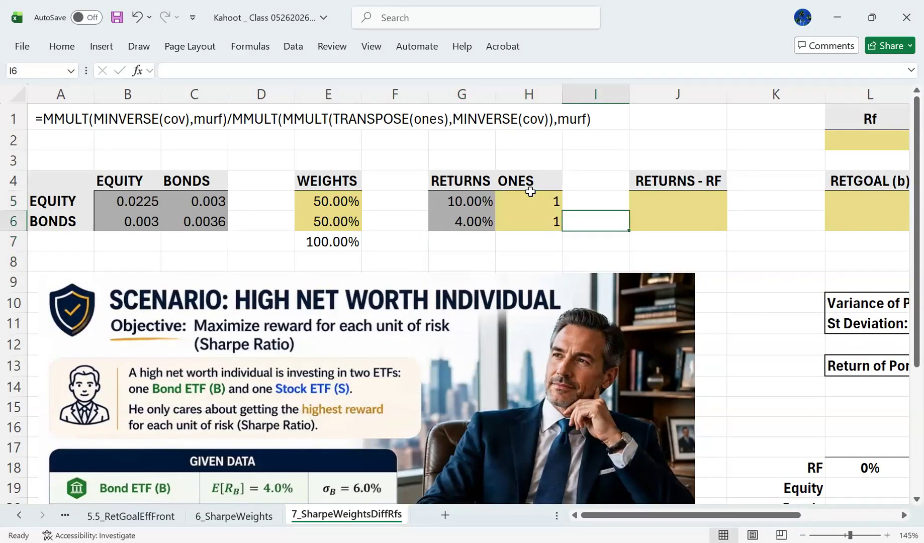
- Enter the formula =G5-L2 in J5 to compute the equity return in excess of the risk-free rate
left_click(531, 196)
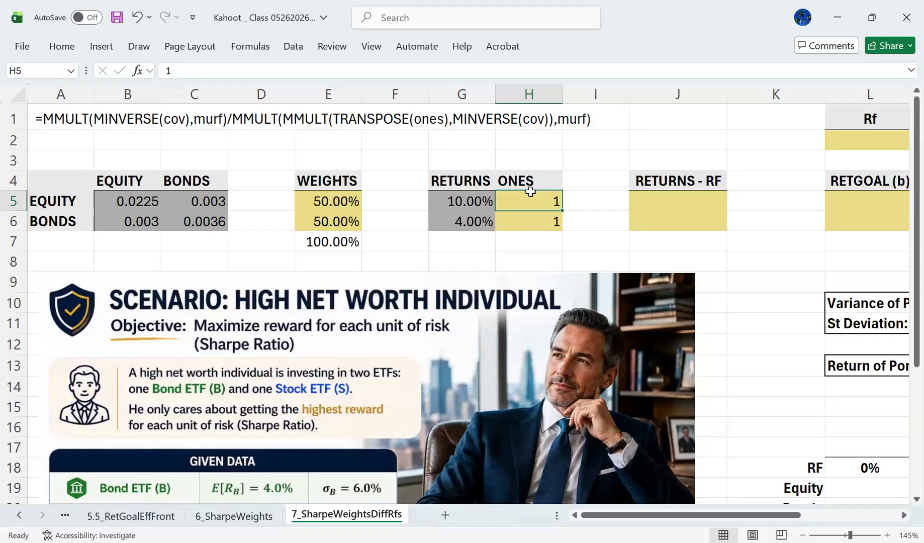
key("Right")
key("Right")
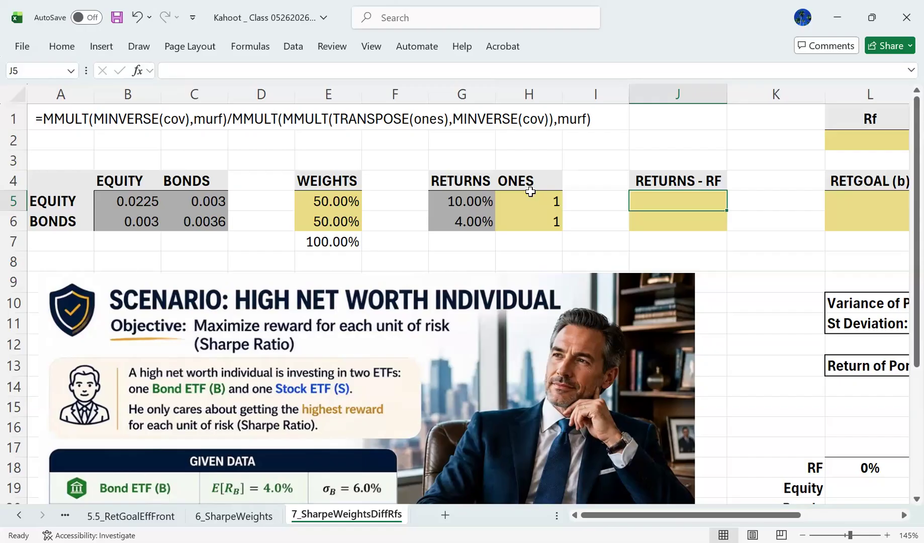
type("=")
key("Left")
key("Left")
key("Left")
type("-")
key("Right")
key("Right")
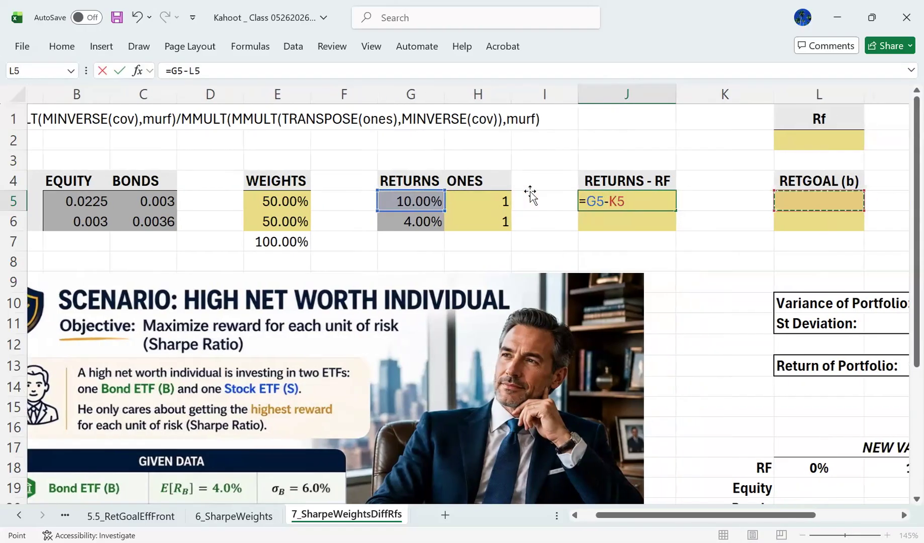
key("Right")
key("Right")
key("Left")
key("Left")
key("Up")
key("Up")
key("Up")
key("Return")
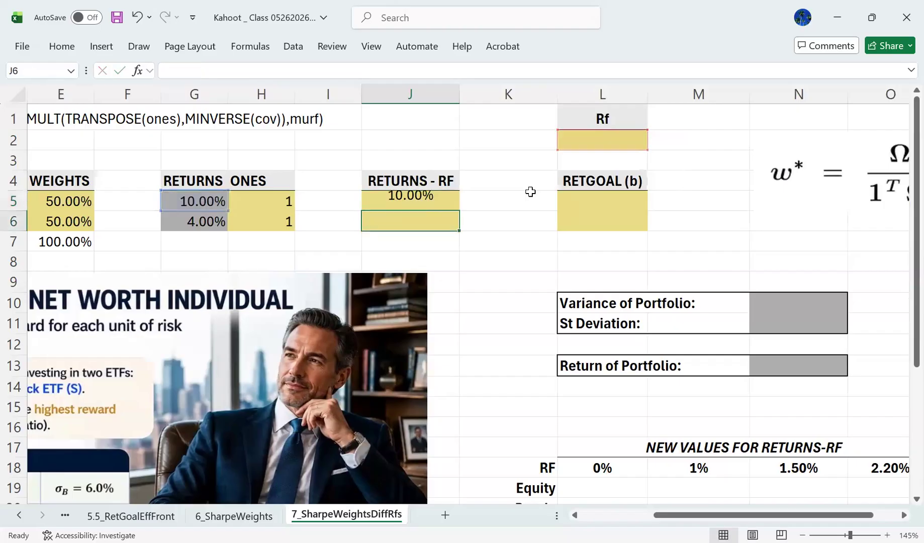
- Set the risk-free rate in L2 to 0.50%
key("Up")
key("Up")
key("Up")
key("Up")
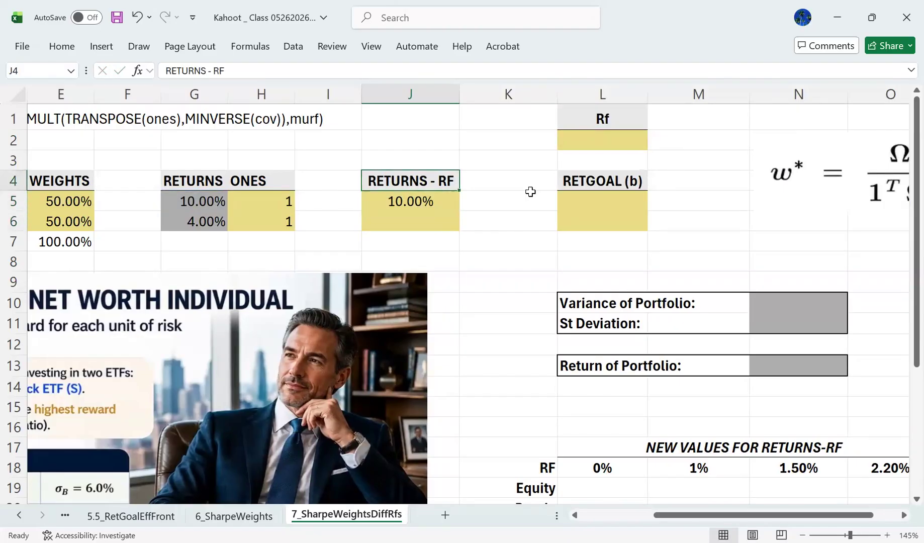
key("Right")
key("Right")
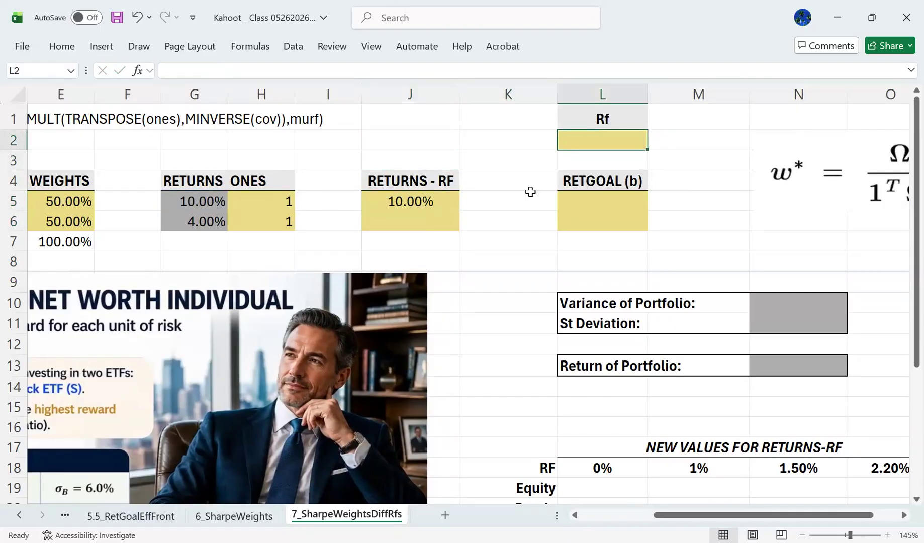
type("0.5")
key("Return")
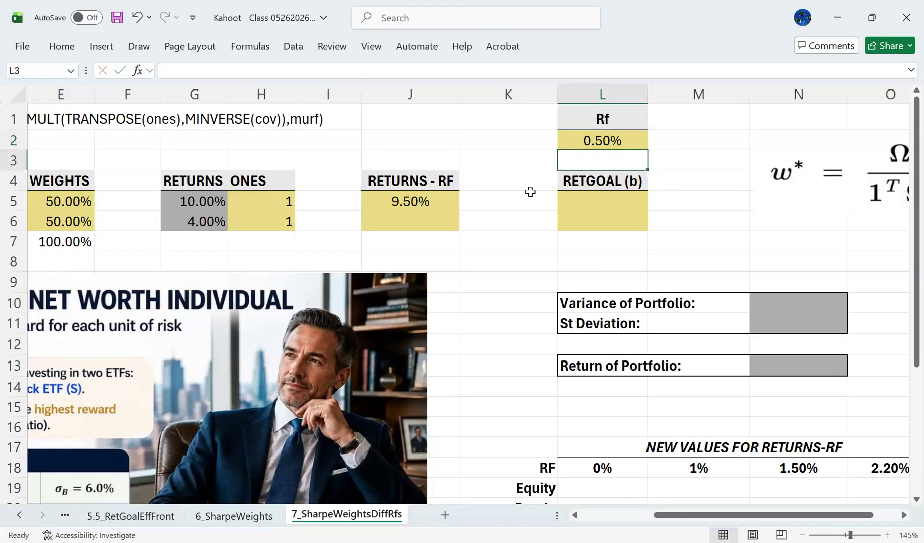
- Clear the MMULT formula note from cell A1
key("Left")
key("Home")
key("Up")
key("Up")
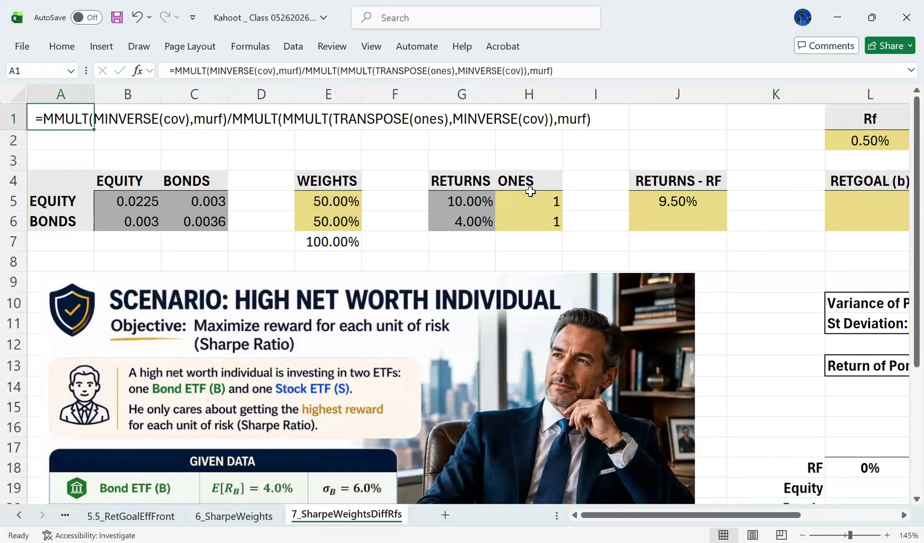
key("Delete")
- Enter the formula =G6-L2 in J6 to compute the bond return in excess of the risk-free rate
key("Right")
key("Right")
key("ctrl+Right")
key("Right")
key("Right")
key("Right")
key("Down")
key("Down")
key("Down")
key("Down")
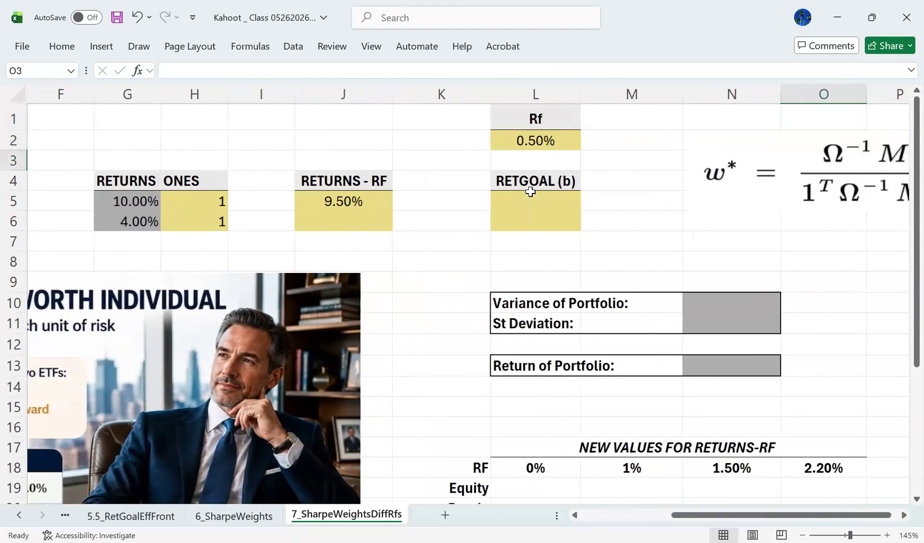
key("Left")
key("Left")
key("Left")
key("Left")
key("Left")
key("Down")
type("=")
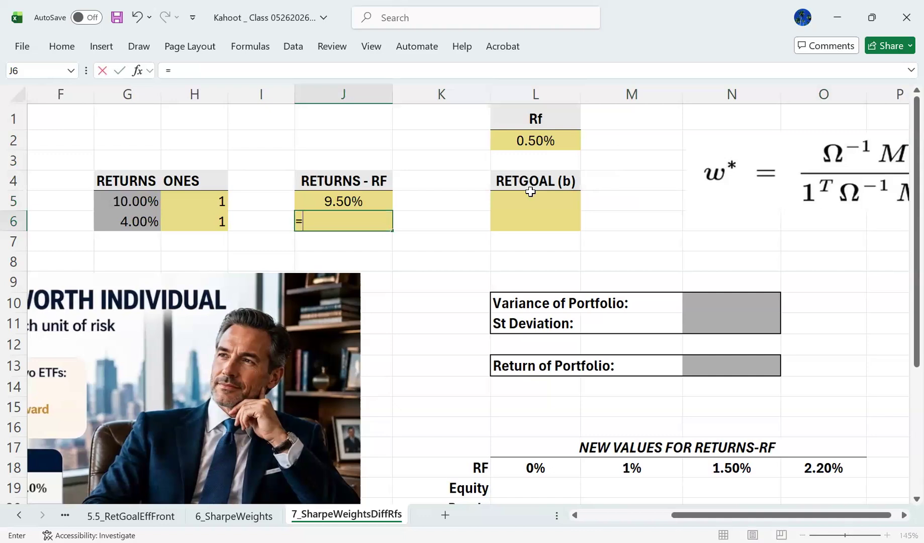
key("Left")
key("Left")
key("Left")
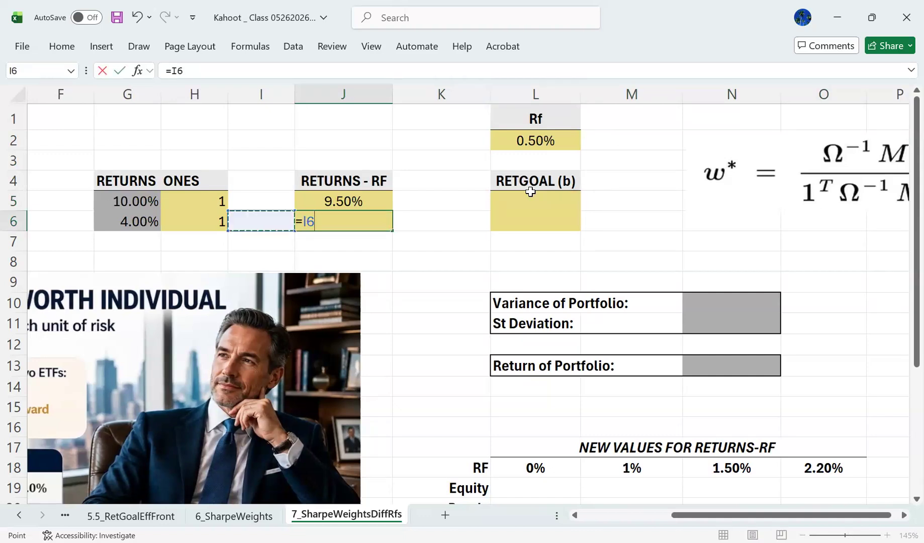
type("-")
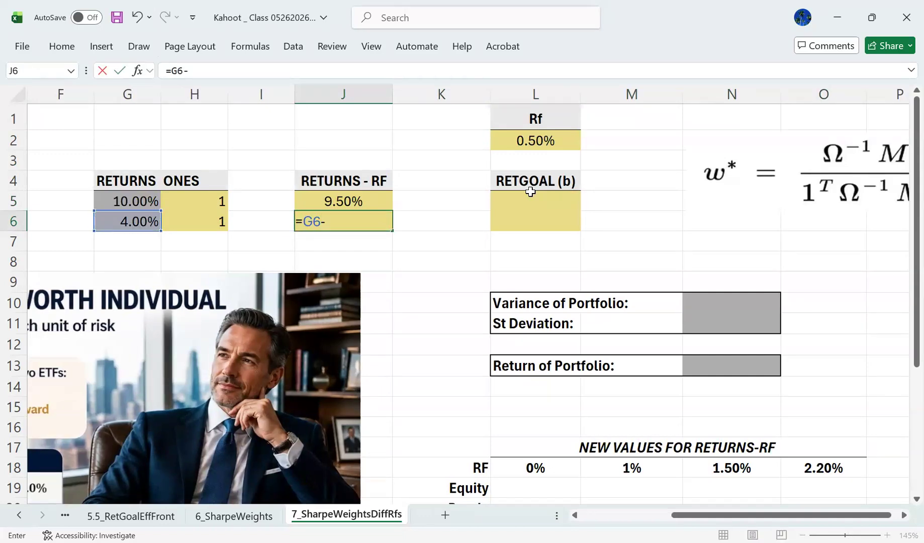
left_click(528, 140)
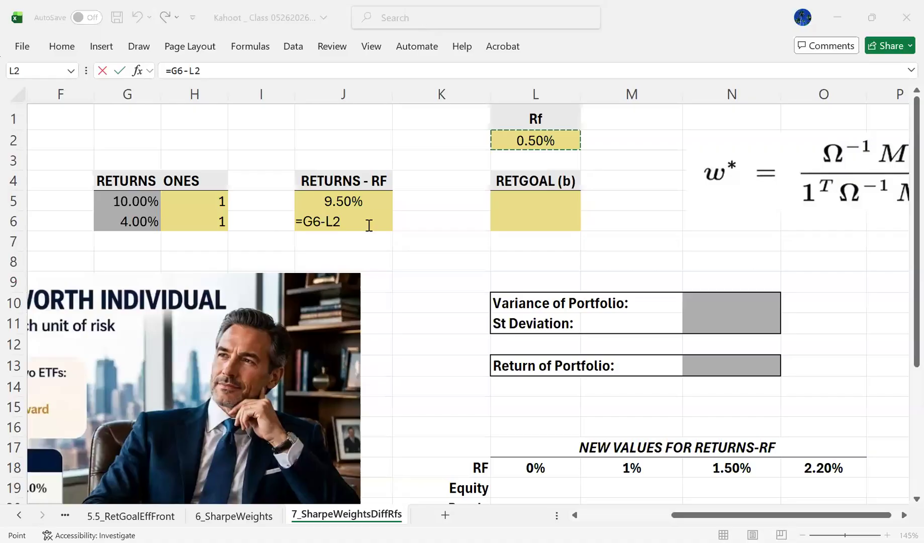
key("Return")
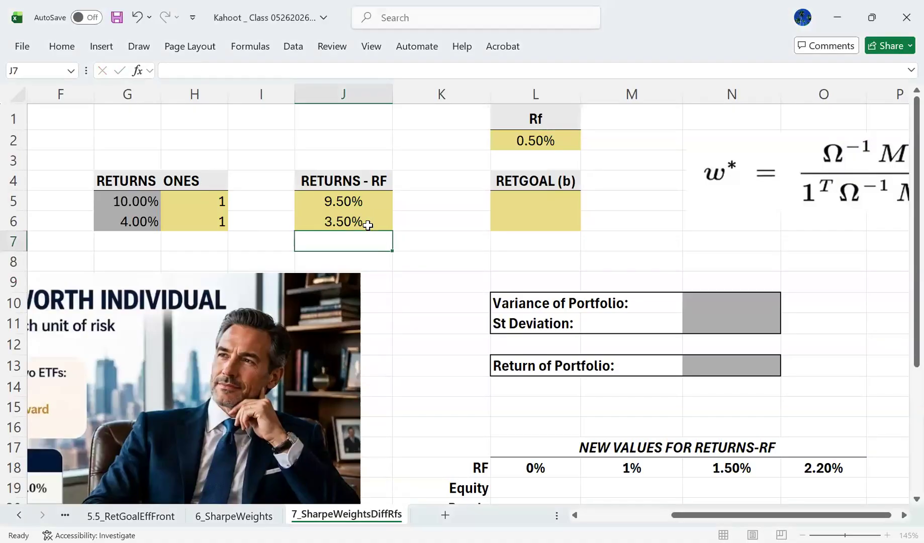
key("Left")
key("Left")
key("Left")
key("Left")
key("Left")
key("Left")
key("Left")
key("Left")
key("Left")
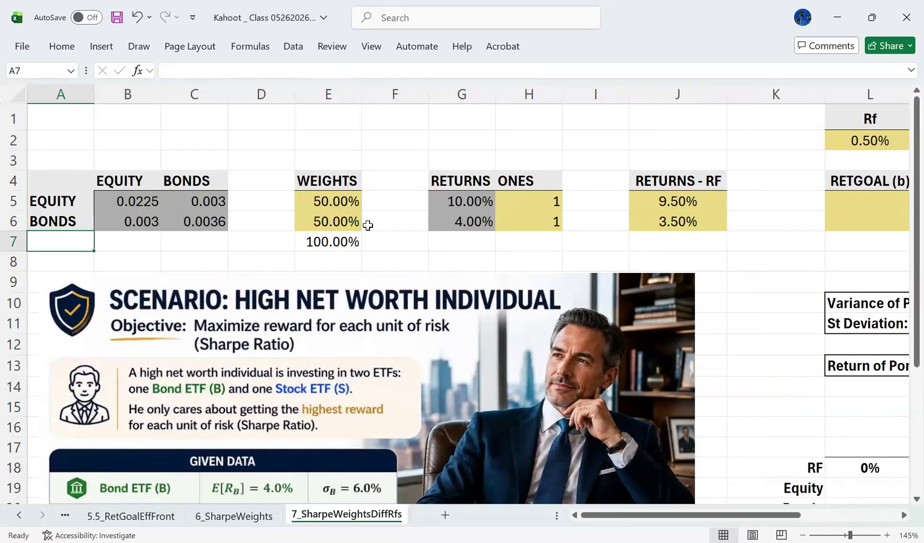
key("Right")
key("Right")
key("Right")
key("Right")
key("Right")
key("Right")
key("Right")
key("Right")
key("Right")
key("Right")
key("Right")
key("Right")
key("Right")
key("Right")
key("Right")
key("Right")
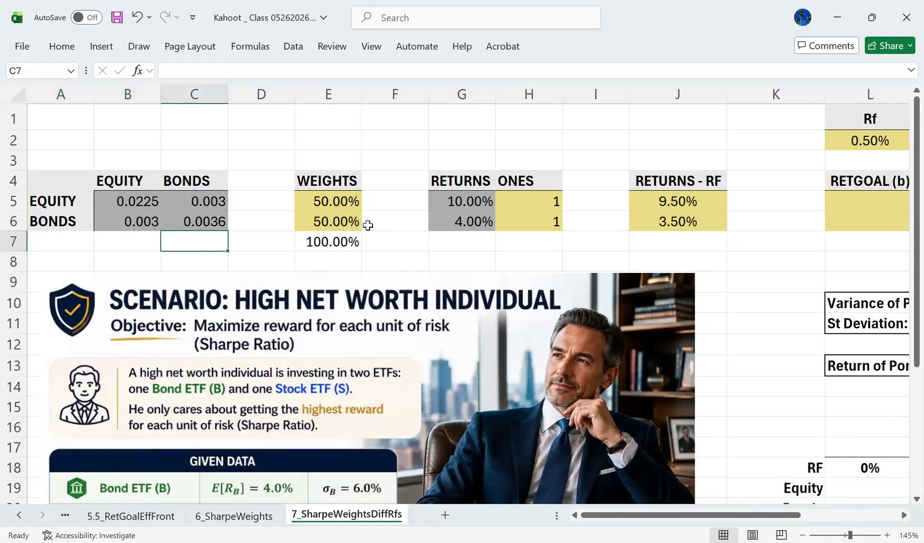
key("Left")
key("Left")
key("Left")
key("Down")
key("Down")
key("Down")
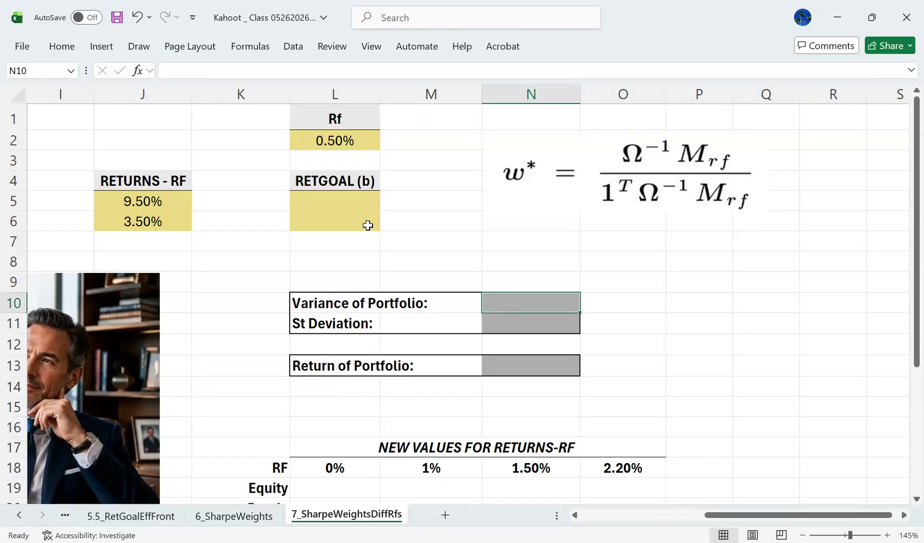
type("=m")
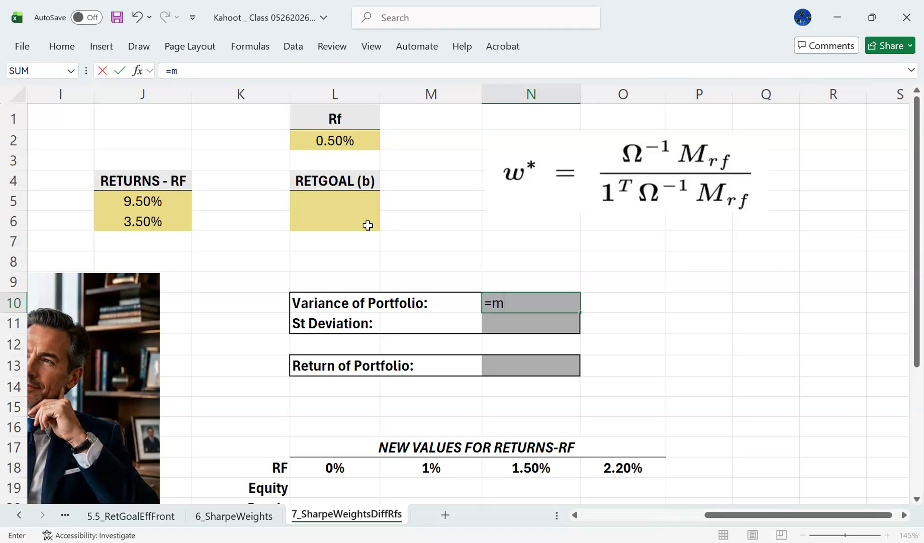
type("mult(mmult(")
key("BackSpace")
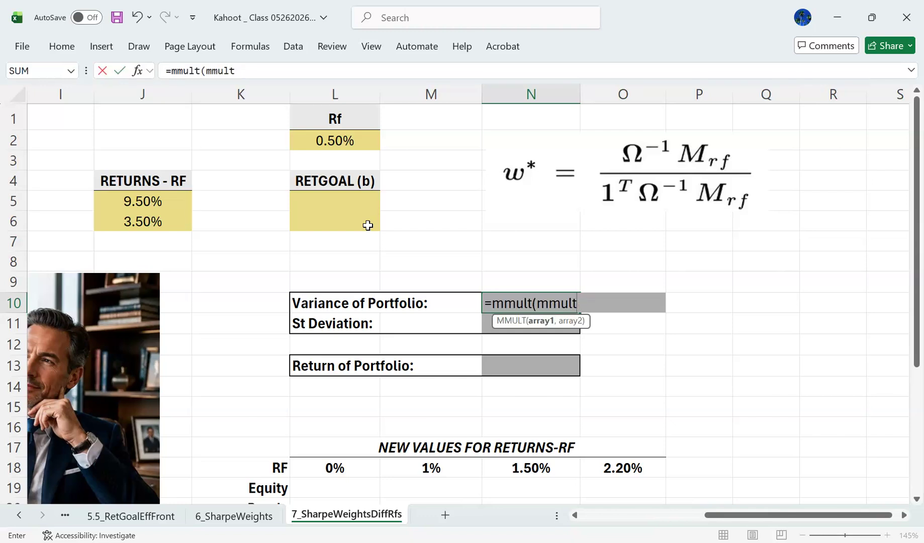
type("(transpose")
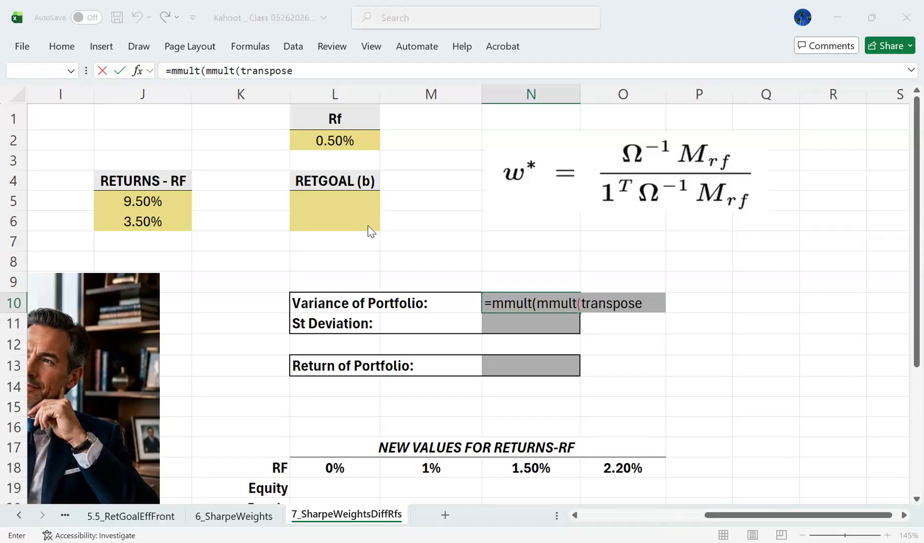
key("Escape")
- Name the covariance matrix range B5:C6 "cov"
key("Home")
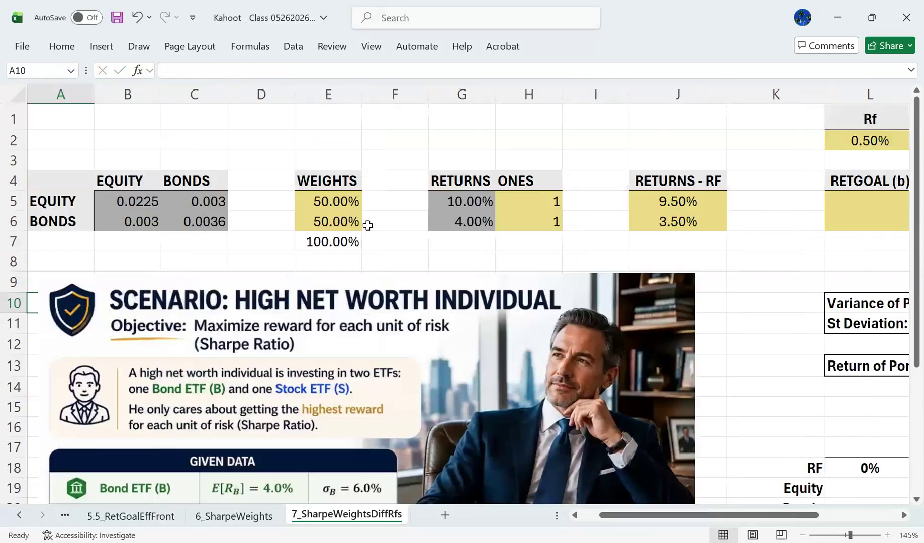
key("Up")
key("Up")
key("Up")
key("Up")
key("Right")
key("Right")
key("shift+Up")
key("shift+Left")
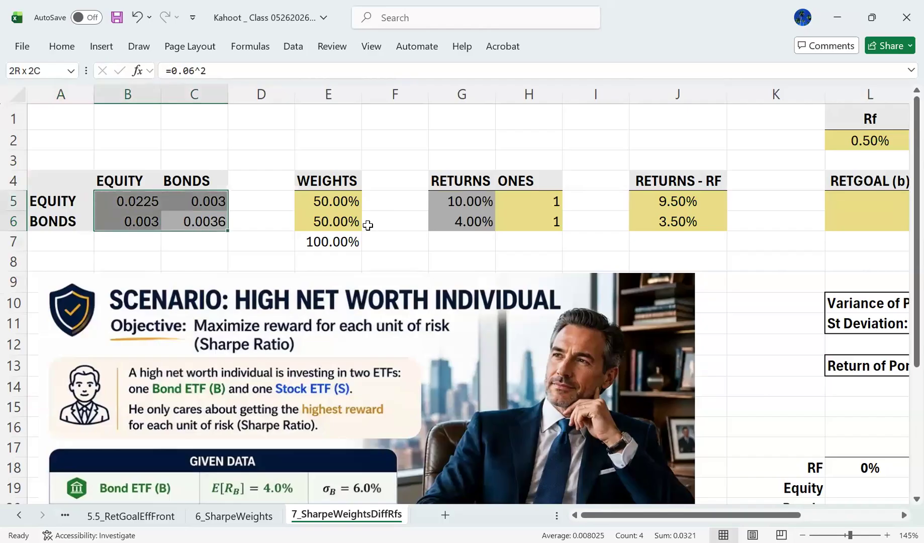
left_click(42, 71)
type("cov")
key("Return")
- Name the portfolio weights range E5:E6 "w"
key("Right")
key("Right")
key("shift+Up")
left_click(42, 73)
type("w")
key("Return")
- Name the combined returns and ones range G5:H6 "retone"
key("Right")
key("Right")
key("shift+Right")
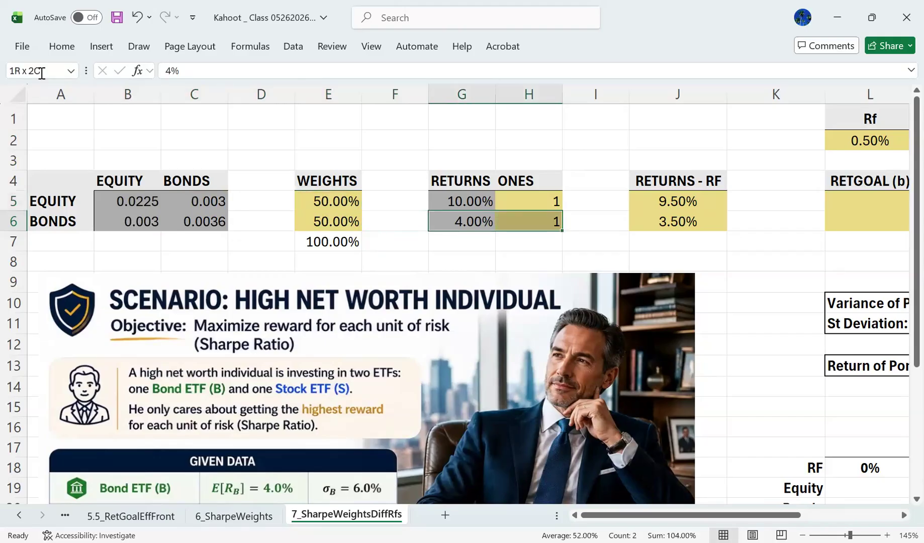
key("shift+Up")
left_click(42, 73)
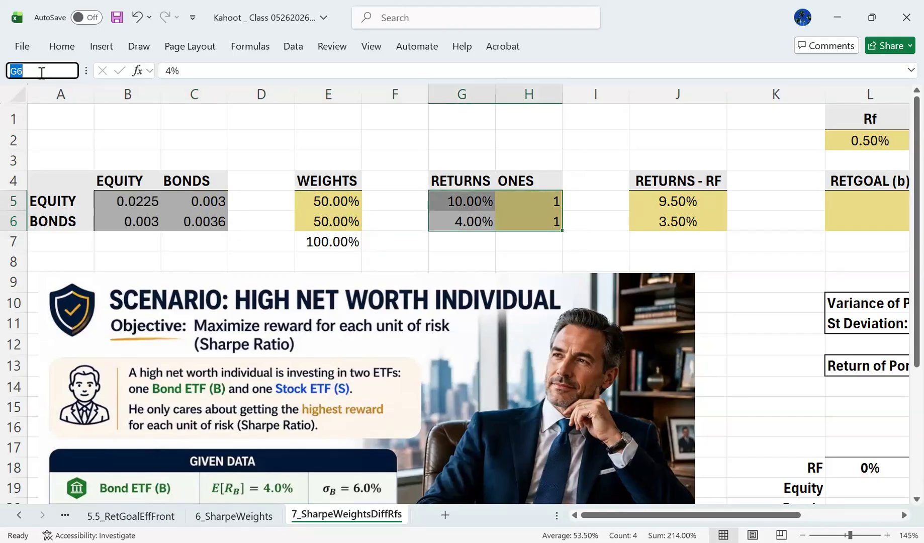
type("retone")
key("Return")
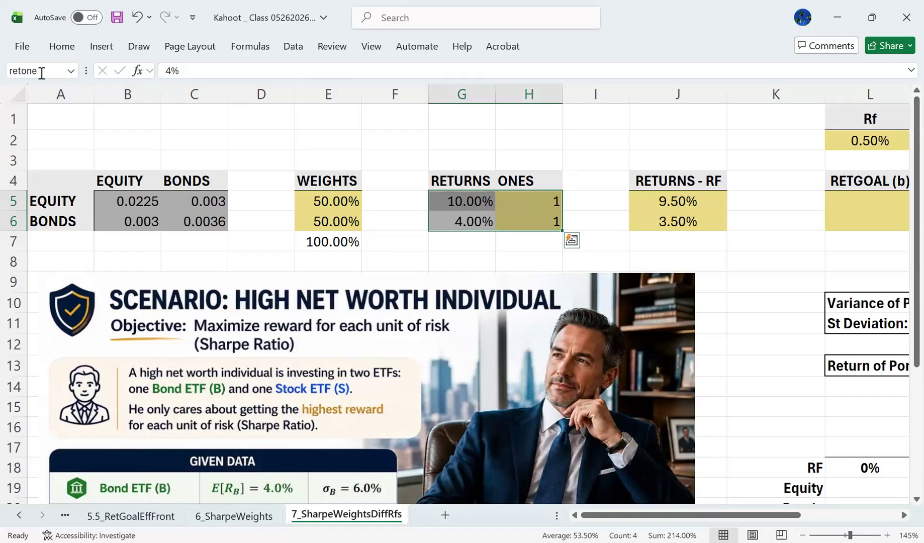
- Define a range name for the expected returns alone in G5:G6
key("Left")
key("Right")
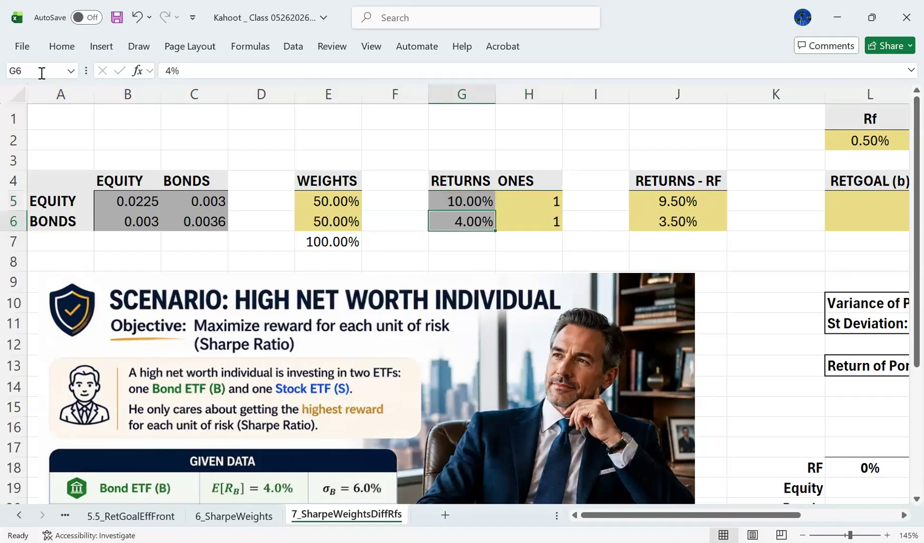
key("shift+Up")
left_click(42, 72)
type("I6")
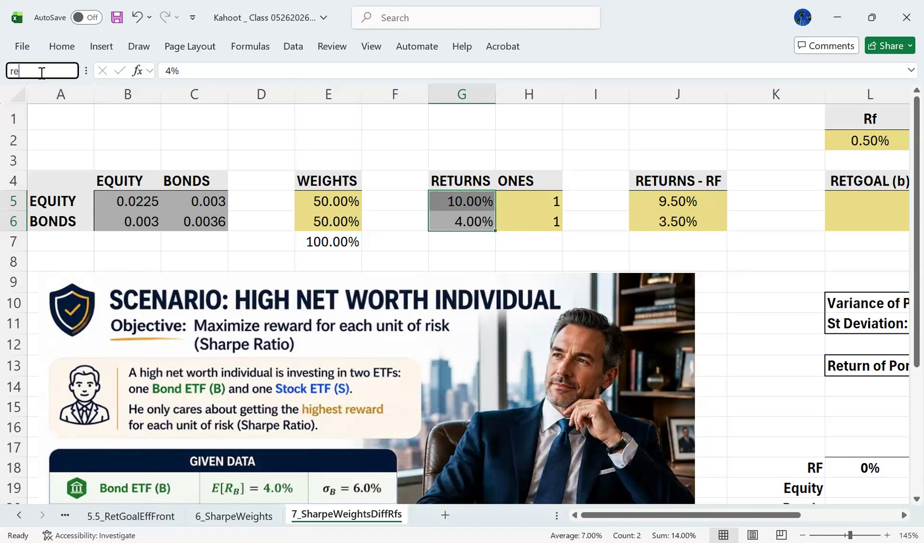
key("Return")
- Name the excess returns range J5:J6 "murf"
key("Right")
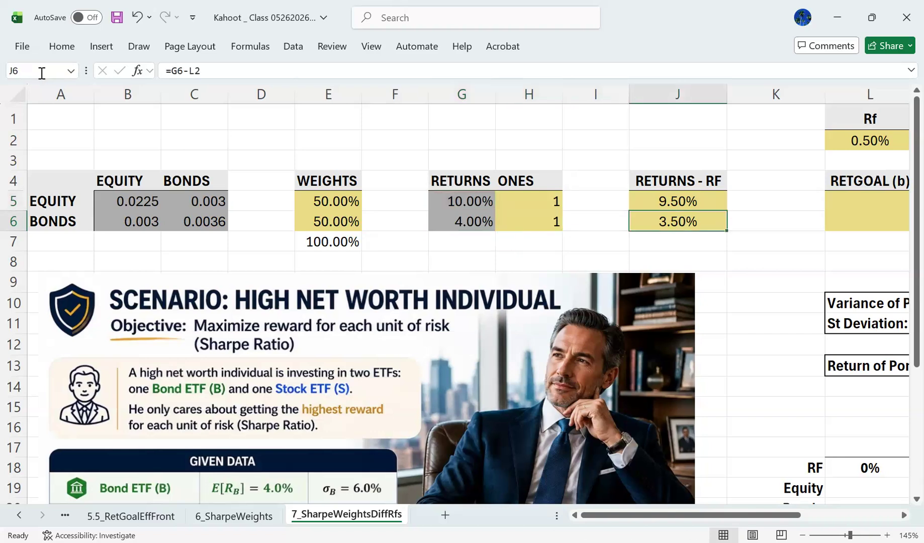
key("shift+Up")
left_click(42, 73)
type("murf")
key("Return")
- Name the risk-free rate cell L2 "rf"
key("Right")
key("Right")
key("Right")
key("Up")
key("Up")
key("Up")
key("Left")
key("Up")
left_click(42, 73)
type("rf")
key("Return")
- Calculate the portfolio variance in N10 with =MMULT(MMULT(TRANSPOSE(w),cov),w)
key("Right")
key("Down")
key("Down")
key("Down")
key("Down")
key("Down")
key("Down")
key("Down")
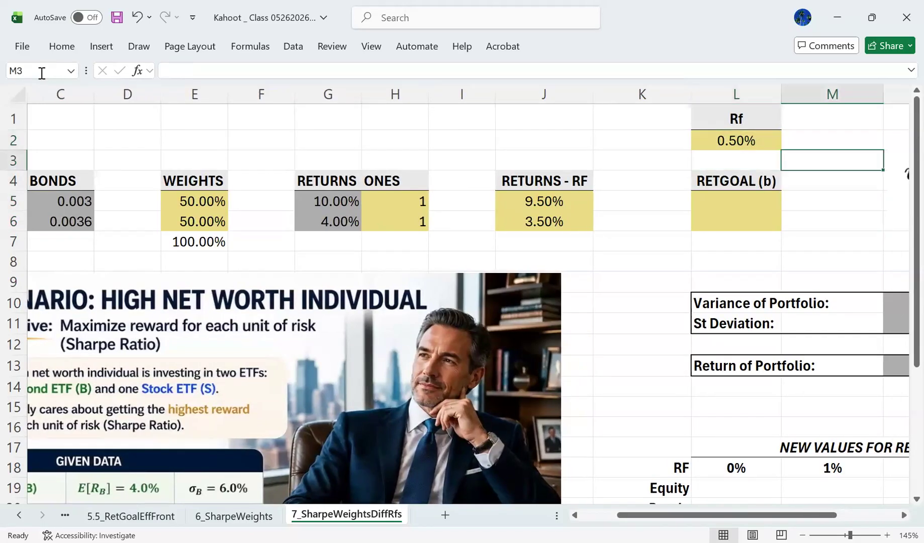
key("Right")
key("Left")
key("Right")
key("Down")
type("=m")
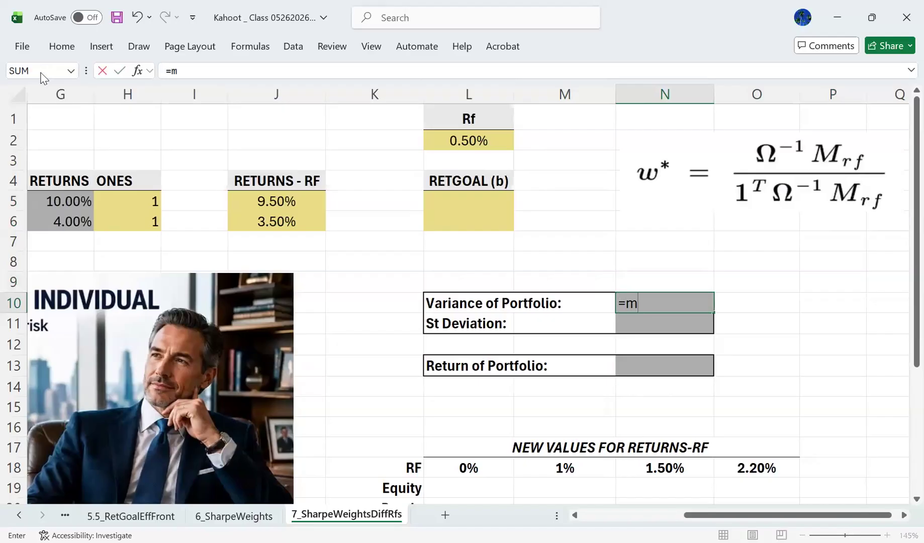
type("mult")
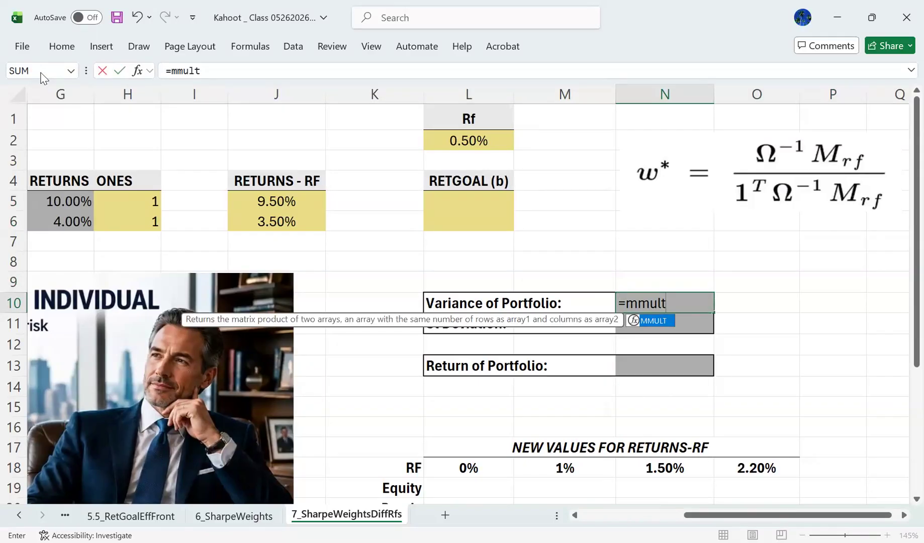
type("(mmult(")
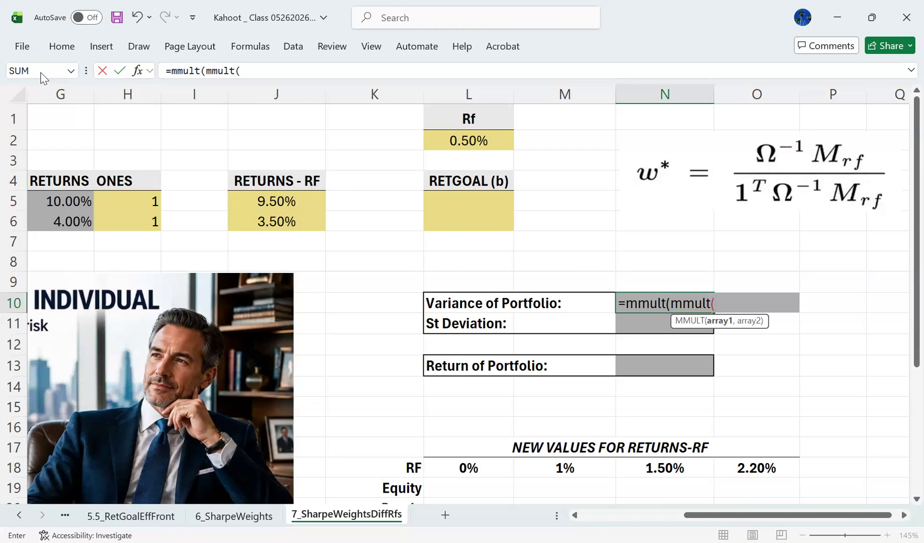
type("tran")
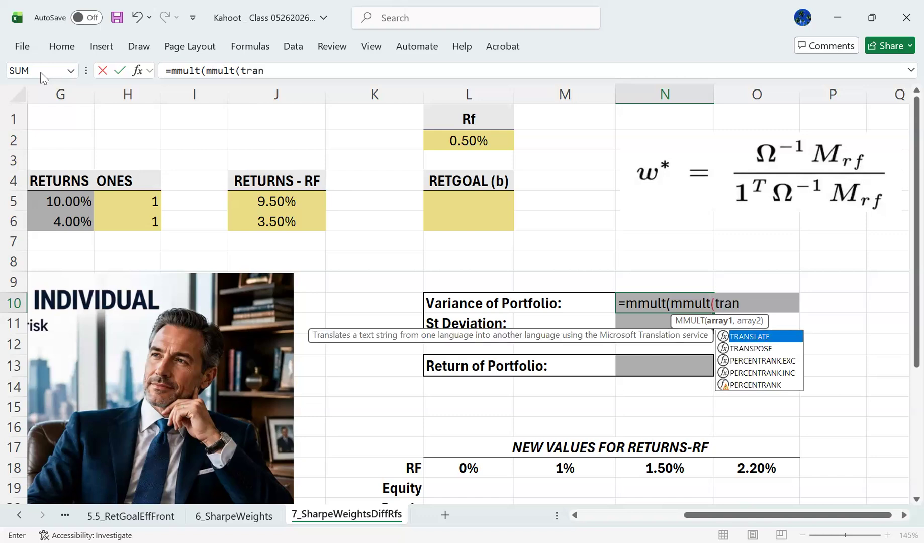
type("s")
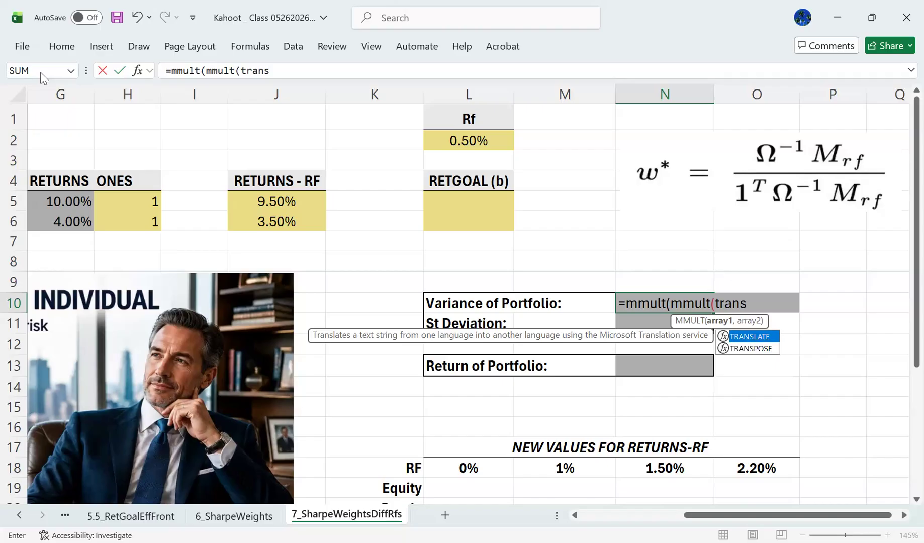
type("pose(w")
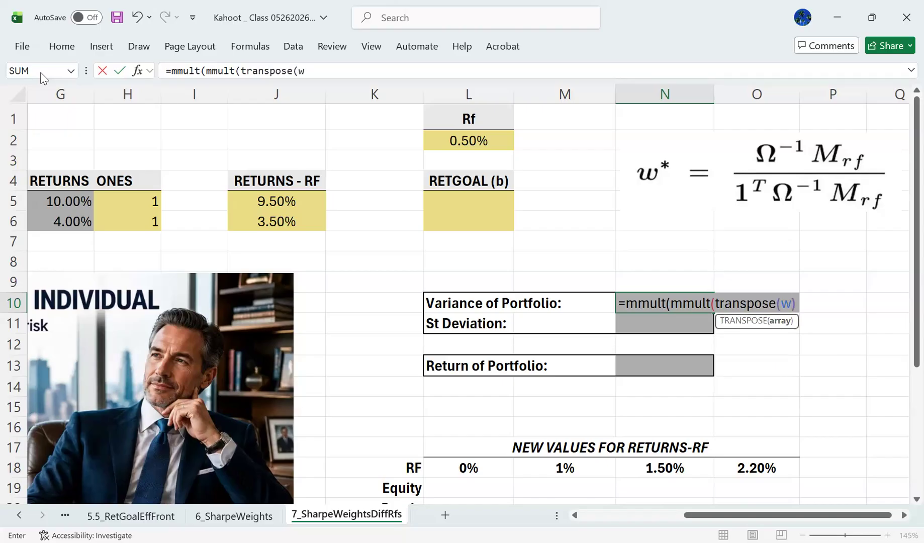
type(")")
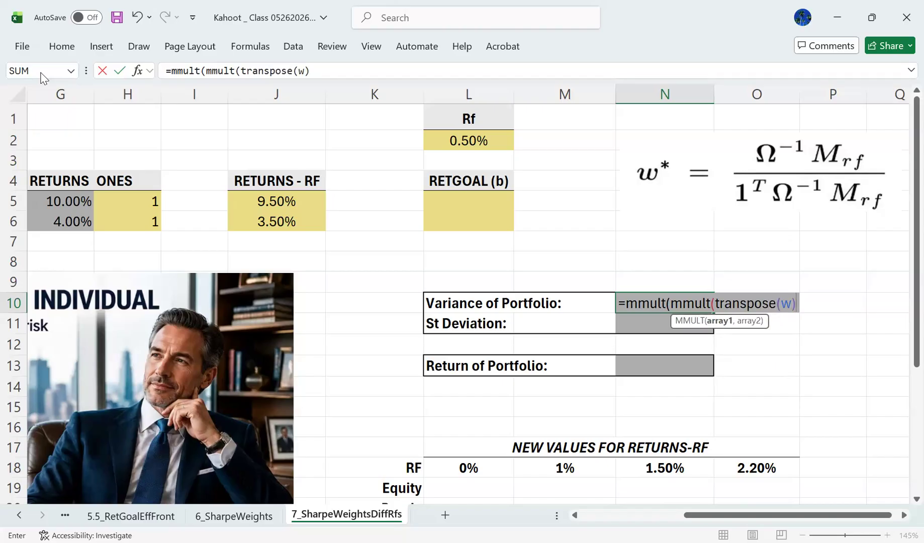
left_click(903, 516)
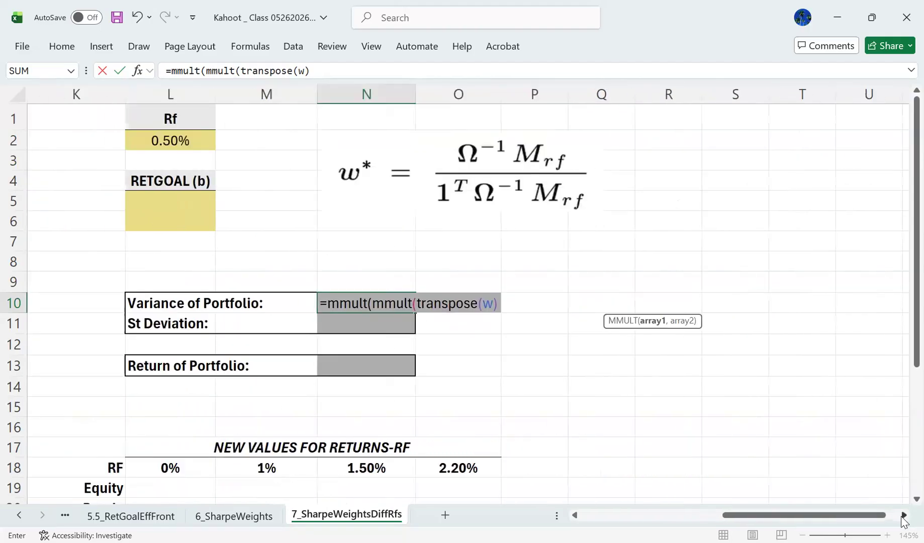
left_click(321, 76)
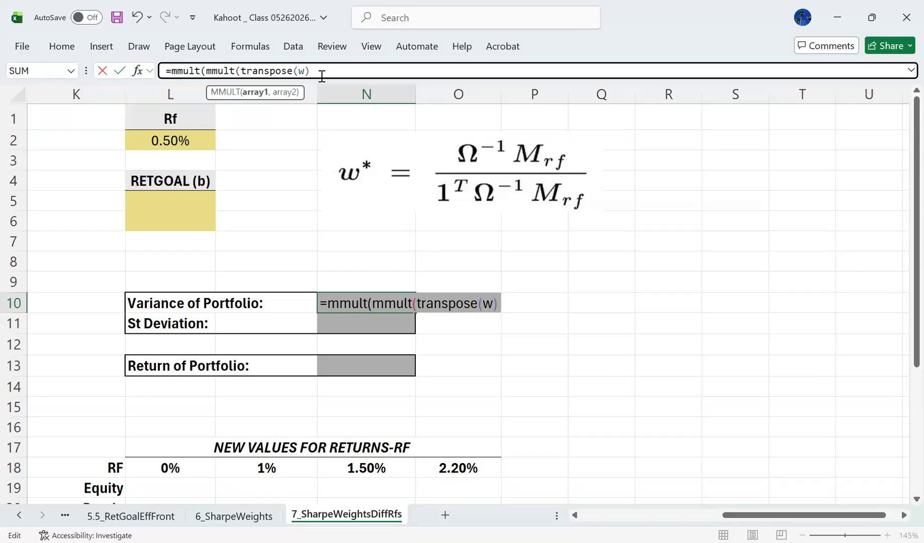
type(",c")
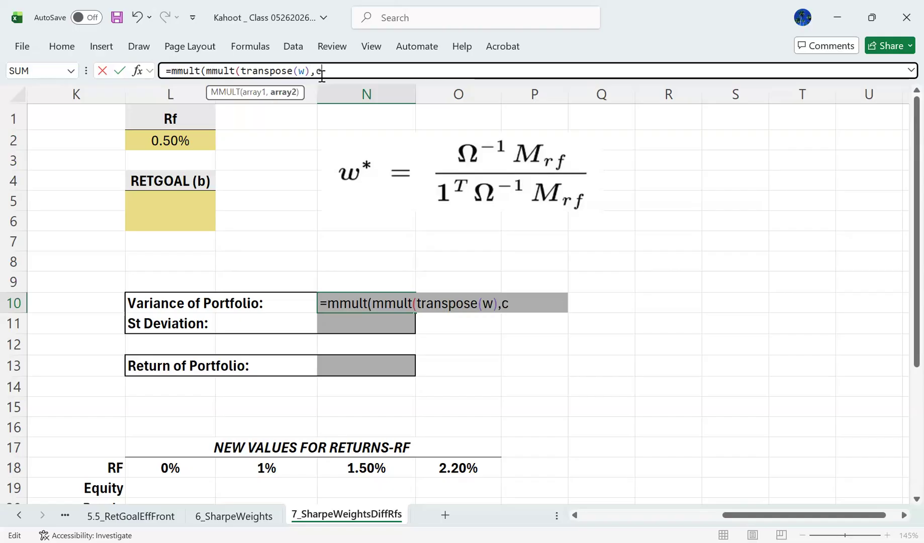
type("ov")
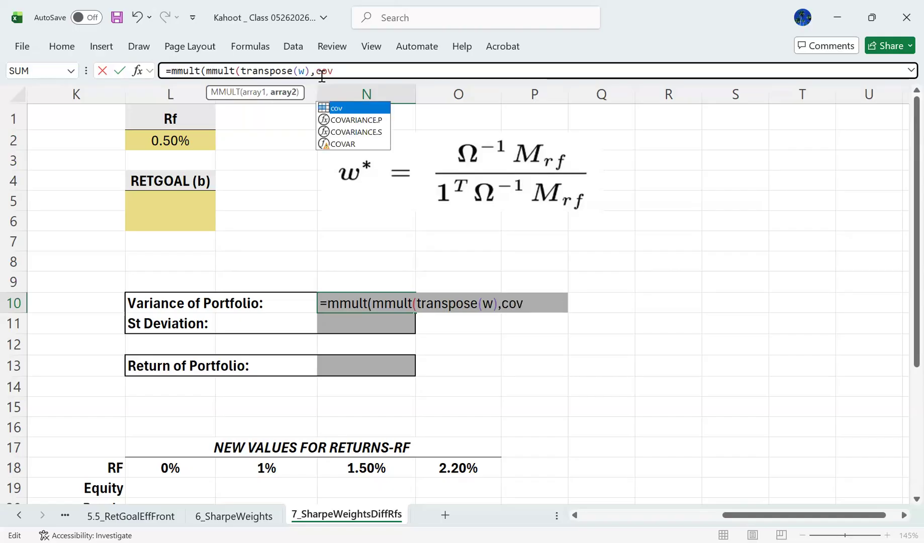
type("),w)")
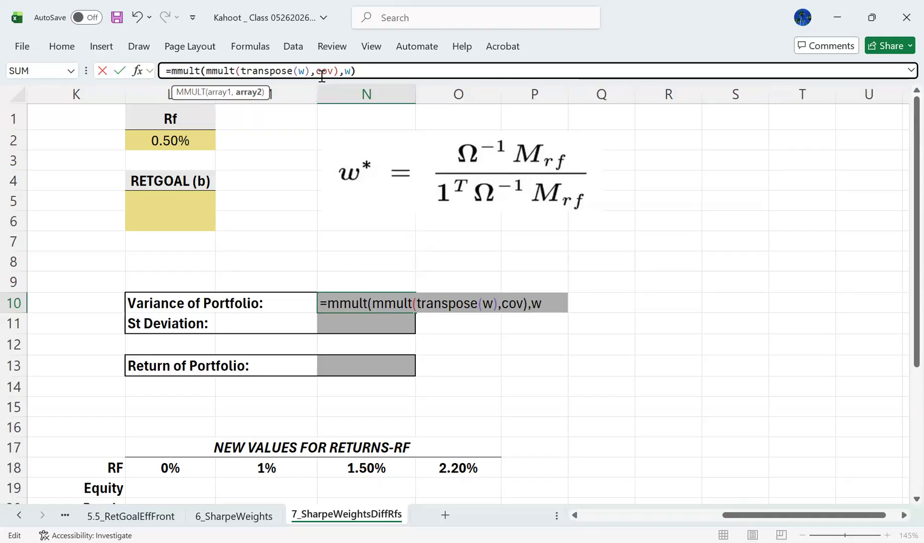
key("Return")
- Calculate the portfolio standard deviation in N11 as the square root of the variance, =SQRT(N10)
type("=")
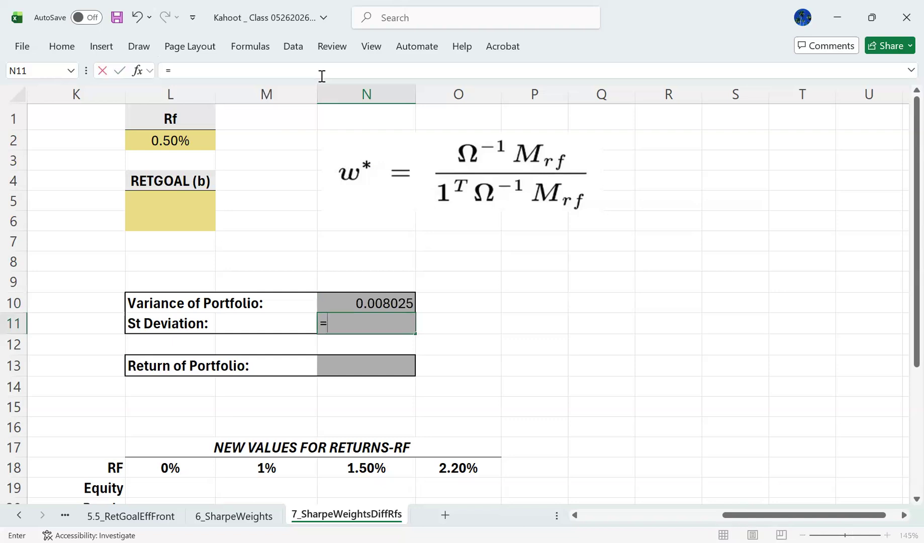
type("sqrt(")
key("Up")
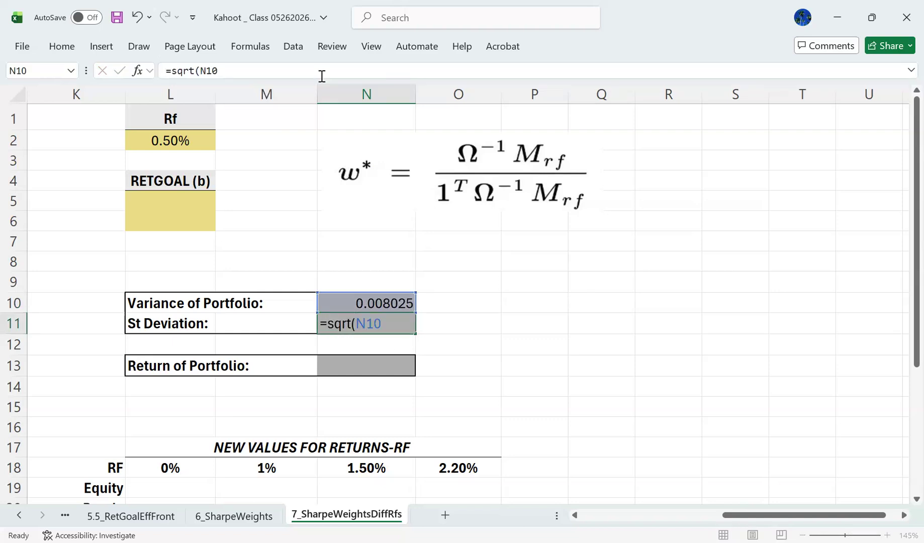
key("Return")
- Calculate the portfolio return in N13 with =MMULT(TRANSPOSE(w),ret)
key("Down")
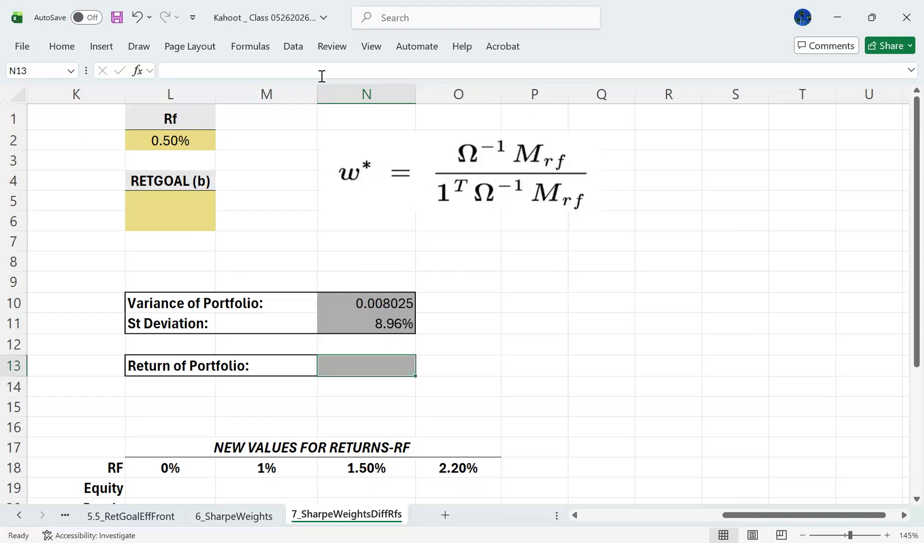
type("=")
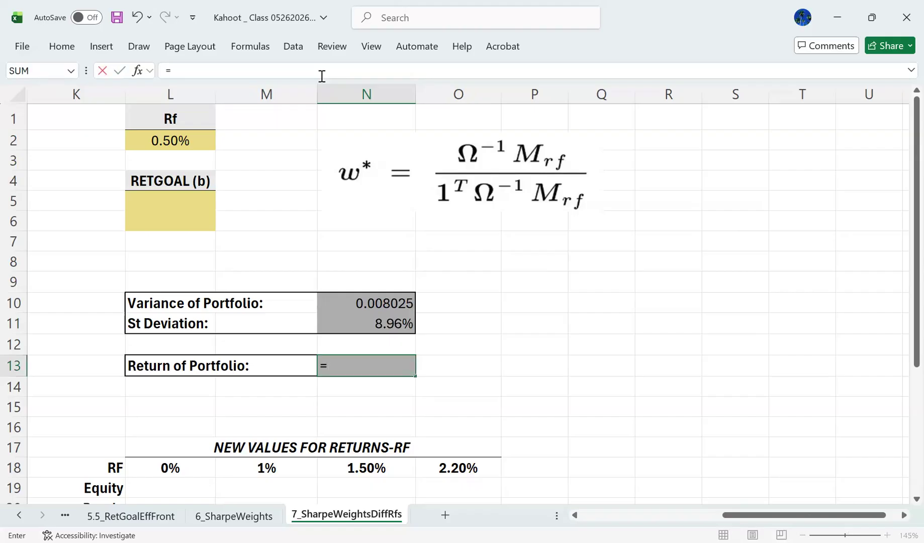
type("mmult")
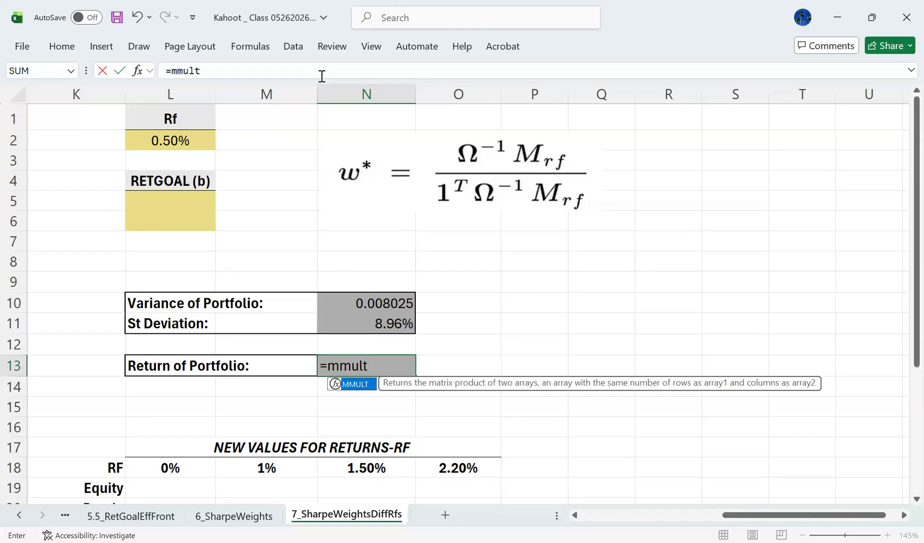
type("(transpose")
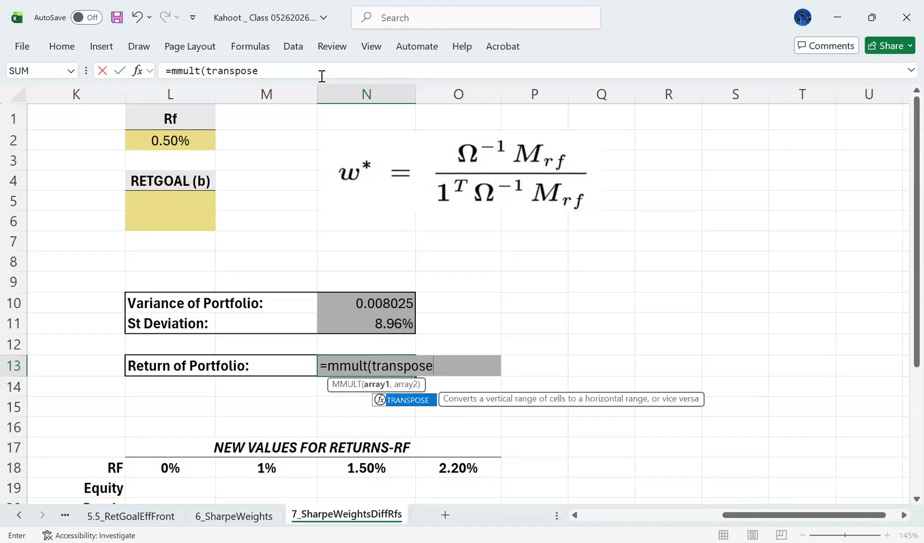
type("(w,r")
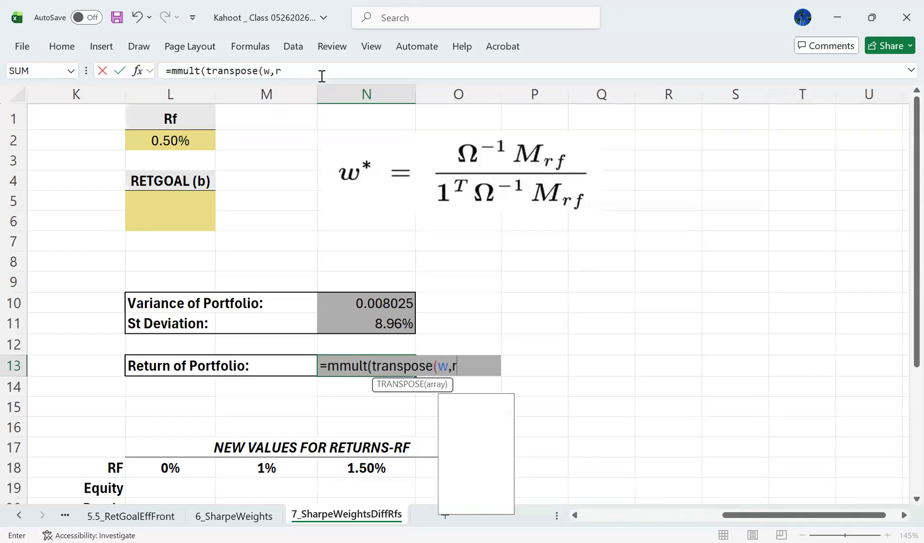
type("et))")
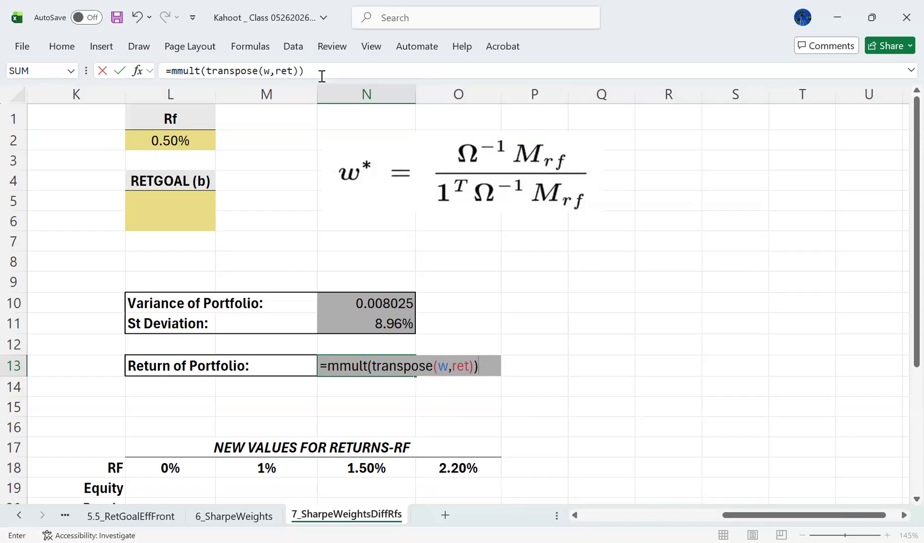
key("BackSpace")
key("BackSpace")
key("BackSpace")
key("BackSpace")
key("BackSpace")
key("BackSpace")
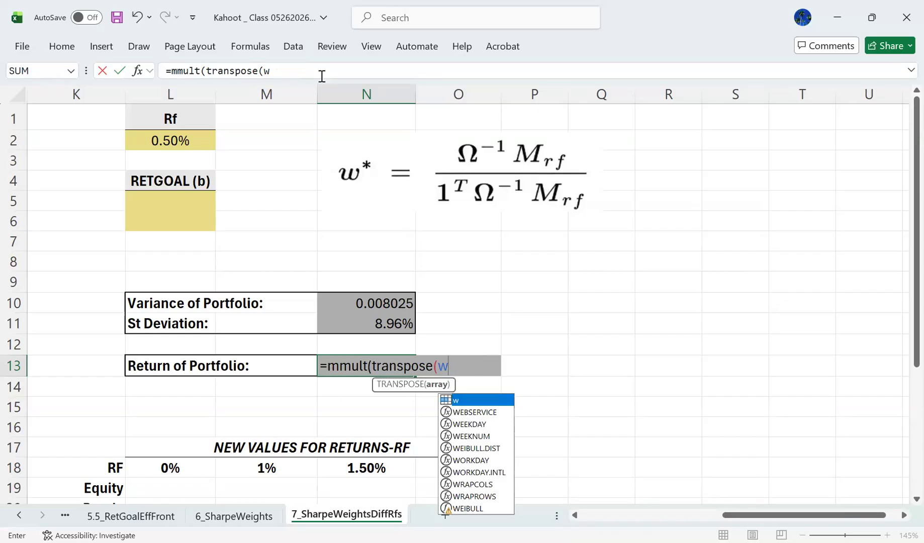
type("),ret)")
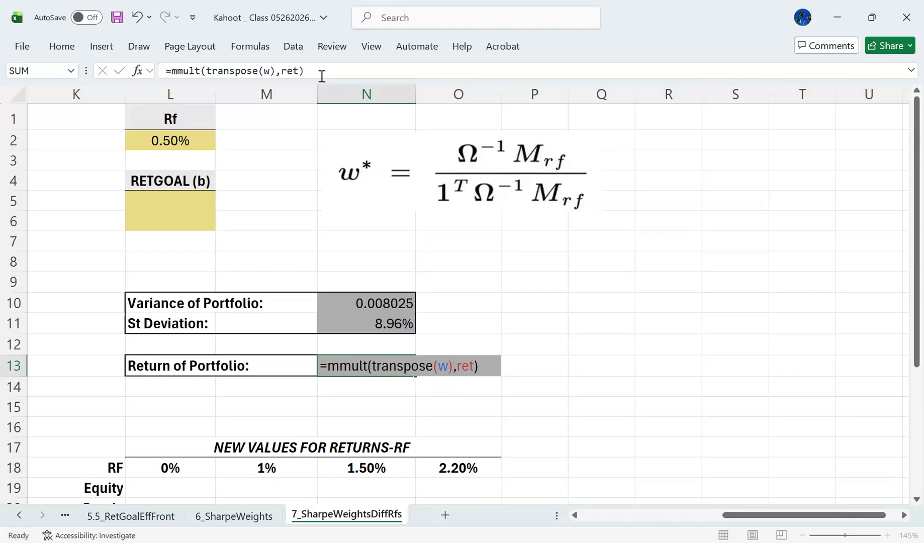
key("Return")
- Cross-check the portfolio return in N14 with =SUMPRODUCT(w,ret), and clear that cell
type("=")
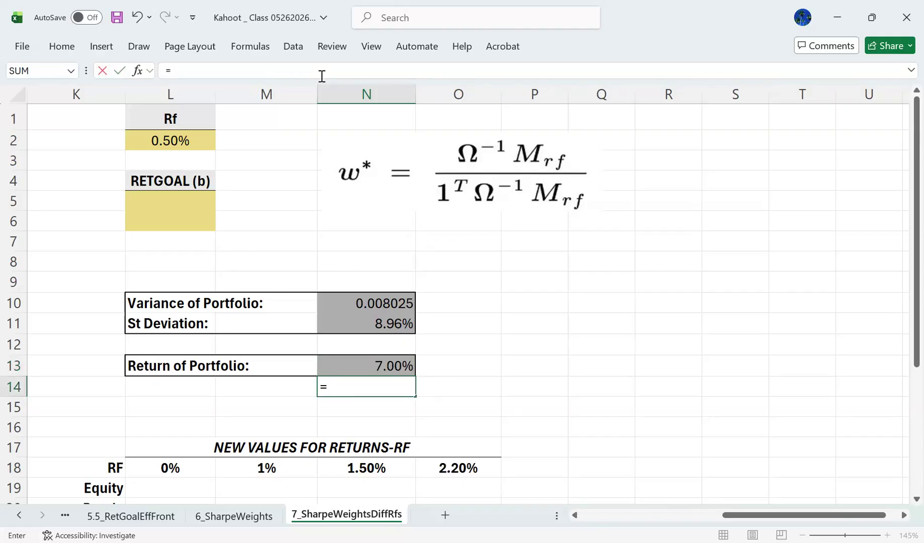
type("sumproduct(w")
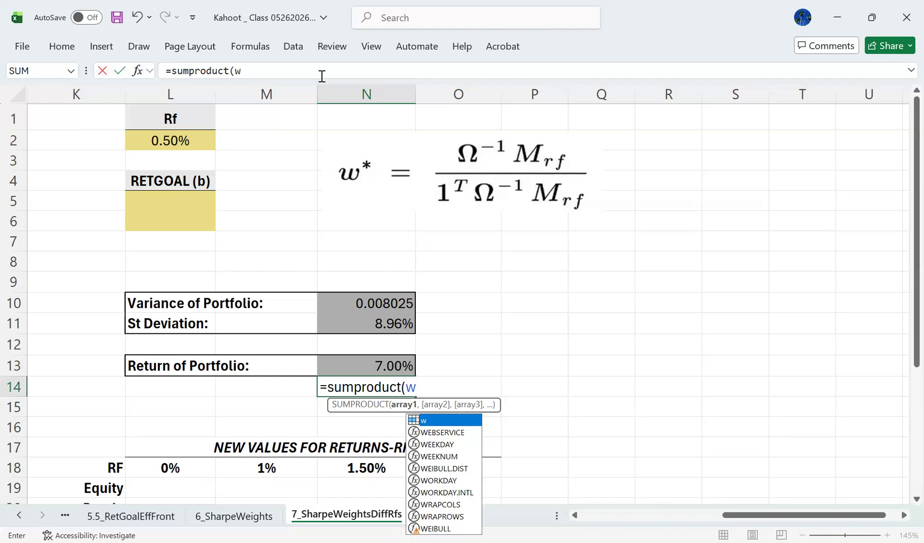
type(",ret)")
key("ctrl+Return")
key("Delete")
- Review the variance formula, the input tables, the portfolio results and the optimal weights equation across the sheet
key("Up")
key("Up")
key("Up")
key("Up")
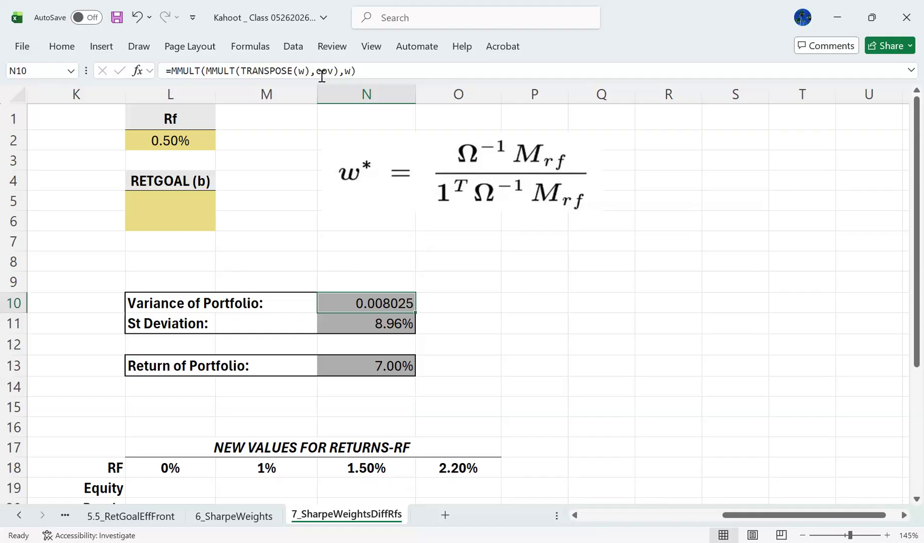
key("Left")
key("Home")
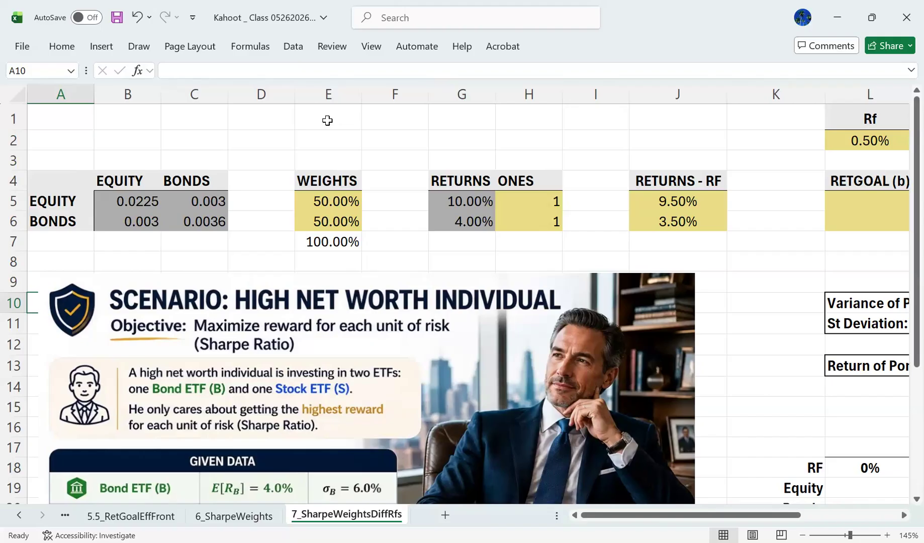
left_click(75, 127)
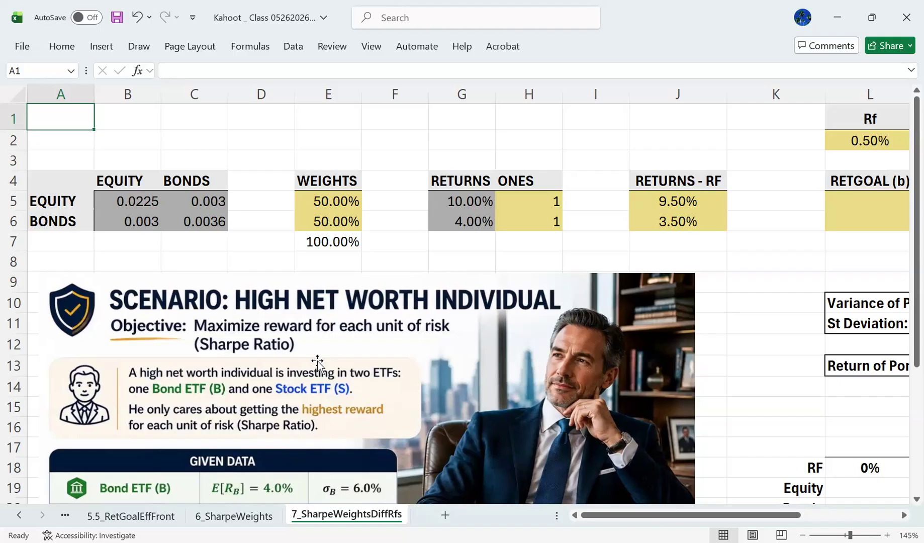
key("Right")
key("Right")
key("Right")
key("Right")
key("Right")
key("Right")
key("Right")
key("Right")
key("Right")
key("Right")
key("Right")
key("Right")
key("Right")
key("Right")
key("Right")
key("Right")
key("Right")
key("Right")
key("Right")
key("Right")
key("Left")
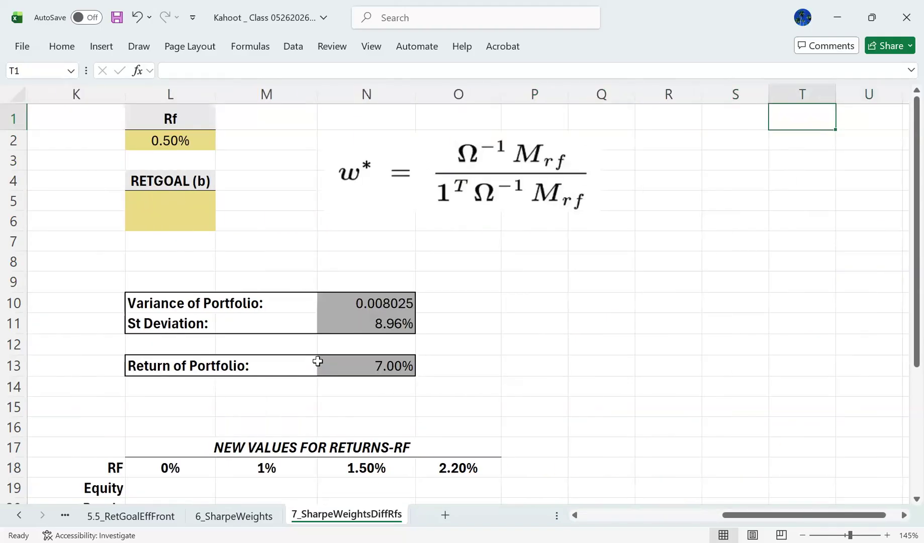
key("Left")
key("Left")
key("Left")
key("Left")
key("Left")
key("Left")
key("Left")
key("Left")
key("Left")
key("Left")
key("Left")
key("Left")
key("Left")
key("Left")
key("Left")
key("Left")
key("Left")
key("Left")
key("Left")
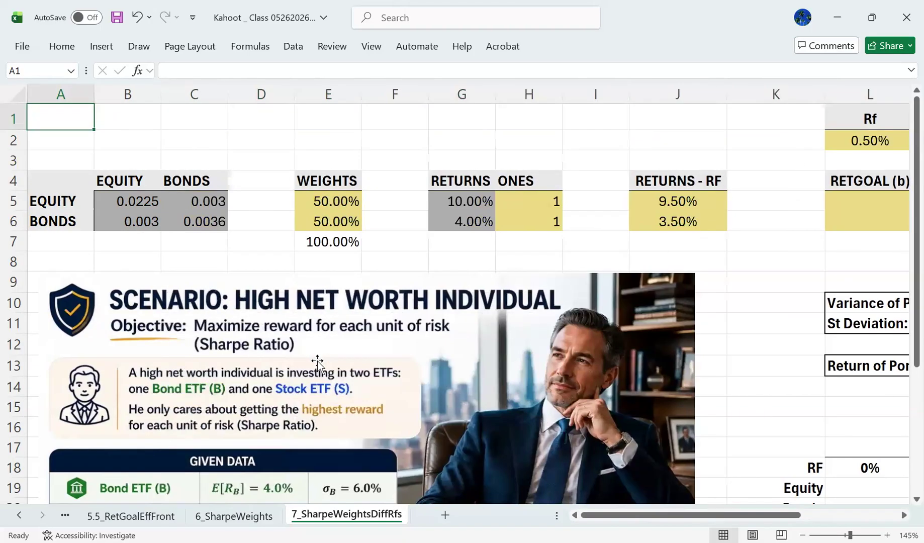
- Enter the note "Sharpe = (E[Rp] - Rf) / StDev" in A1 and make it bold and italic
type("Sharpe = (")
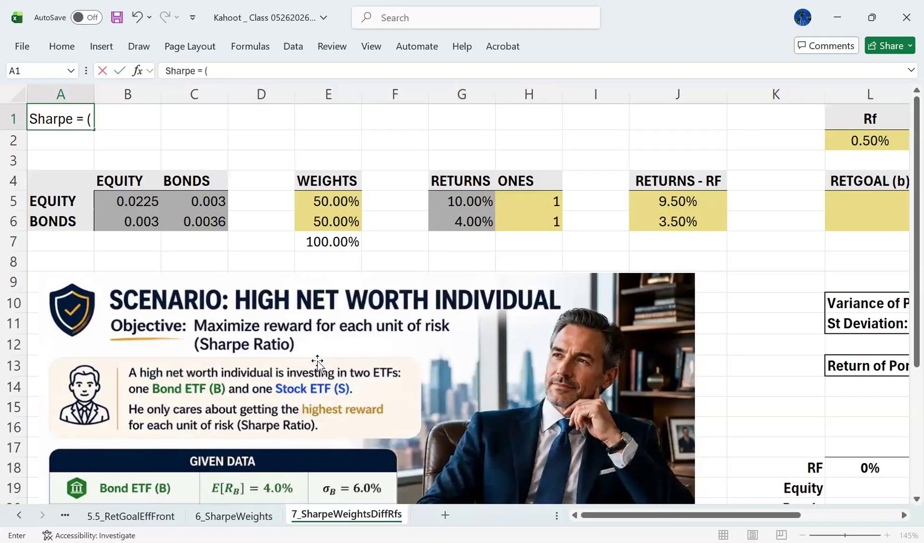
type("Rp - Rf)")
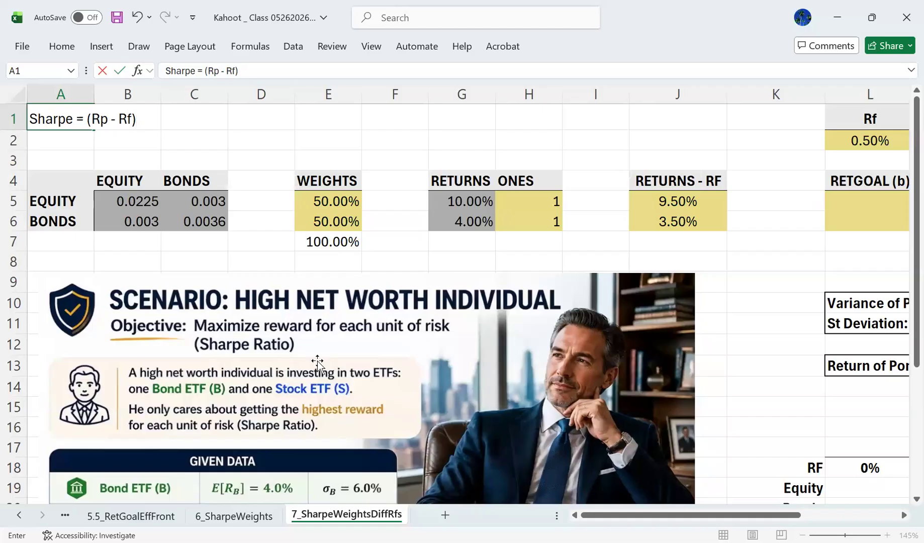
left_click(210, 71)
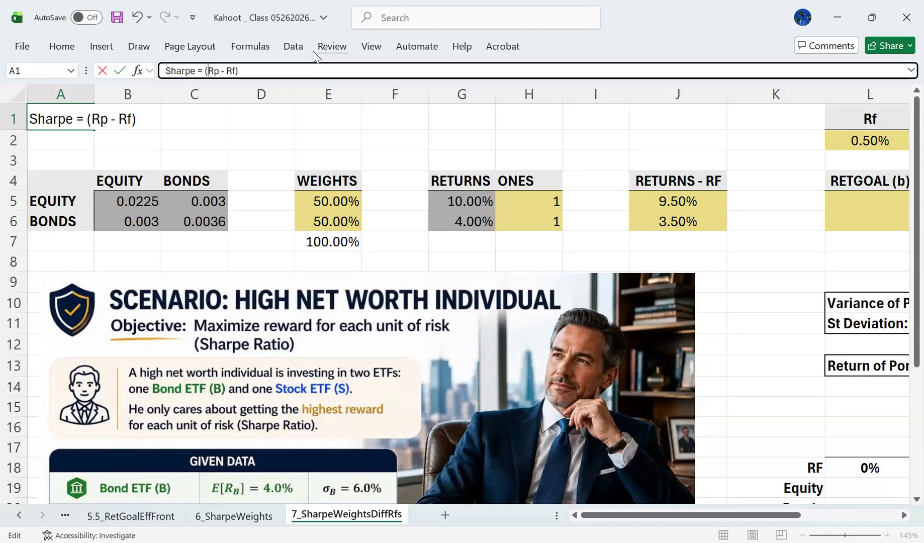
type("E")
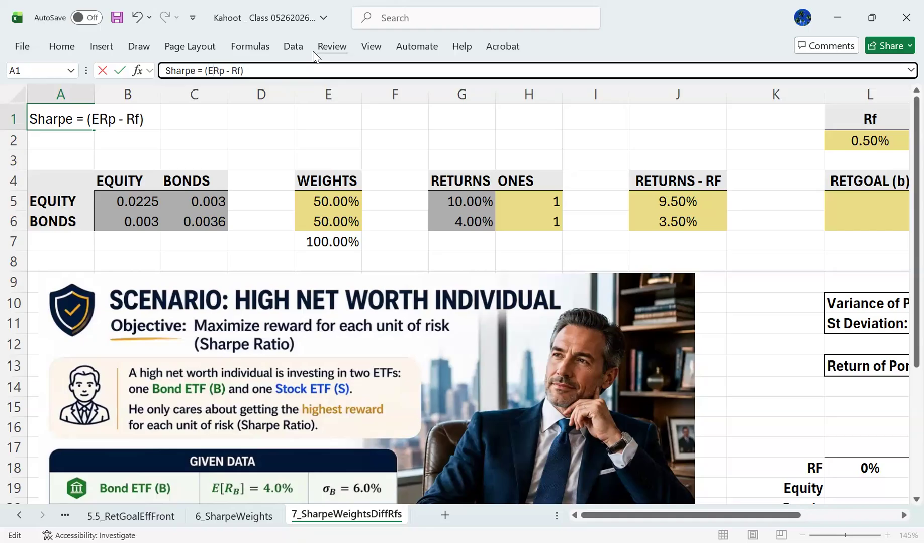
type("[Rp")
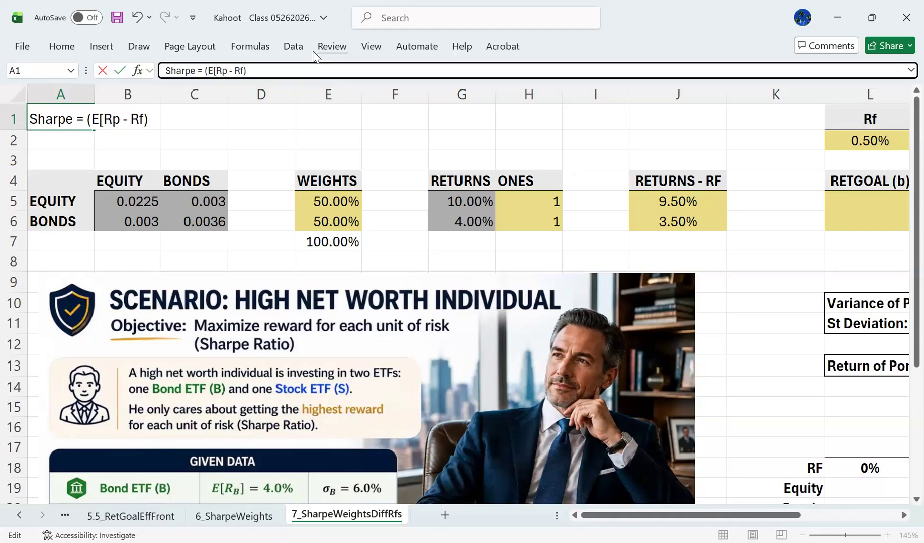
type("]")
key("End")
type("/ StDev")
key("Return")
key("Up")
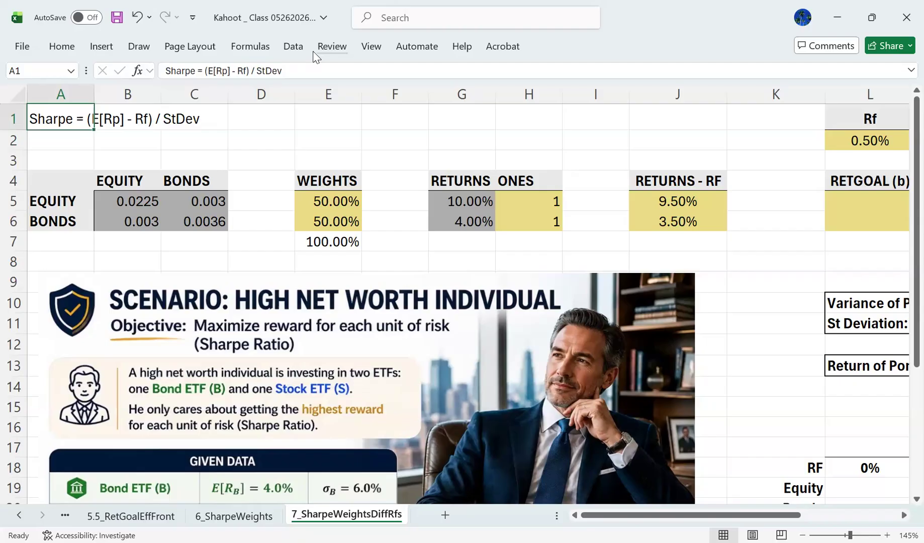
key("ctrl+b")
key("ctrl+i")
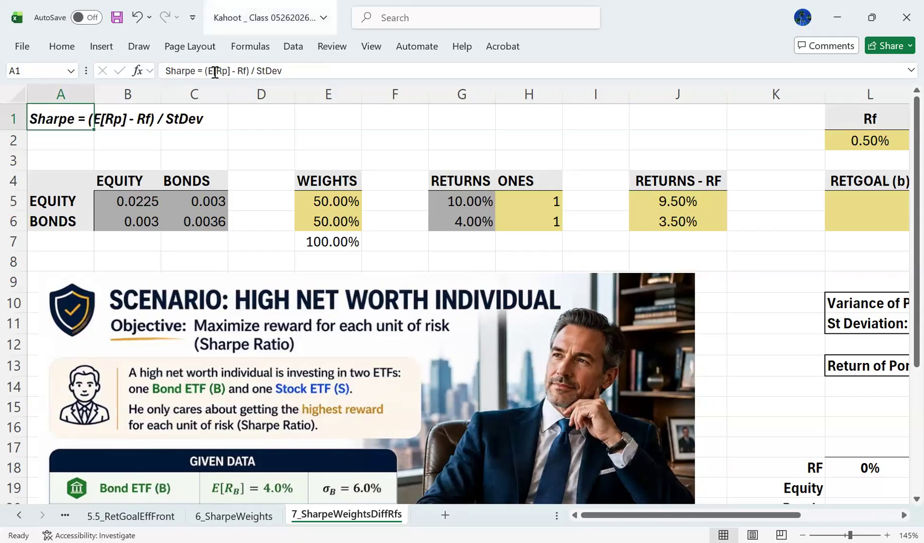
- Examine the numerator and the denominator of the Sharpe ratio definition in A1
left_click_drag(249, 71, 208, 70)
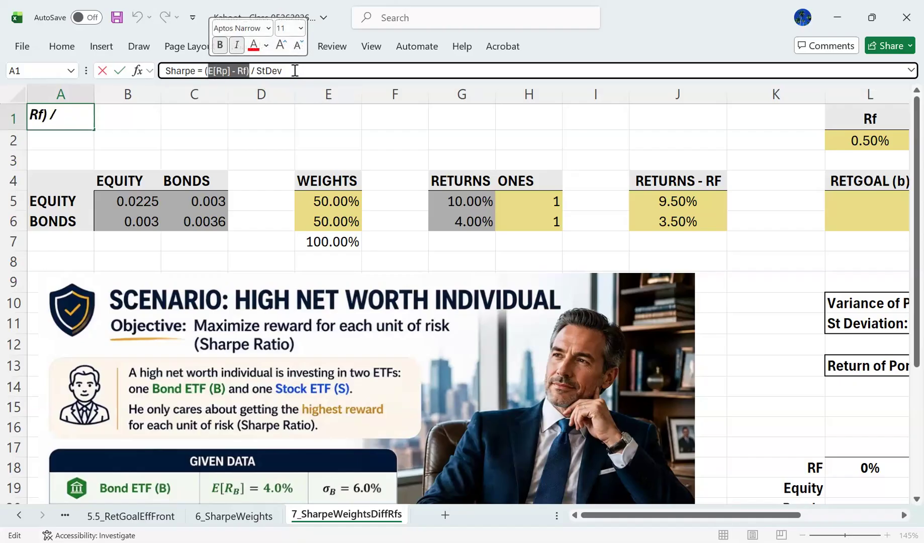
double_click(261, 71)
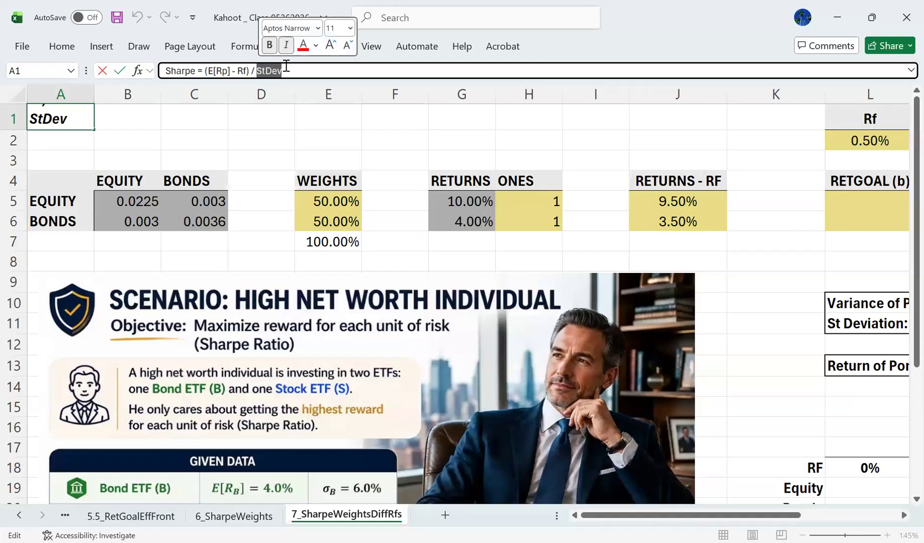
key("Return")
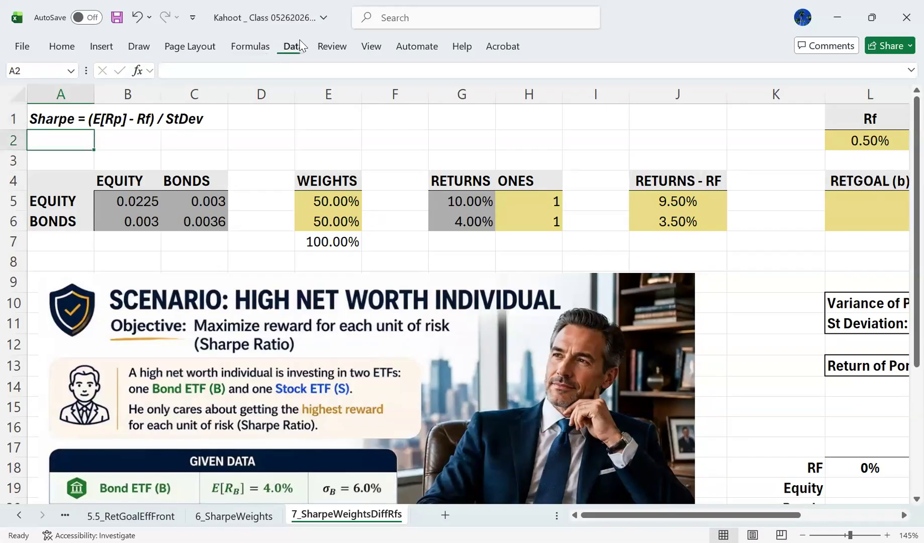
- Label cell L15 below the portfolio return as "Sharpe"
left_click(766, 84)
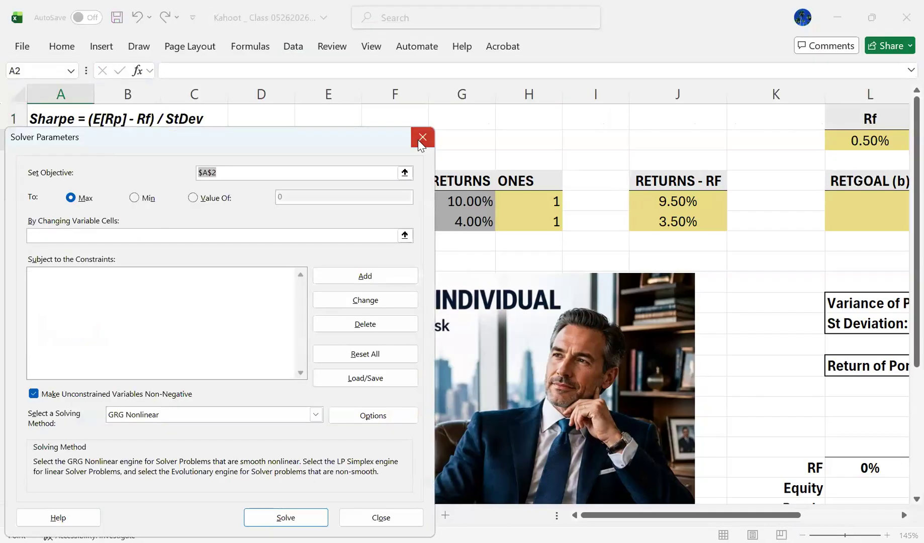
key("Escape")
left_click(813, 368)
key("Right")
key("Right")
key("Right")
key("Right")
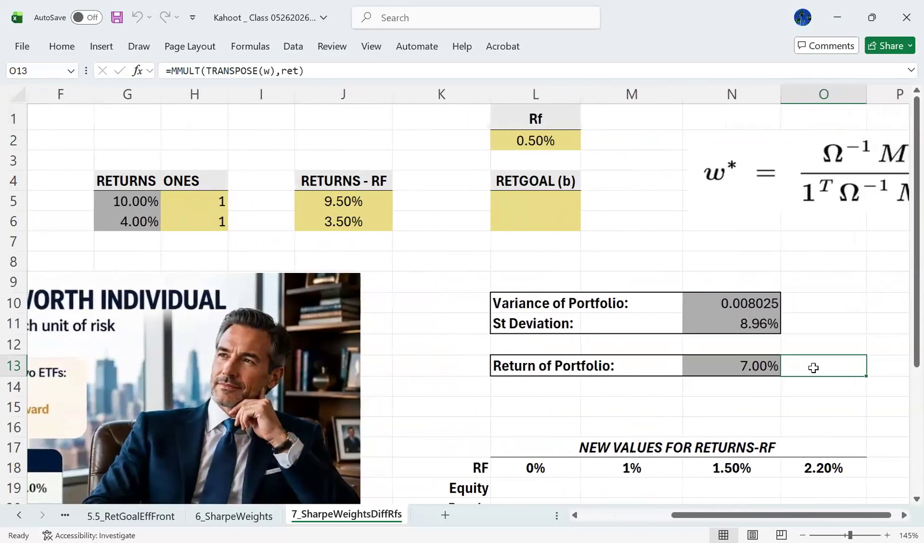
key("Left")
key("Left")
key("Left")
key("Left")
key("Down")
key("Right")
key("Down")
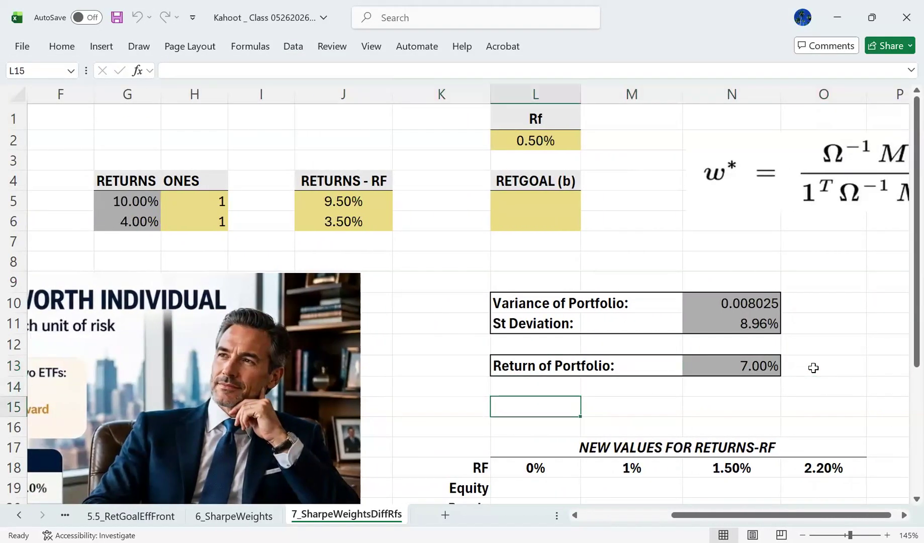
type("Sharpe")
key("Right")
key("Right")
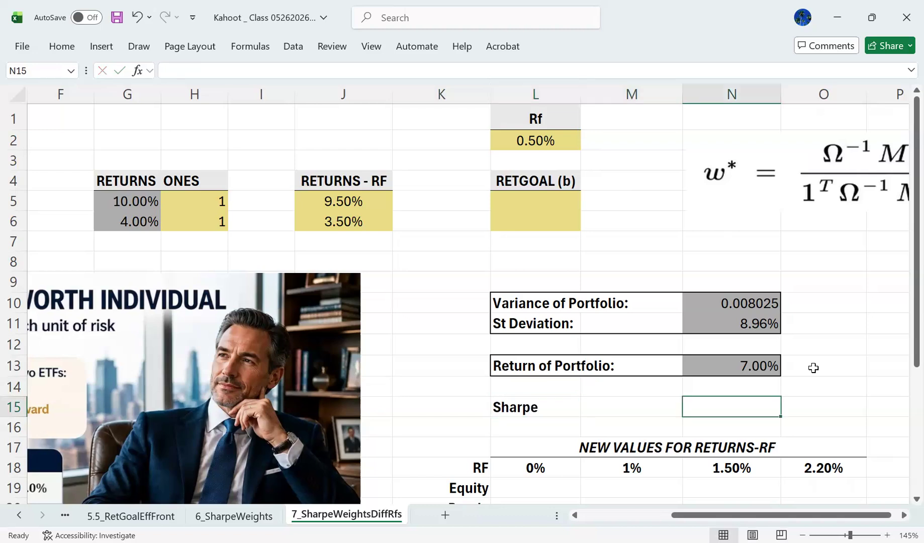
- Calculate the Sharpe ratio in N15 with =(N13-rf)/N11
type("=")
key("Up")
key("Up")
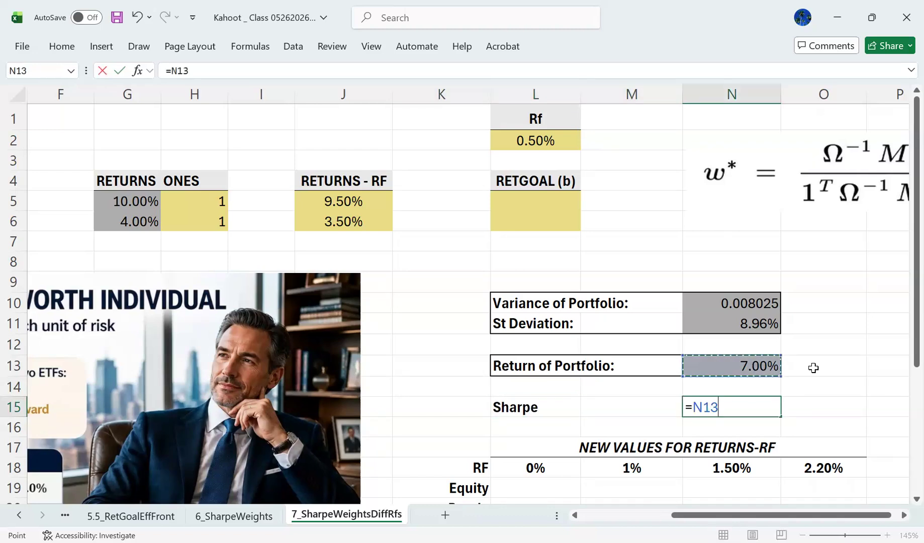
key("BackSpace")
key("BackSpace")
key("BackSpace")
type("(")
key("Up")
key("Up")
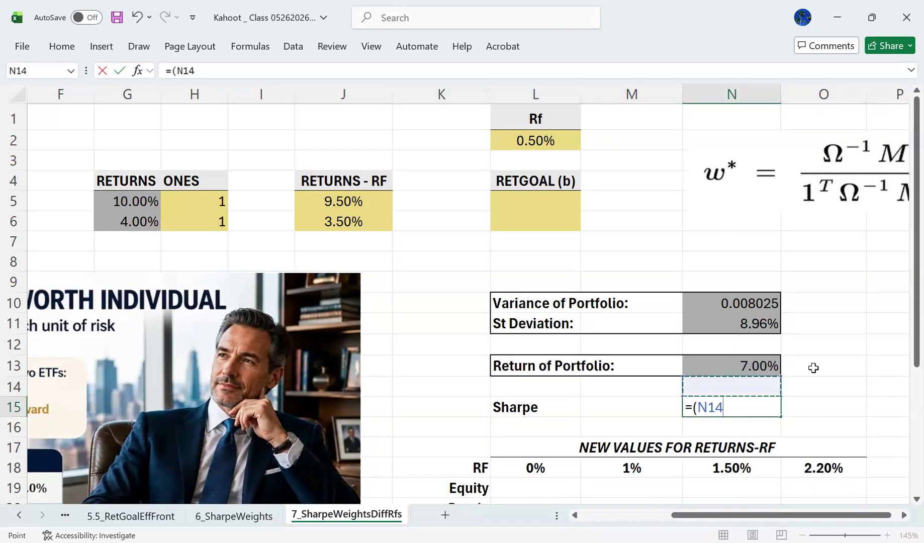
type("-")
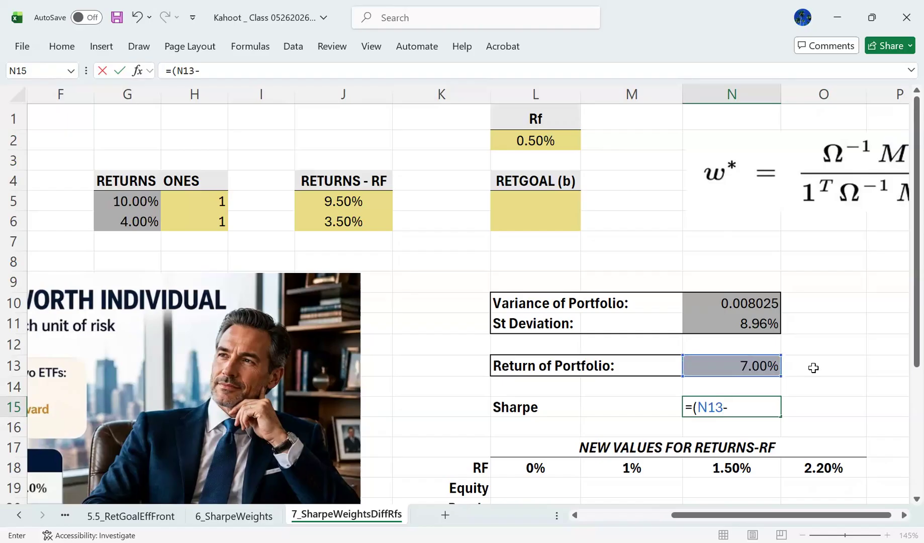
type("rf")
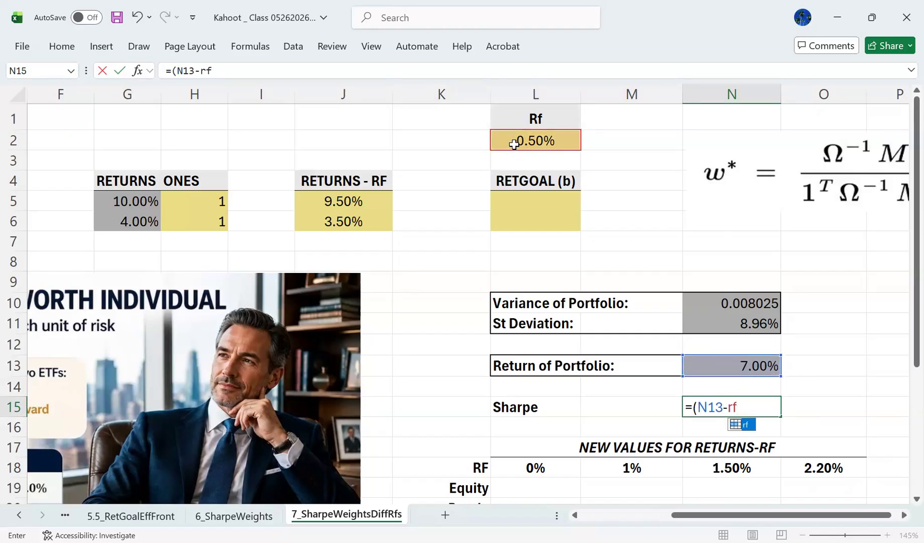
type(")/")
left_click(753, 322)
key("Return")
- Format the Sharpe ratio in N15 as a two-decimal number with the Comma Style
key("Up")
key("Right")
key("Right")
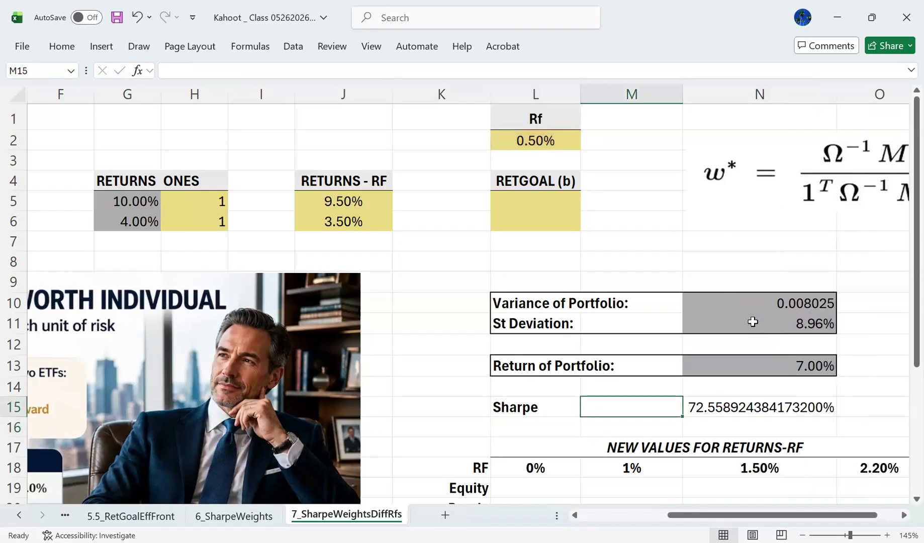
left_click(57, 50)
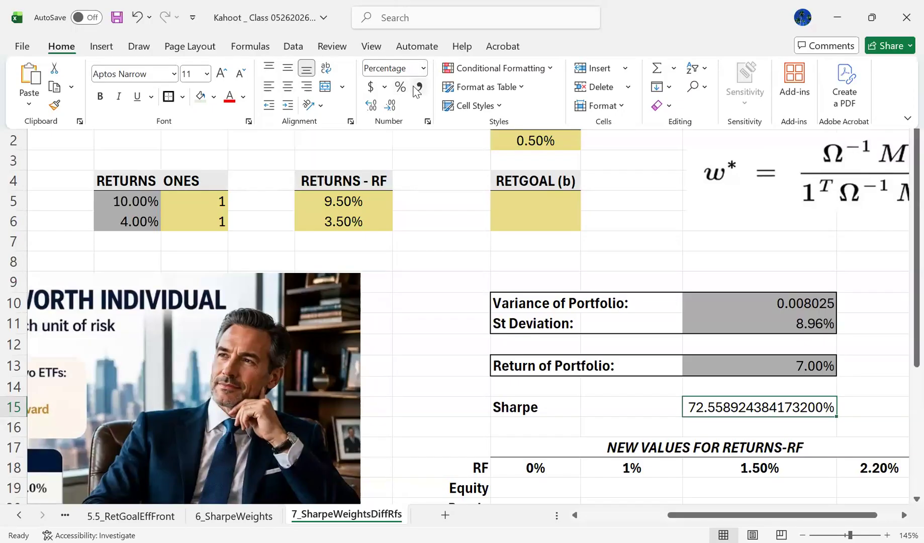
left_click(417, 87)
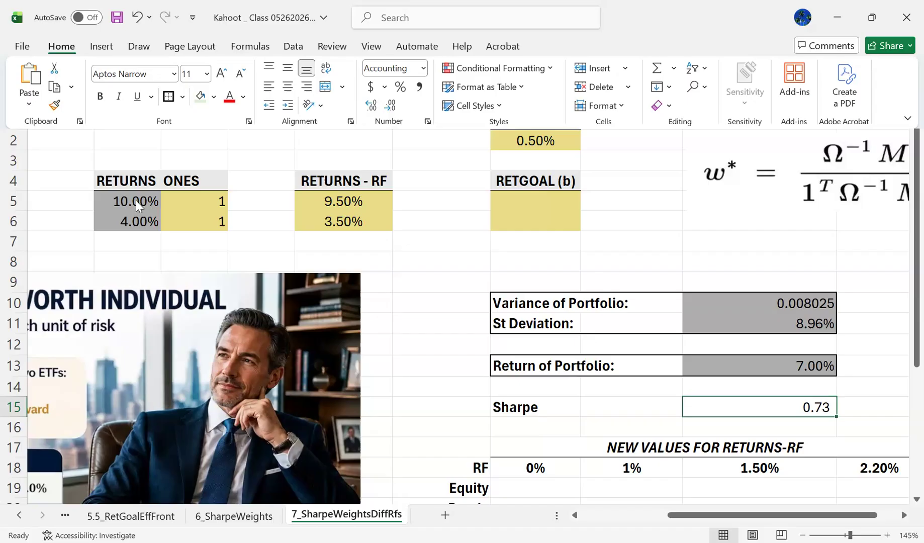
- Start Solver and set its objective to maximize the Sharpe ratio in N15
key("Home")
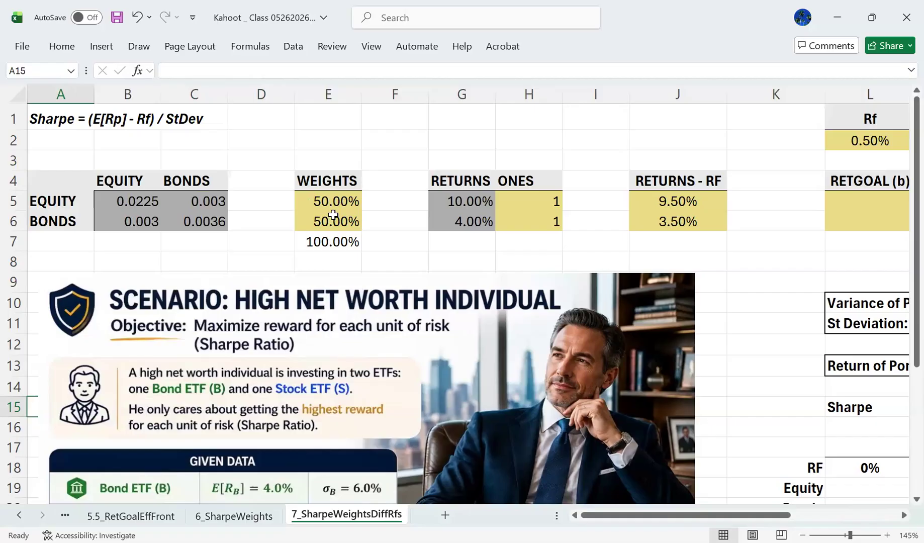
left_click(295, 52)
left_click(760, 91)
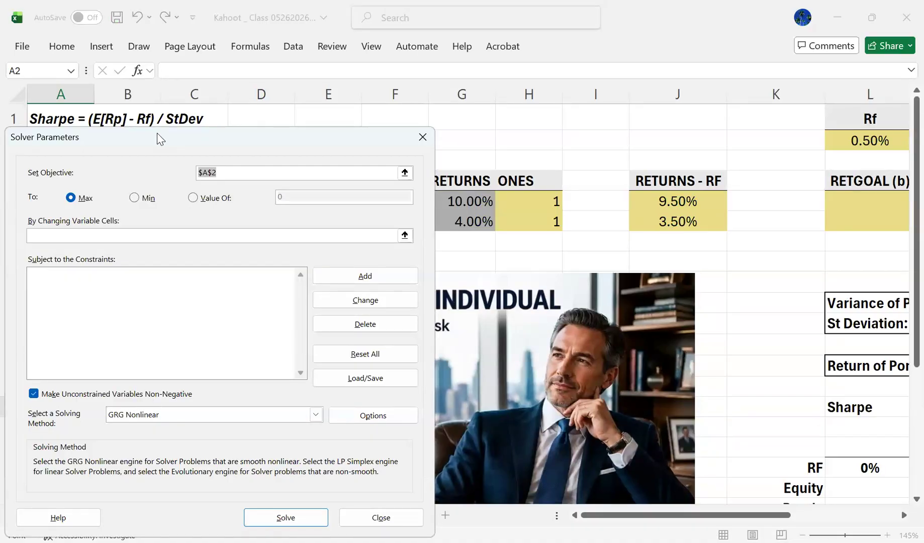
left_click_drag(157, 134, 379, 302)
left_click_drag(736, 515, 844, 515)
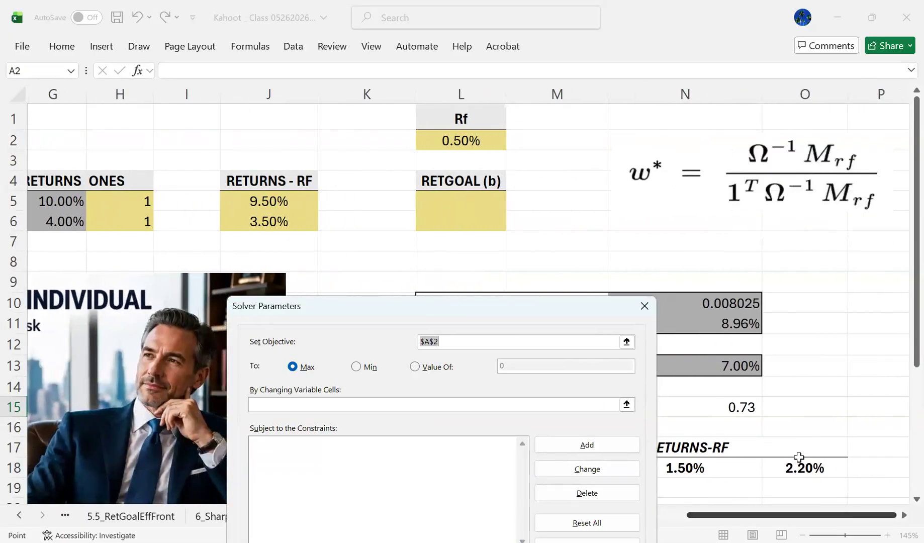
left_click(749, 410)
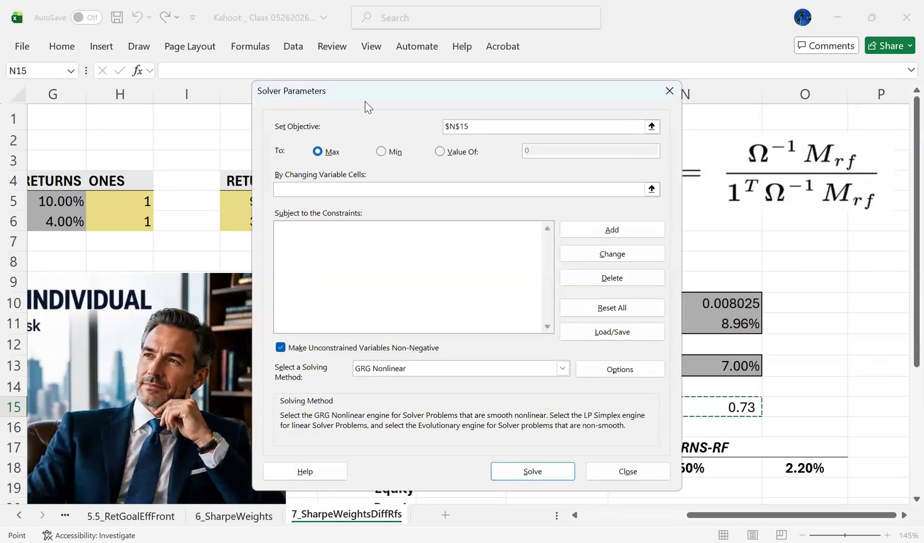
- Set the equity and bond weights in E5:E6 as Solver's changing variable cells
left_click_drag(369, 106, 290, 128)
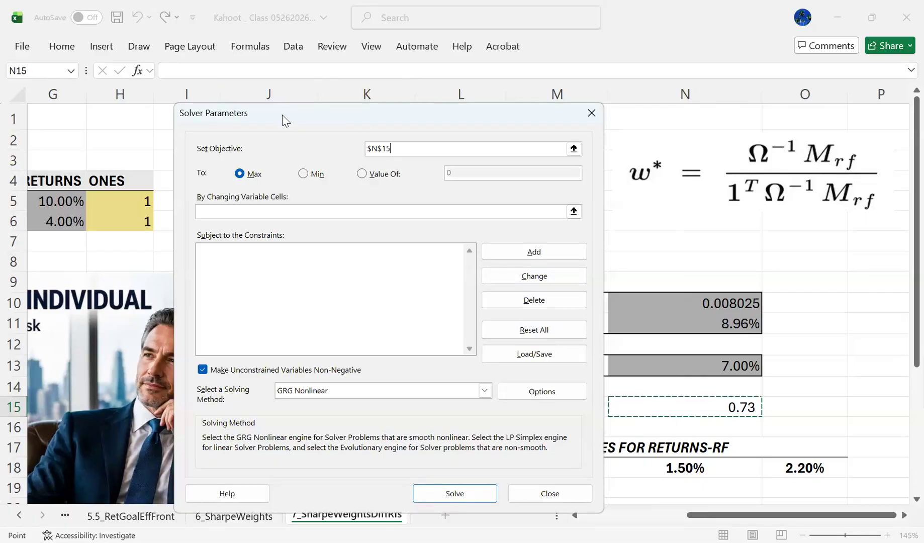
left_click_drag(496, 116, 712, 116)
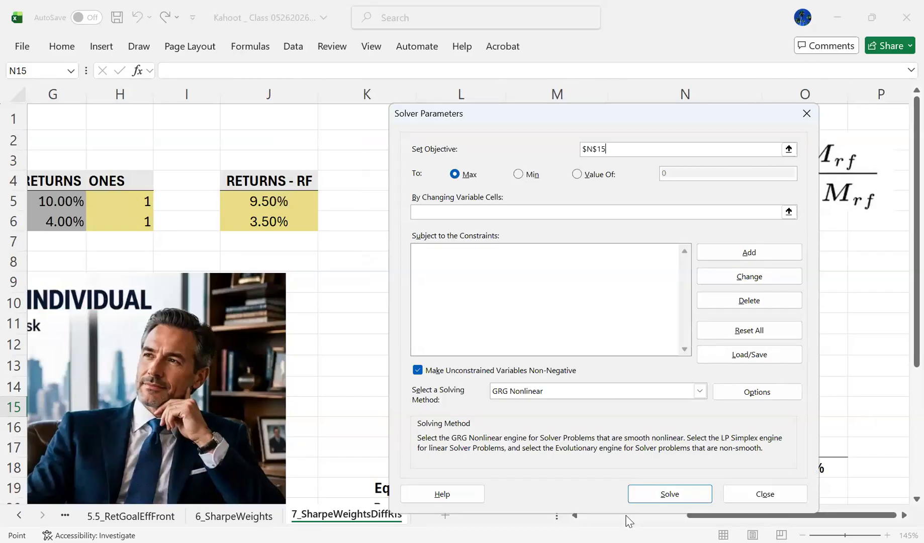
left_click(524, 213)
left_click_drag(841, 522, 734, 516)
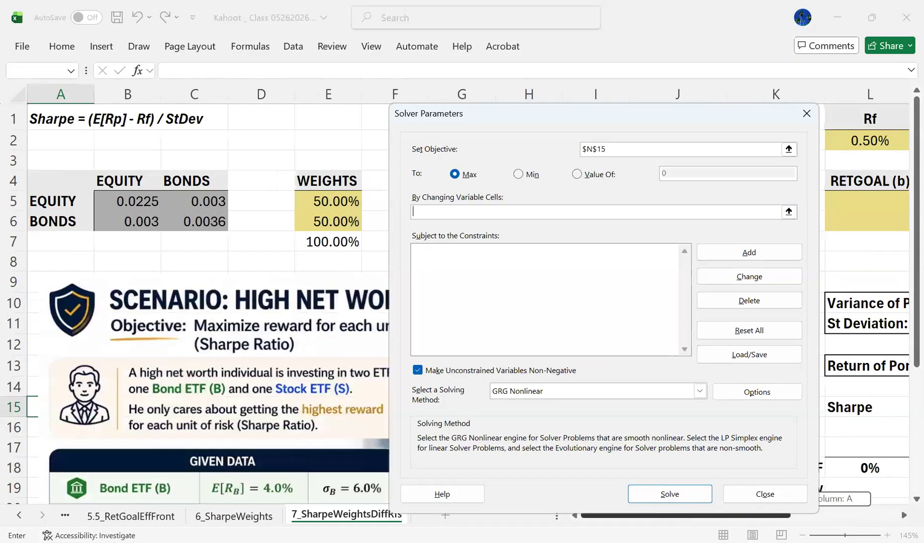
left_click_drag(349, 202, 348, 220)
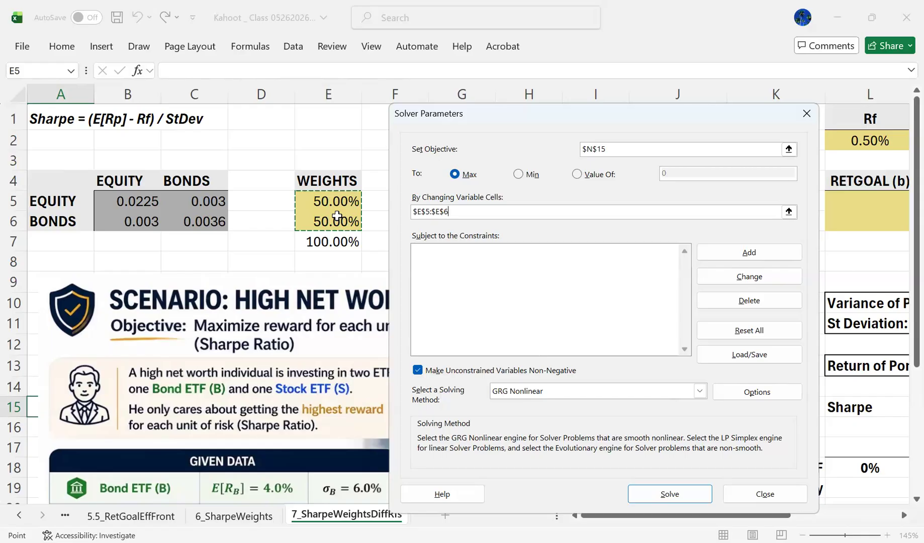
- Add the Solver constraint $E$7 = 1 and turn off Make Unconstrained Variables Non-Negative
left_click(764, 257)
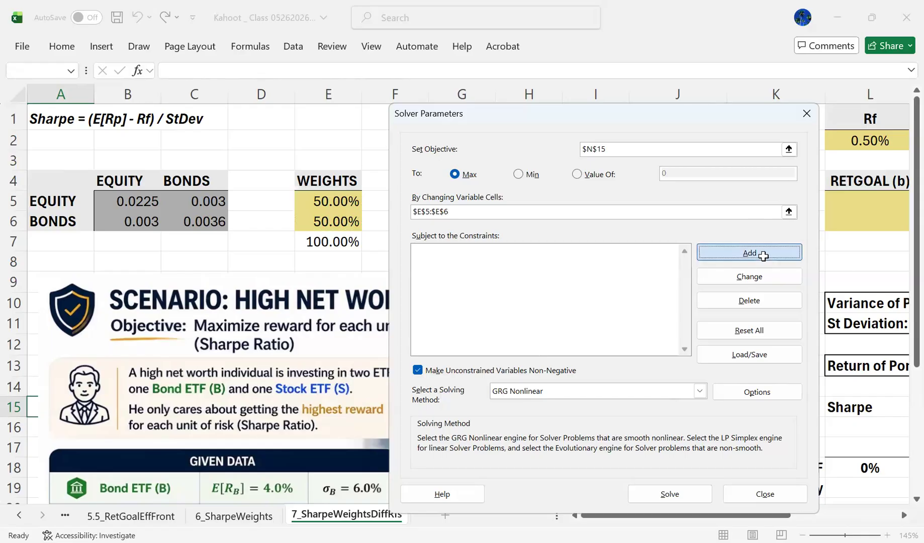
left_click(341, 242)
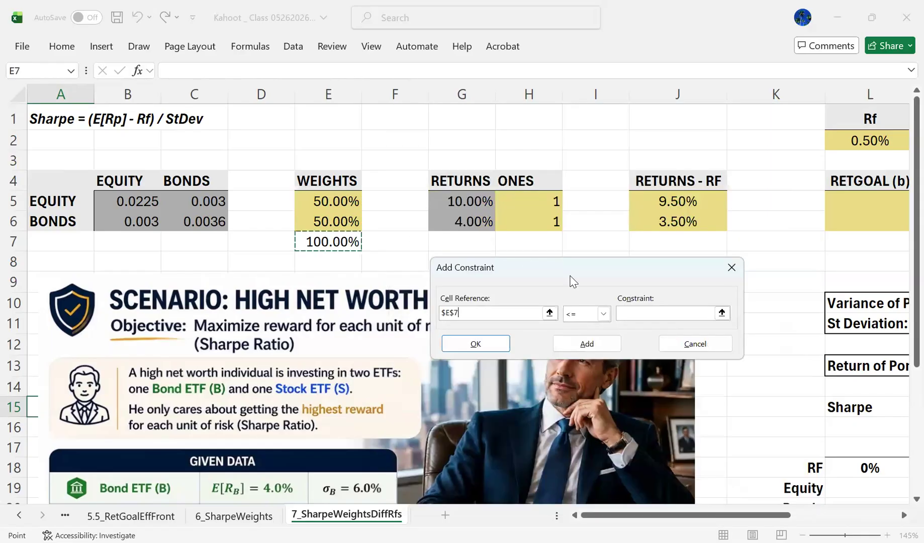
left_click(608, 318)
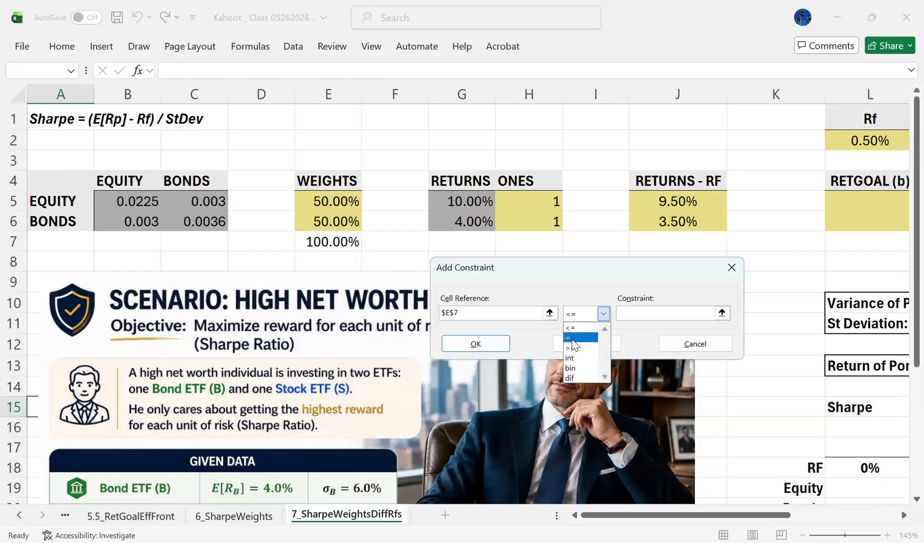
left_click(574, 338)
type("1")
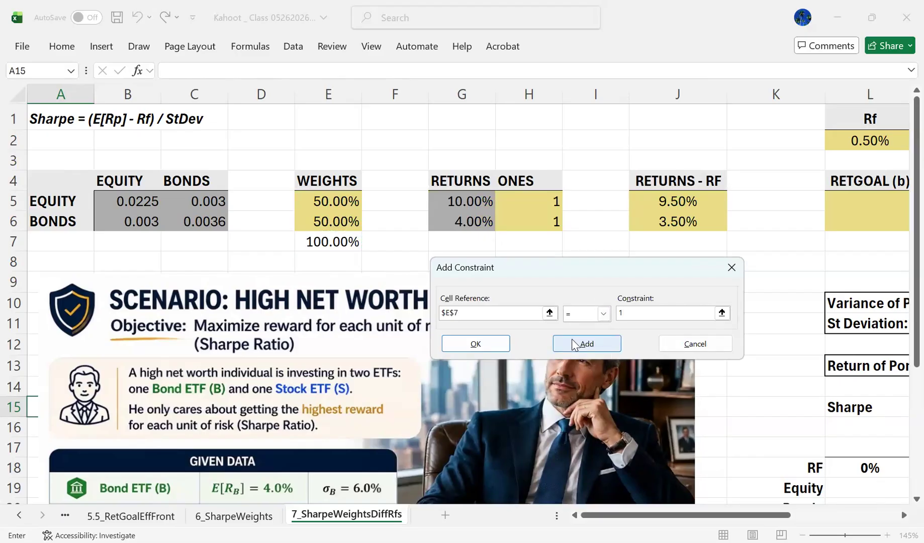
left_click(476, 347)
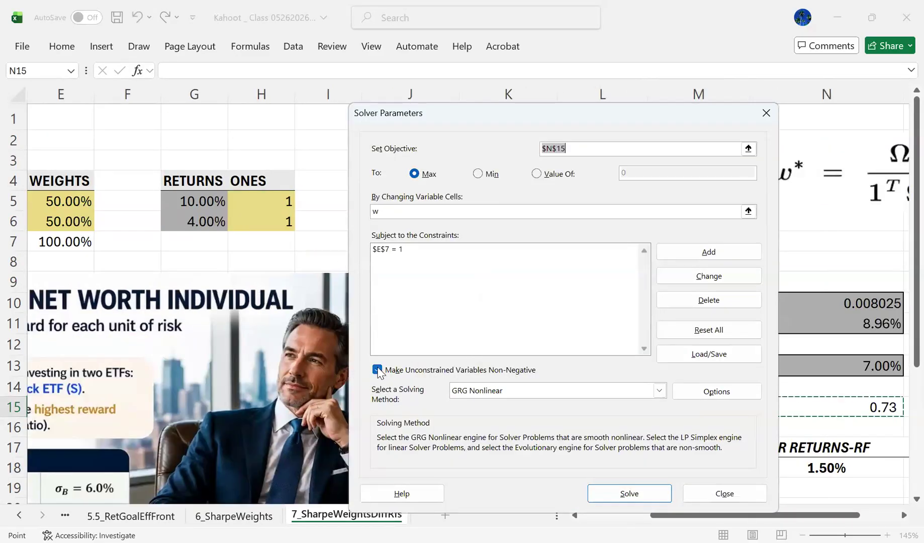
left_click(377, 370)
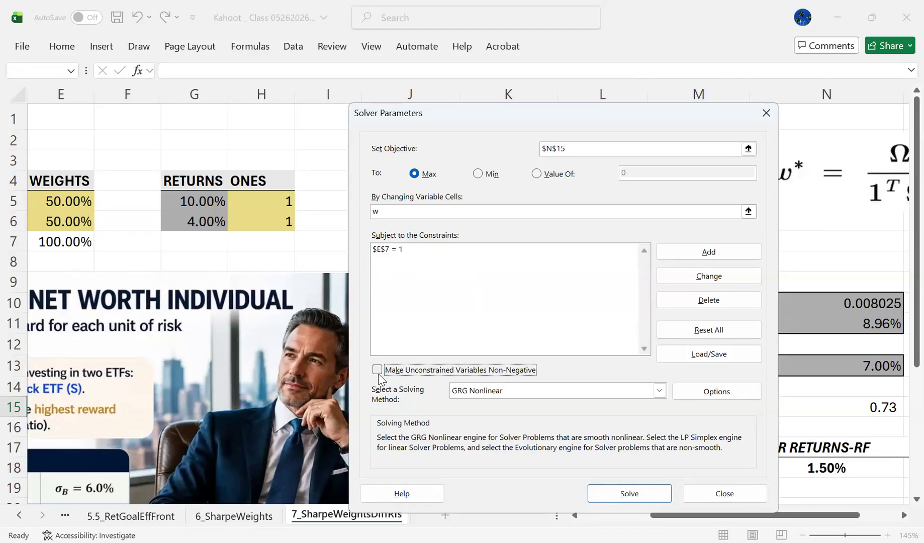
- Run Solver on the Sharpe ratio model with Make Unconstrained Variables Non-Negative left off and keep the Solver solution
left_click(377, 370)
left_click(378, 370)
left_click(631, 493)
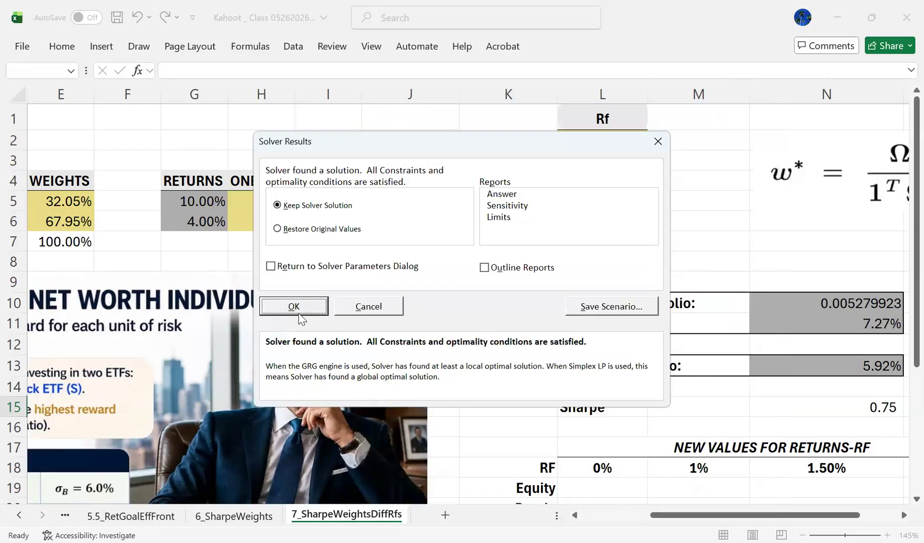
left_click(300, 308)
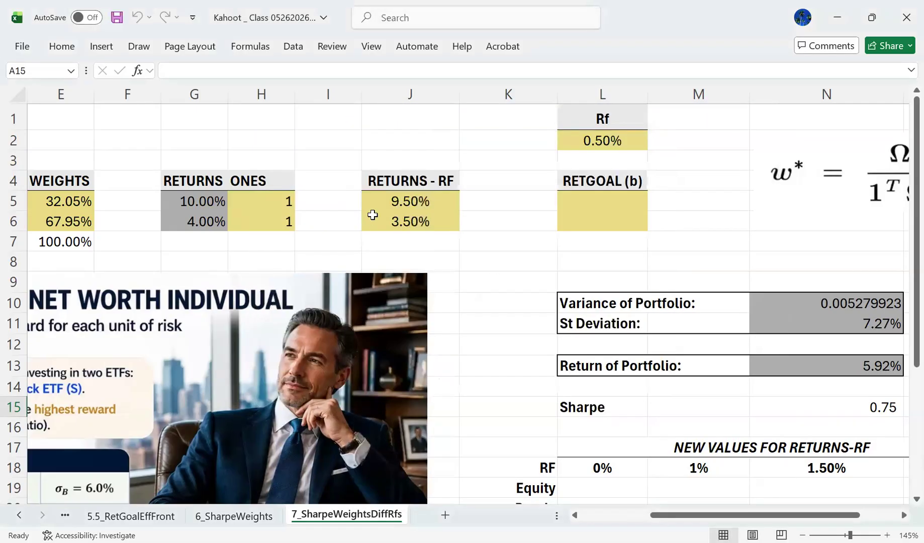
- Examine the optimized equity and bond weights in E5:E6 and the Sharpe ratio in N15
left_click(91, 177)
key("Left")
key("Right")
key("Down")
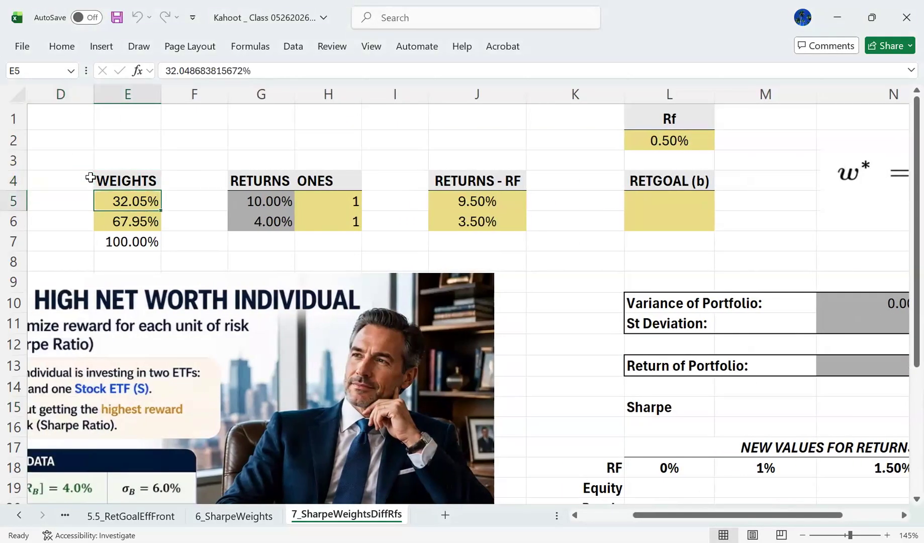
key("Left")
key("Left")
key("Left")
key("Left")
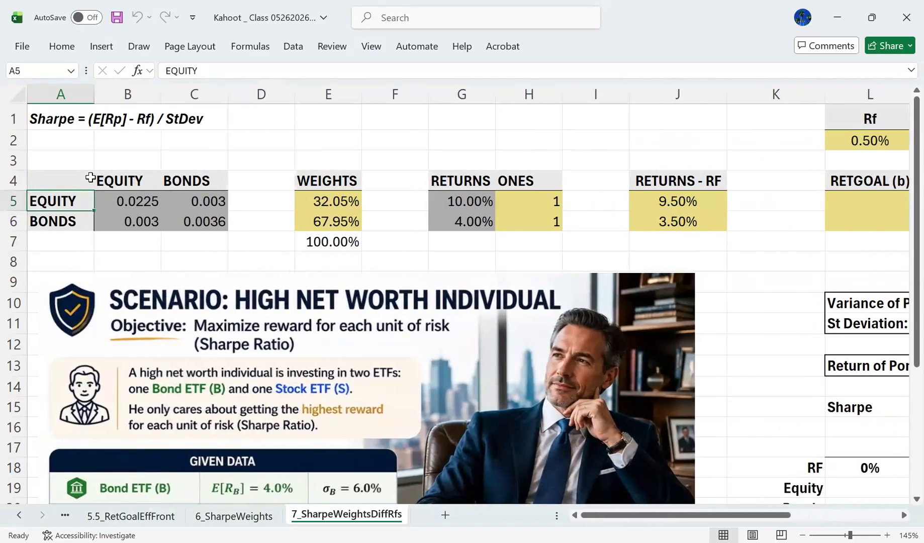
key("Right")
key("Right")
key("Right")
key("Right")
key("Down")
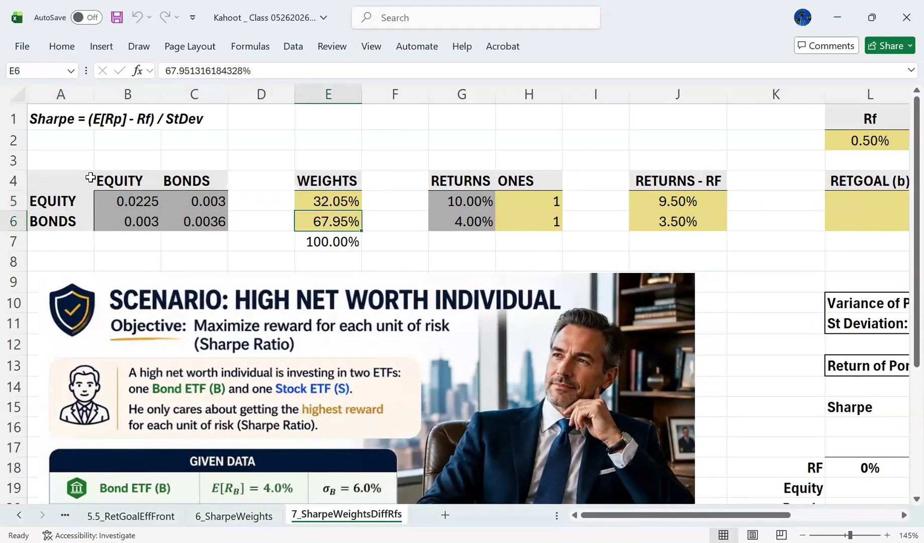
key("Right")
key("Right")
key("Right")
key("Right")
key("Right")
key("Right")
key("Right")
key("Right")
key("Right")
key("Right")
key("Right")
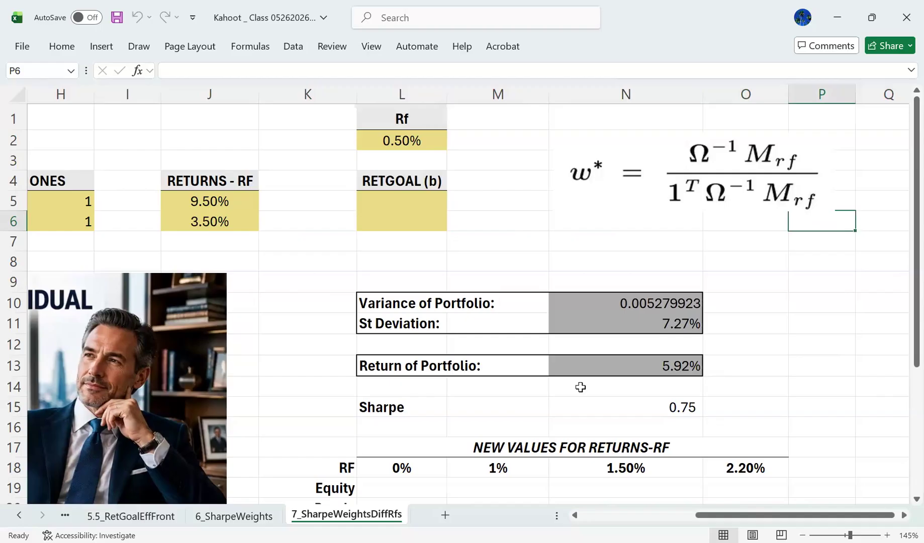
left_click(580, 406)
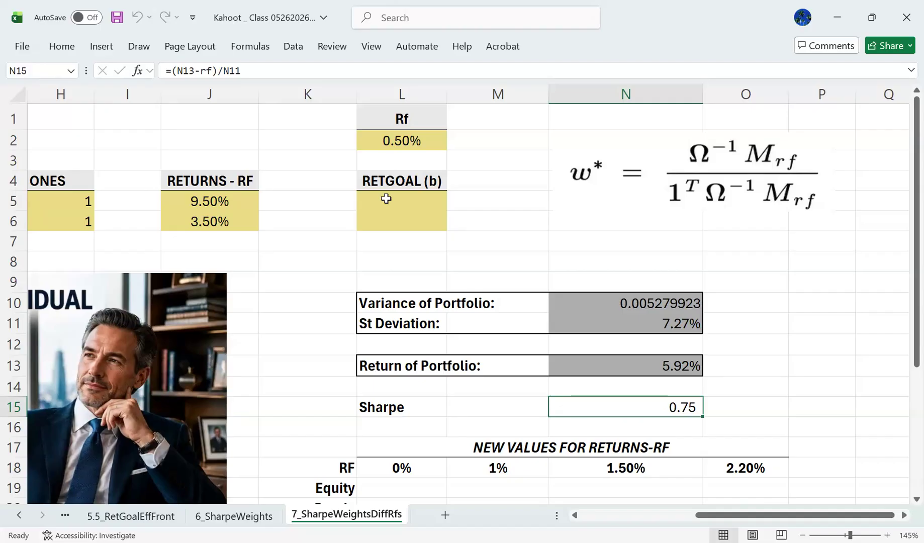
- Try risk-free rates of 0% and 1% in L2, undoing each change
left_click(399, 145)
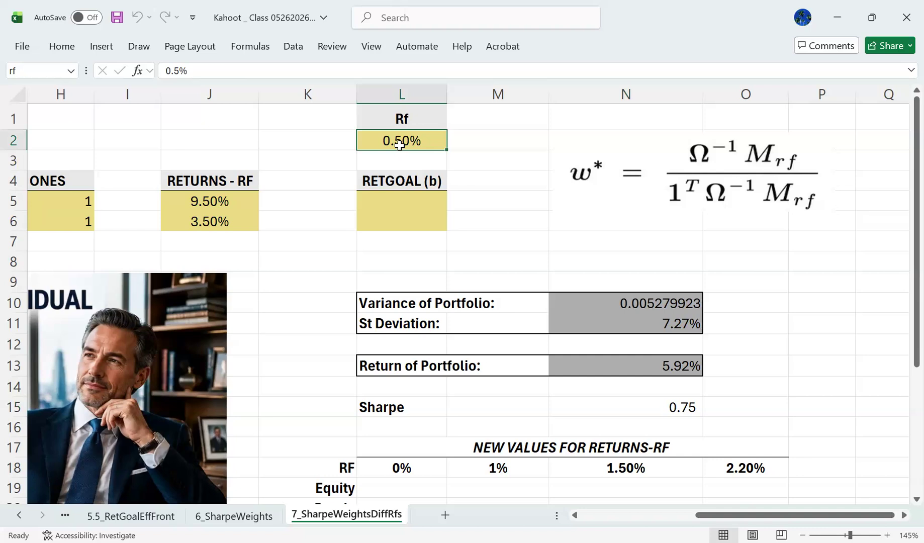
type("0")
key("Return")
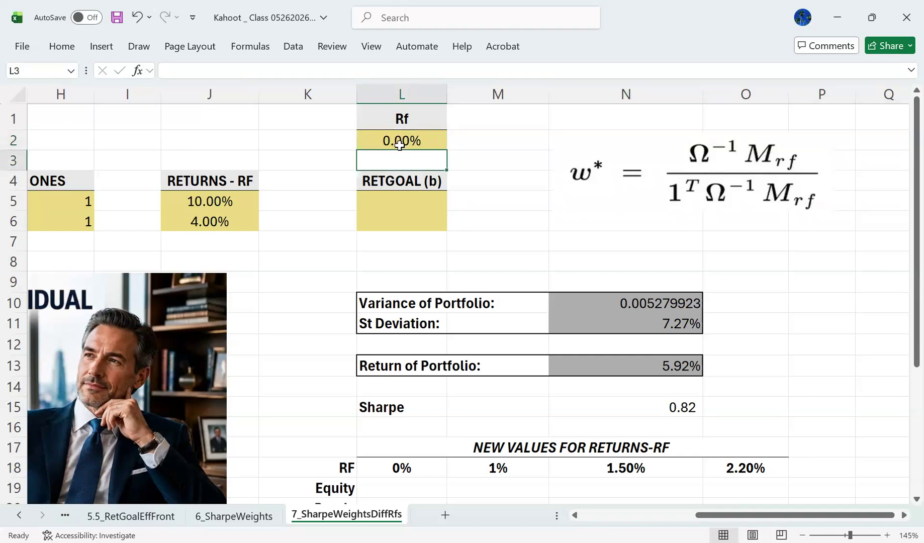
key("ctrl+z")
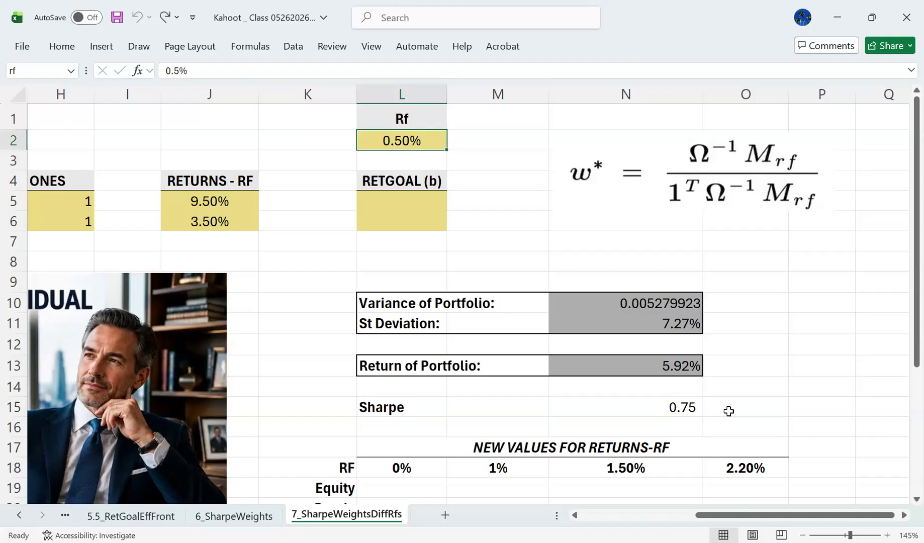
type("1%")
key("Return")
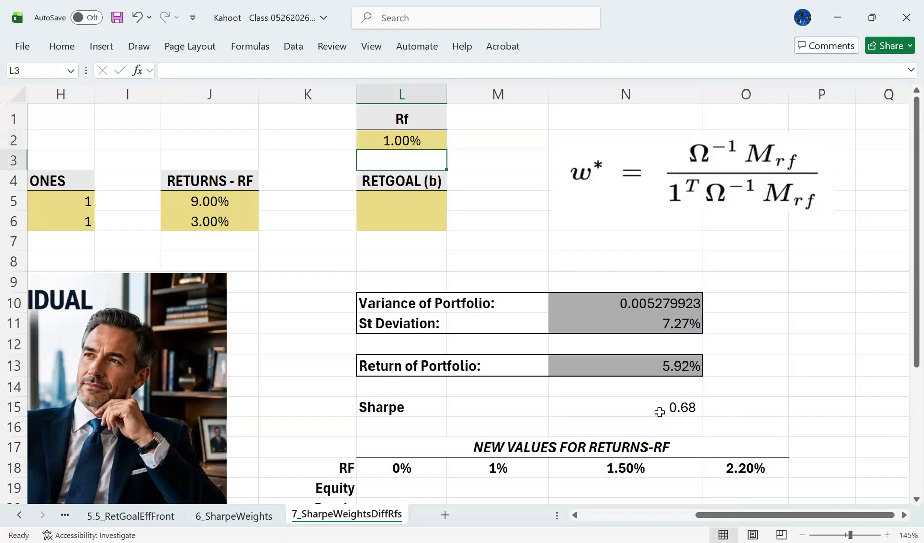
key("ctrl+z")
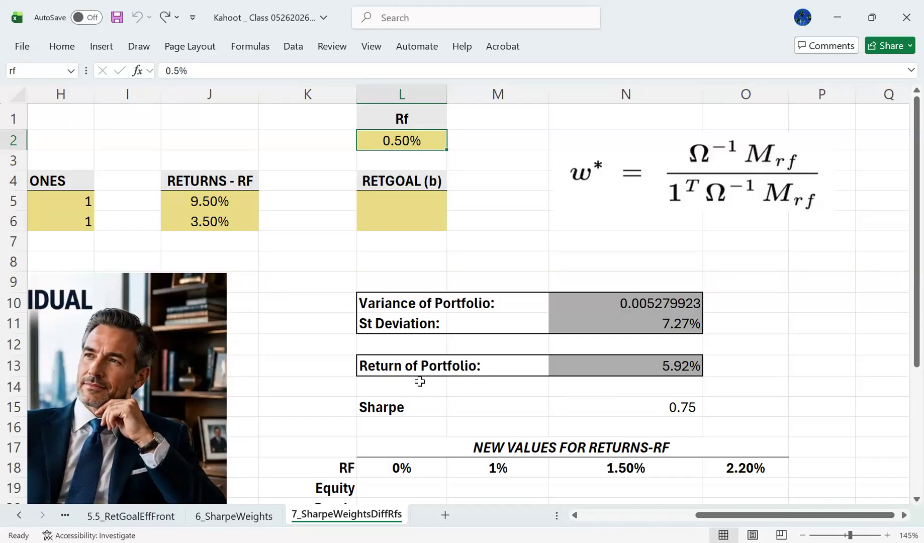
- Record the Solver weights as fixed values above the weights column: 32.05% in E1 and 67.95% in E2
left_click_drag(738, 515, 624, 516)
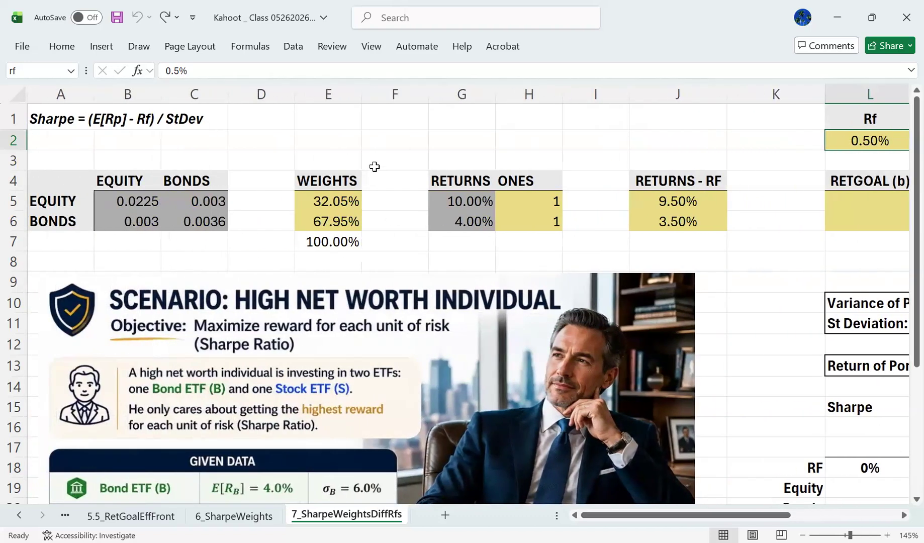
left_click(333, 120)
type("32.05%")
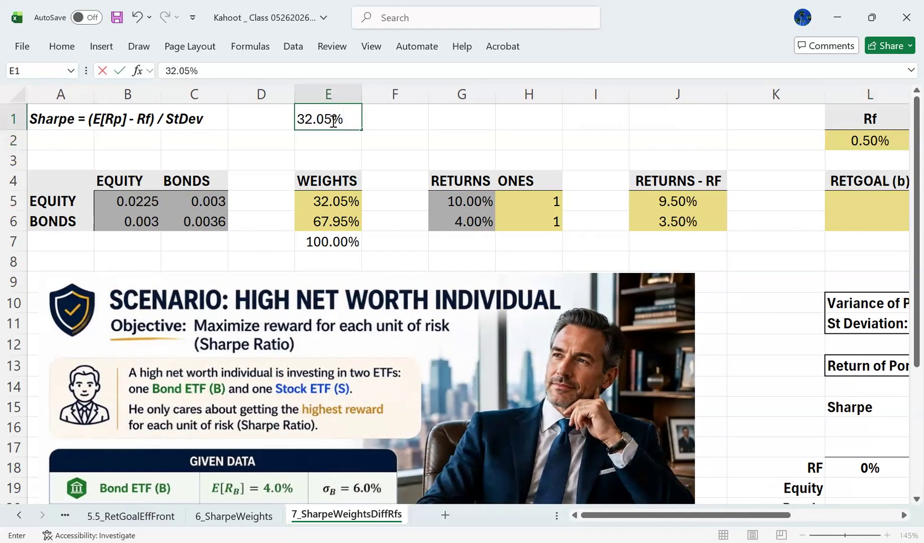
key("Return")
type("67.95%")
key("Tab")
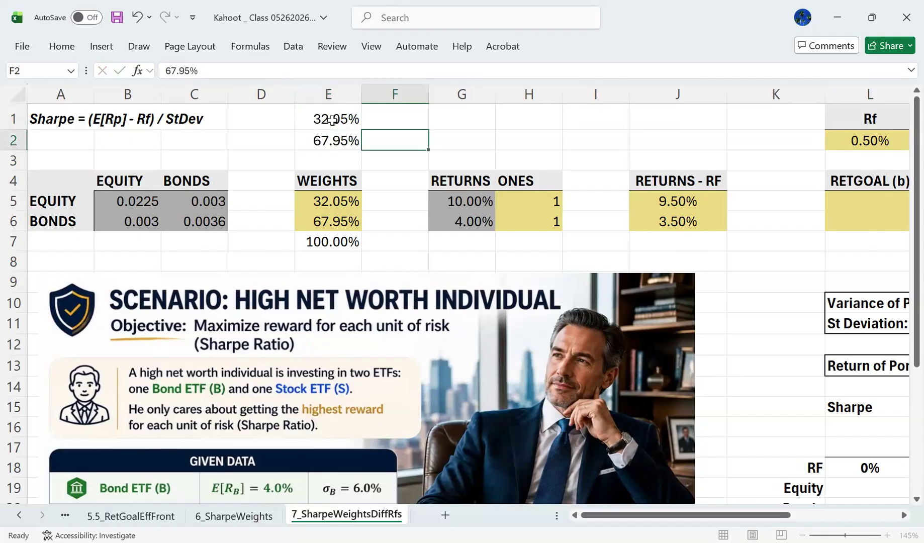
- Label the recorded weights by entering "Solver" in D1 and "Solutions" in D2
left_click(332, 120)
key("shift+Down")
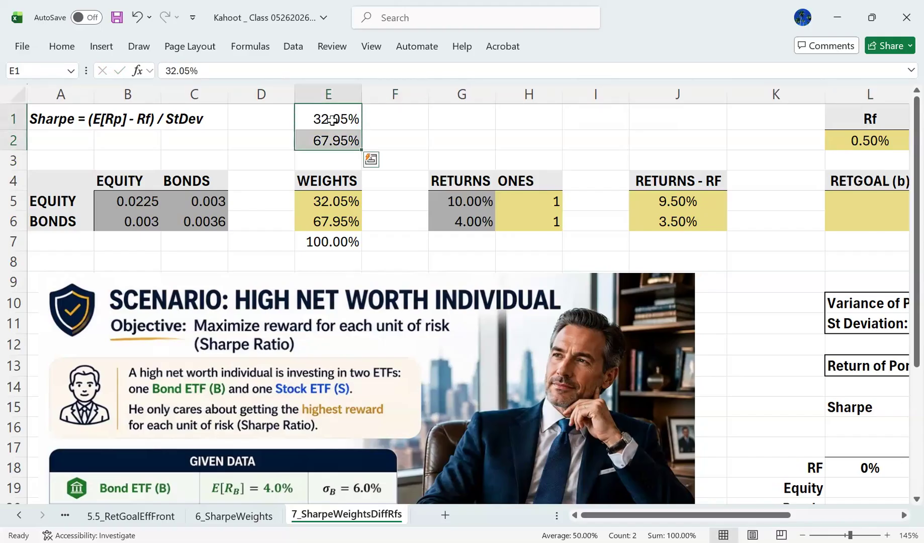
key("Left")
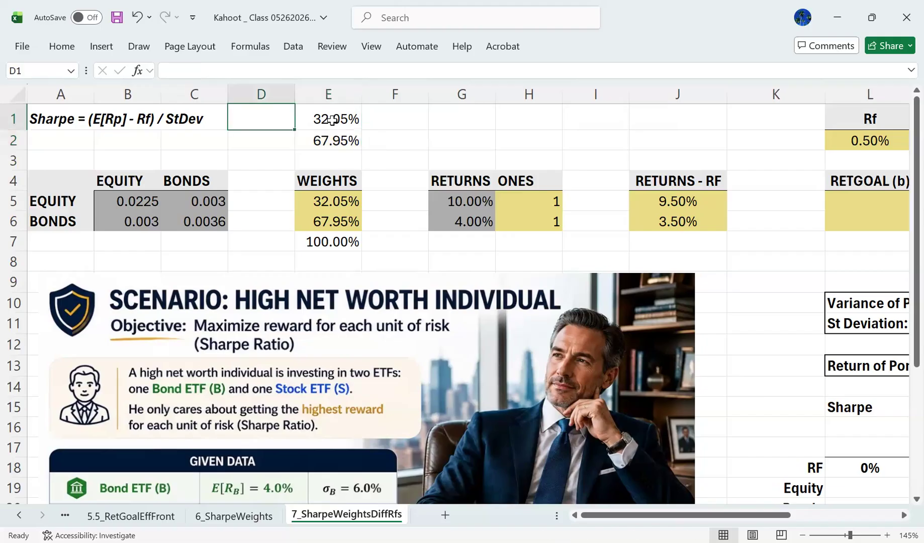
type("Solver")
key("Return")
type("Solutions")
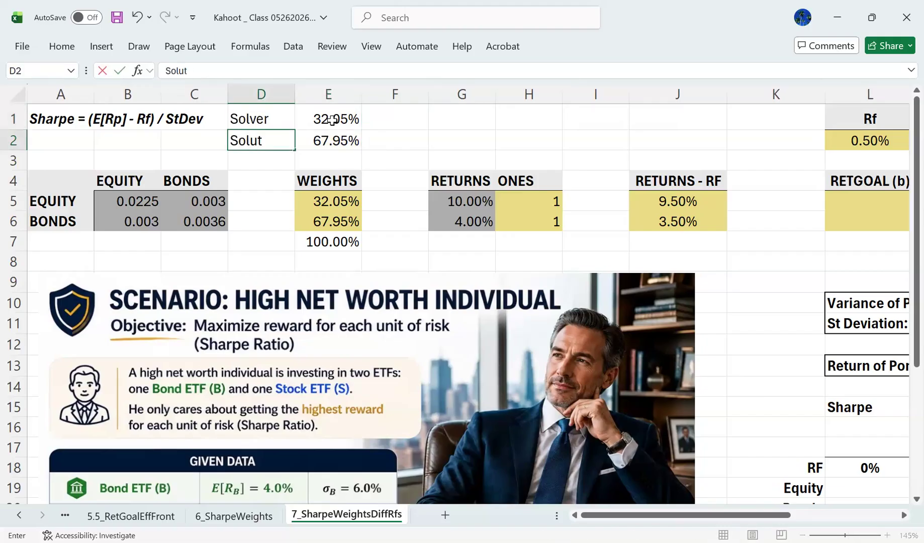
key("Return")
- Right-align the Solver Solutions labels in D1:D2
key("Up")
key("shift+Up")
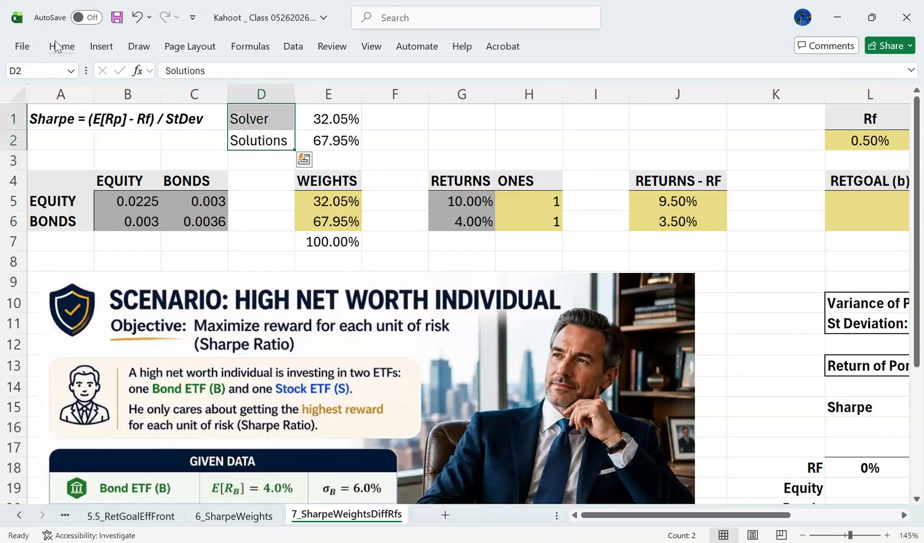
left_click(61, 46)
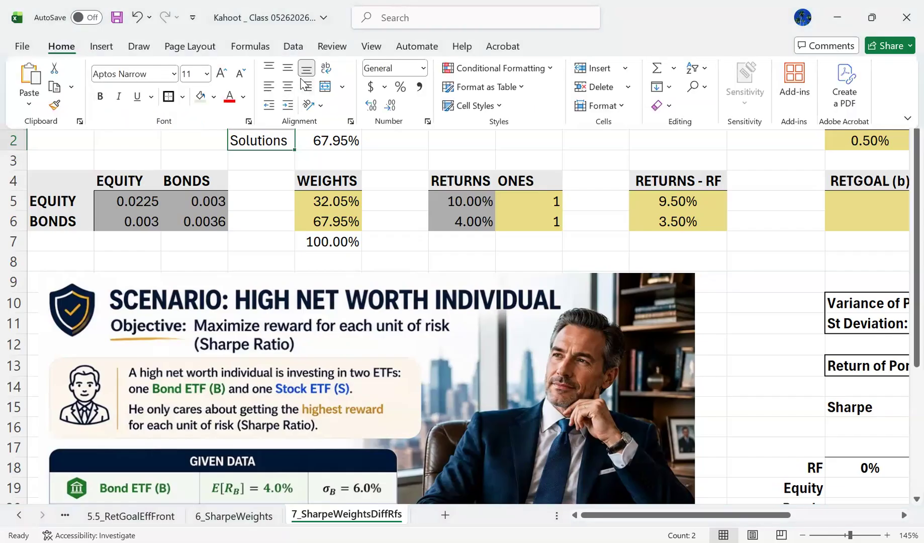
left_click(303, 83)
key("Return")
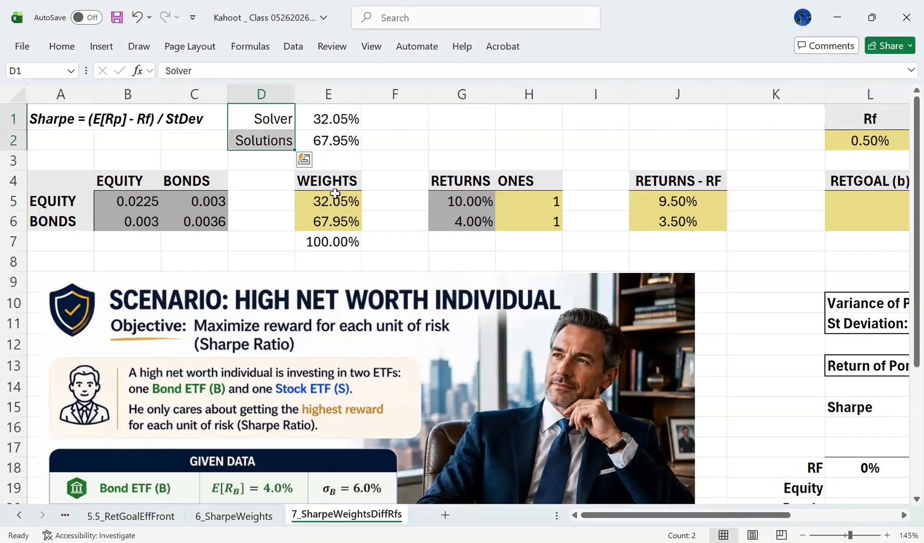
- Review the weights in E5:E6 and the matrix formula for the optimal weights w*
left_click_drag(330, 203, 334, 222)
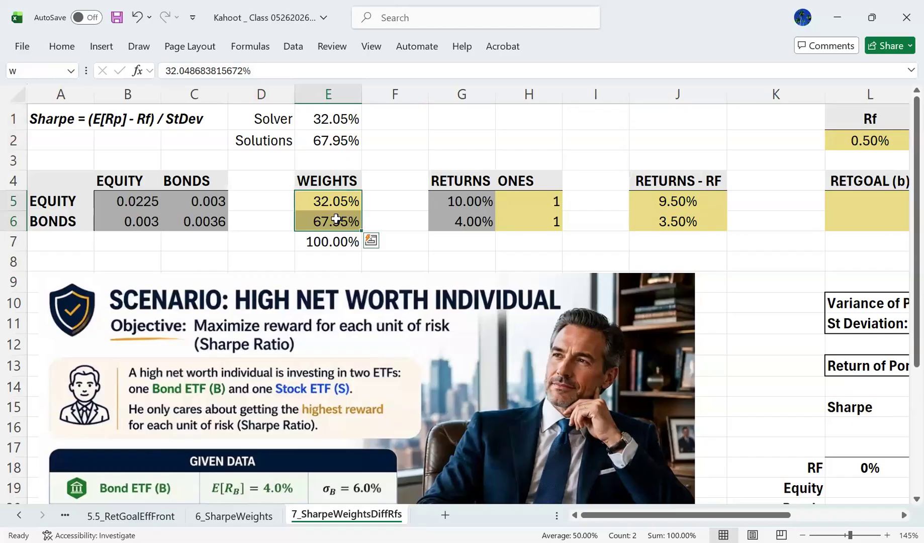
key("Right")
key("Right")
key("Right")
key("Right")
key("Right")
key("Right")
key("Right")
key("Right")
key("Right")
key("Right")
key("Right")
key("Right")
key("Right")
key("Right")
key("Right")
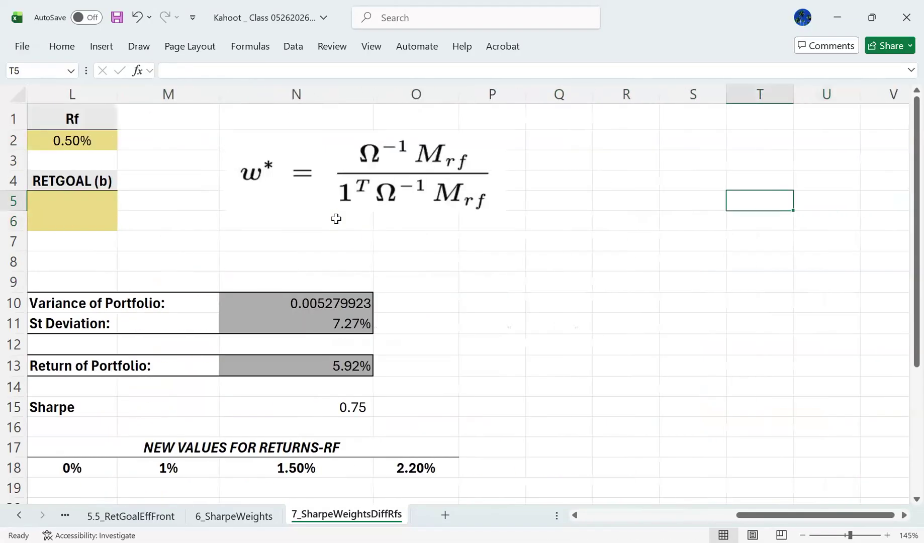
key("Left")
key("Left")
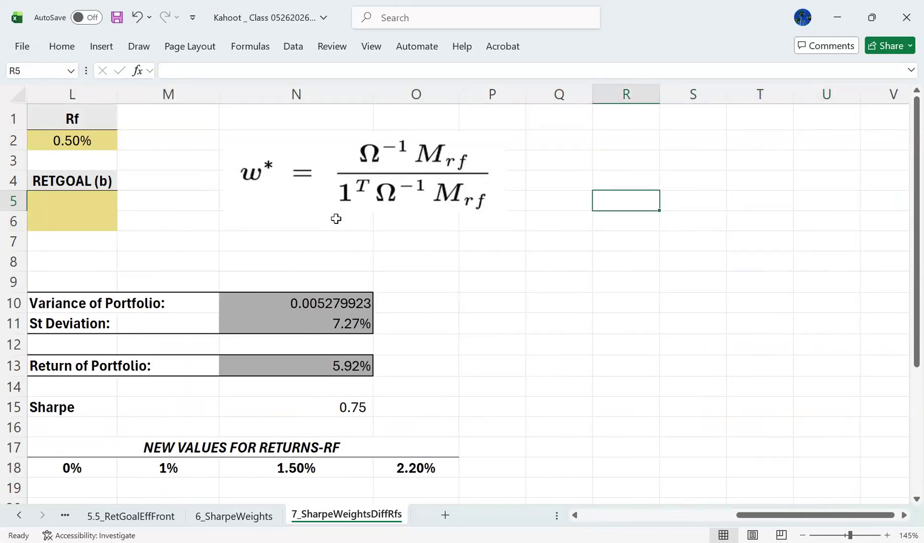
key("Left")
key("Left")
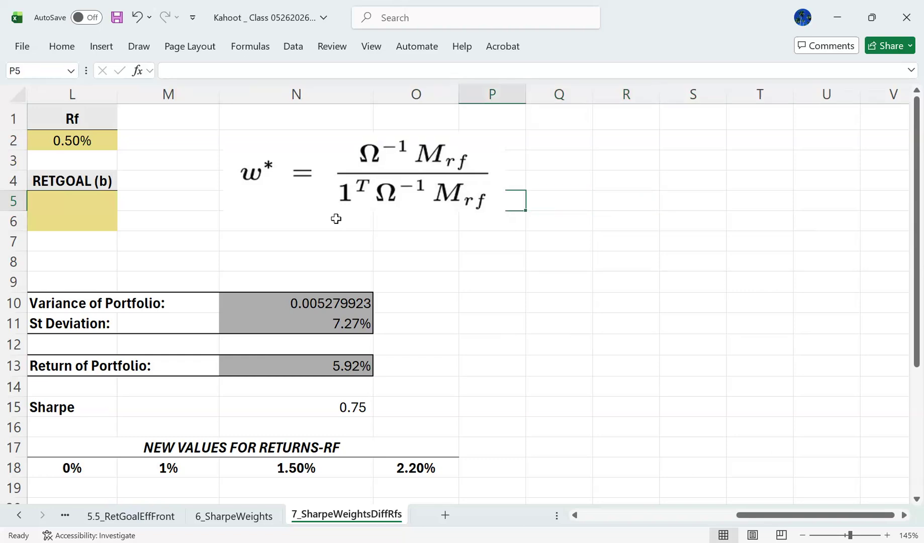
key("Up")
key("Up")
key("Right")
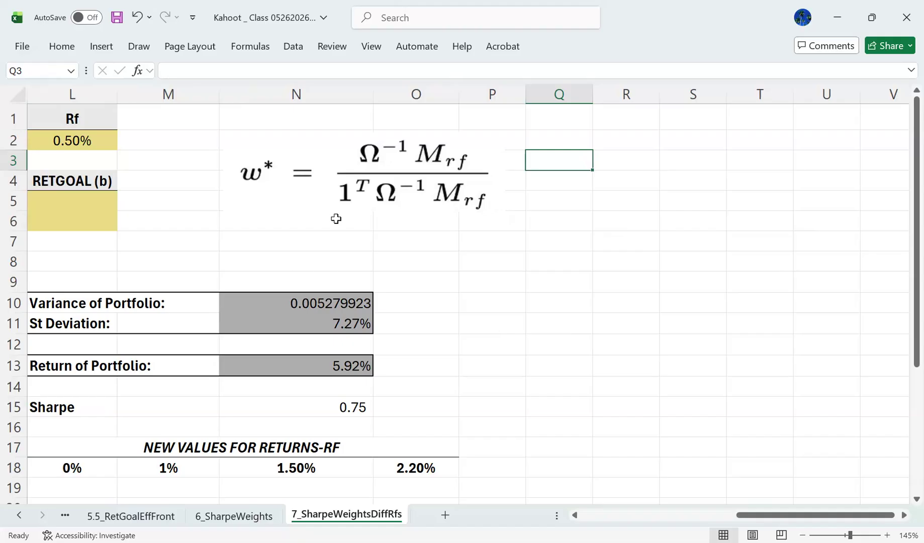
- Compute the numerator of the optimal weights formula in R3 with =MMULT(MINVERSE(cov),murf)
key("Left")
key("Left")
key("Right")
key("Right")
key("Right")
type("=")
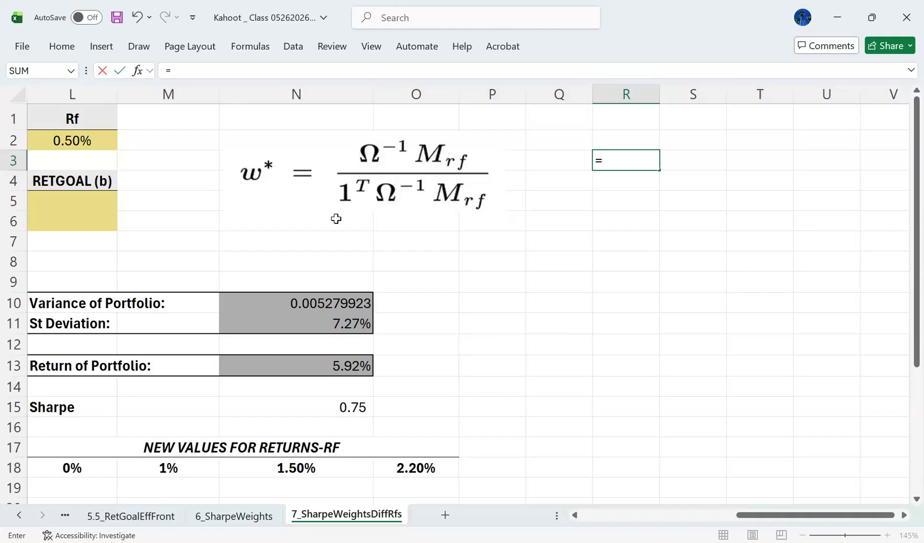
type("mmult(")
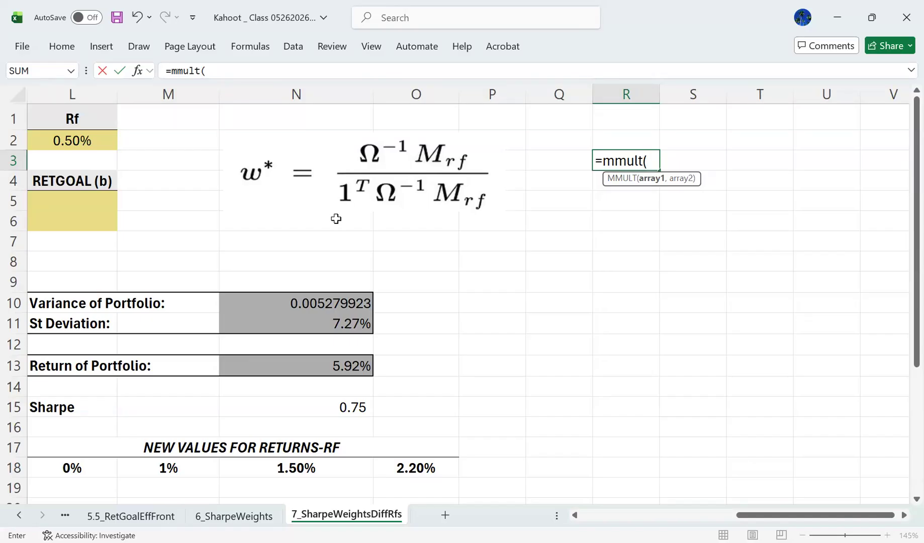
type("minverse(")
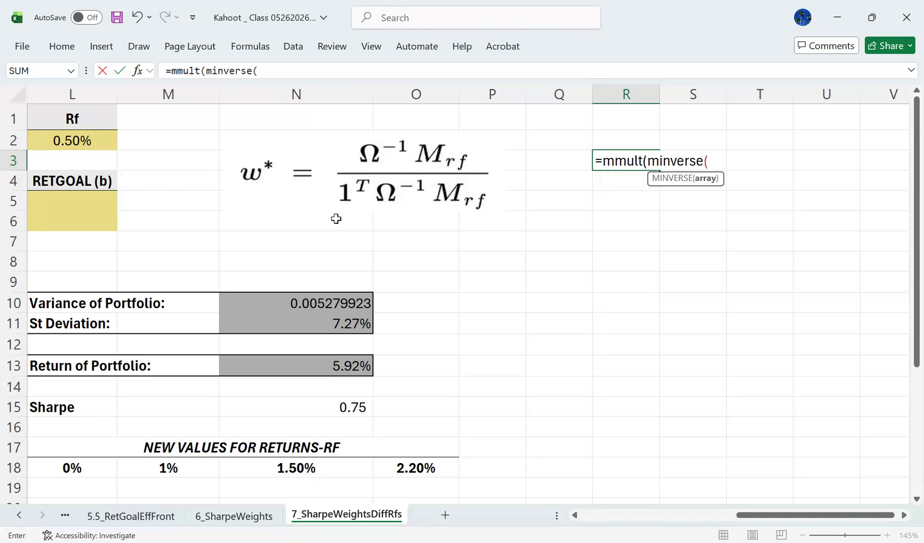
type("cov),")
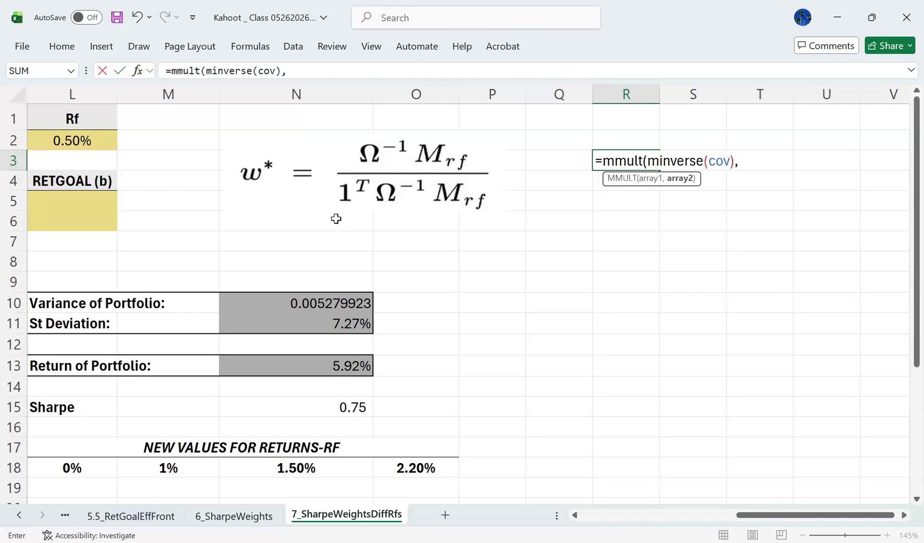
type("murf)")
left_click_drag(831, 515, 755, 505)
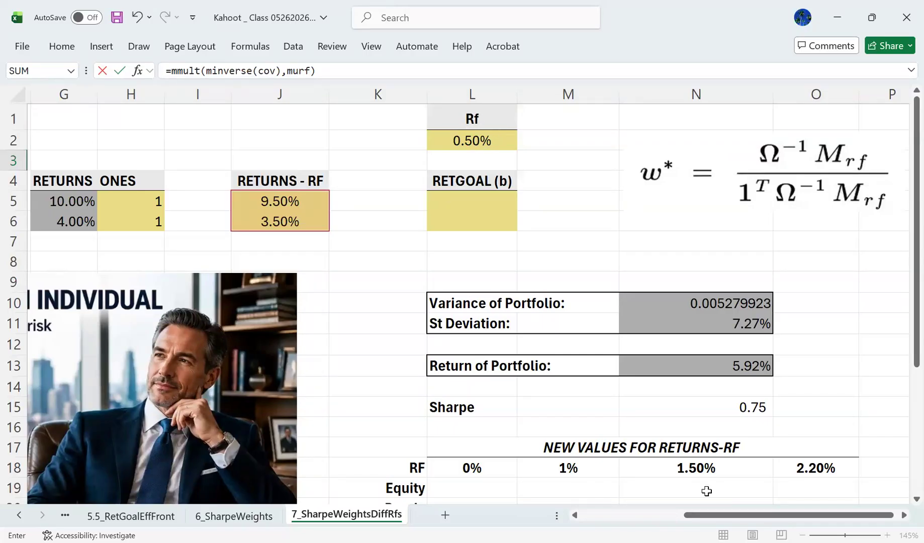
left_click_drag(709, 515, 714, 515)
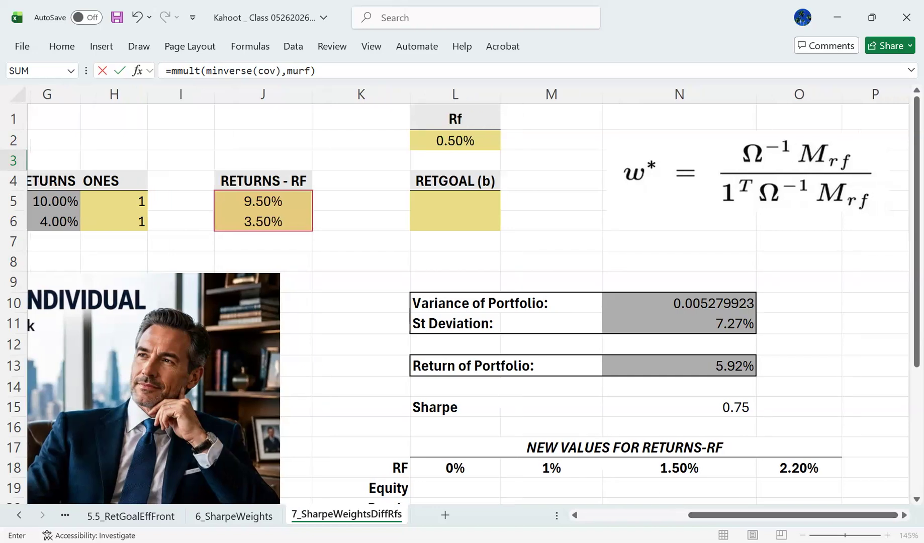
left_click_drag(903, 518, 903, 518)
left_click(359, 76)
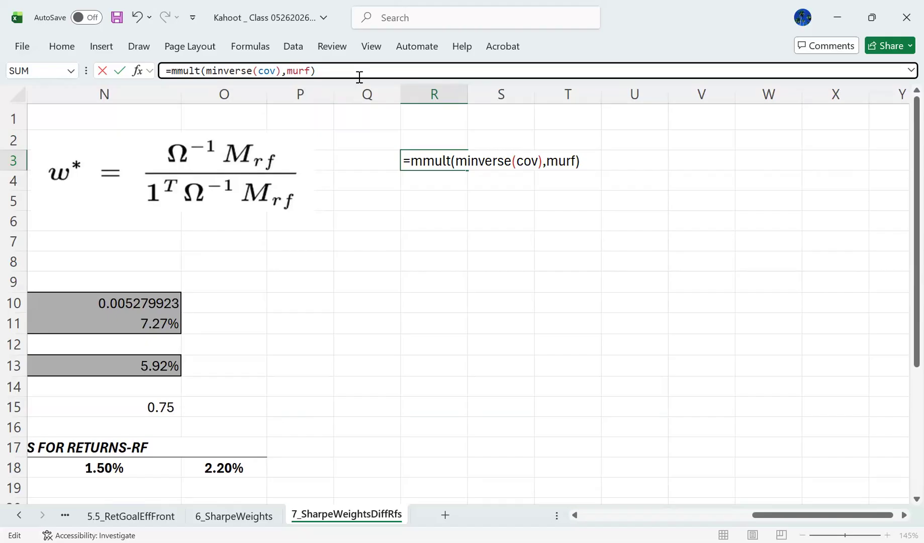
key("Return")
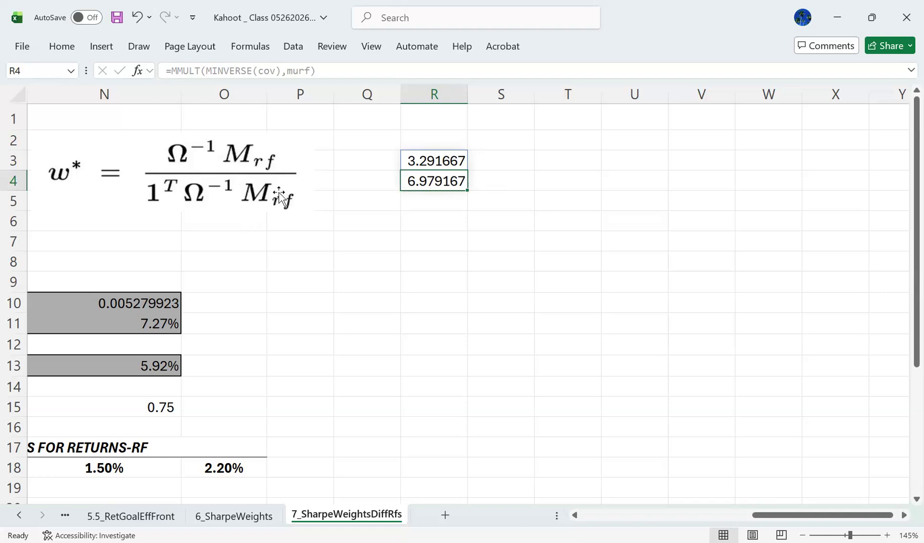
left_click(438, 200)
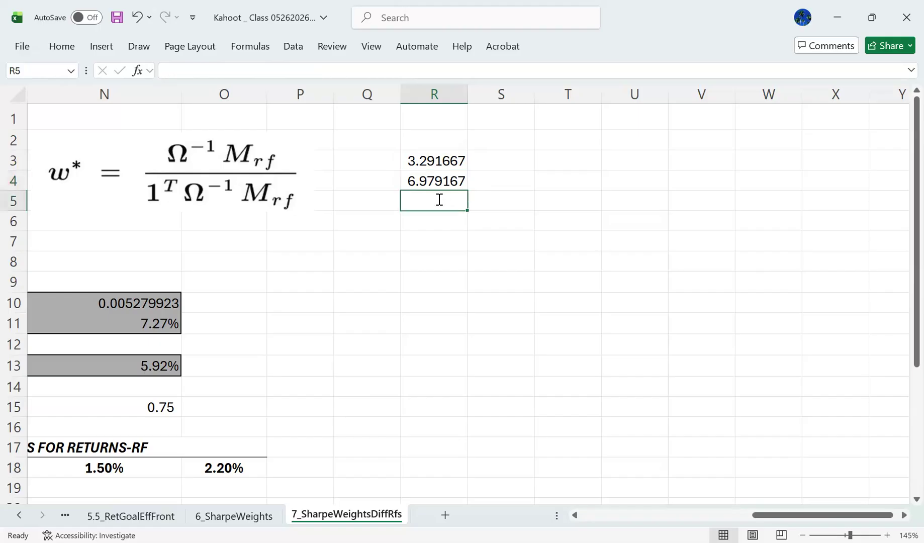
- Sum the two numerator values in R5 with =SUM(R3#)
type("=")
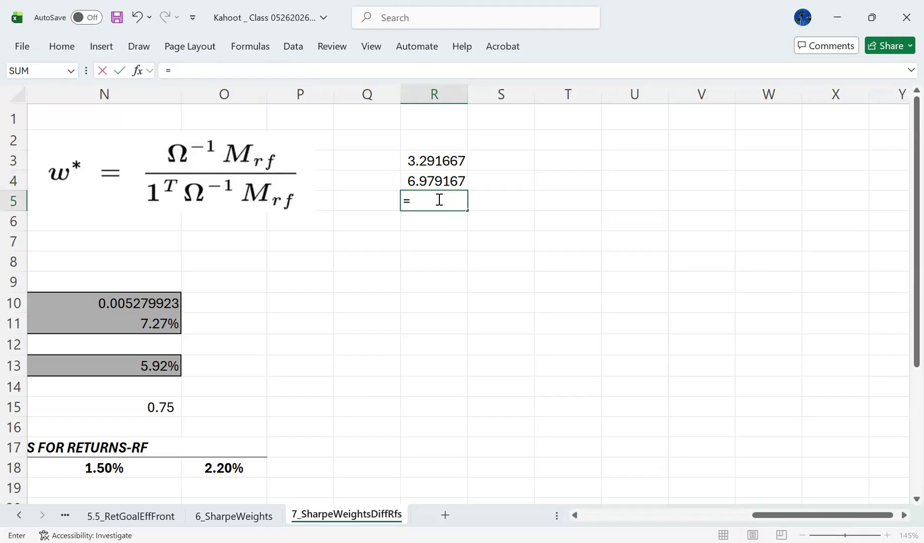
type("sum(")
key("Up")
key("shift+Up")
key("Return")
key("Return")
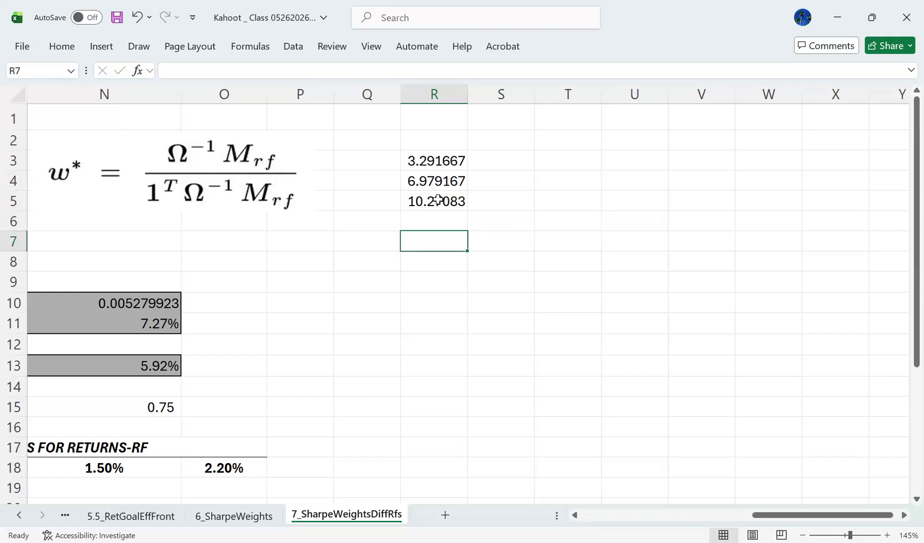
- Compute the denominator in matrix form in R7 with =MMULT(MMULT(TRANSPOSE(ones),MINVERSE(cov)),murf)
type("=")
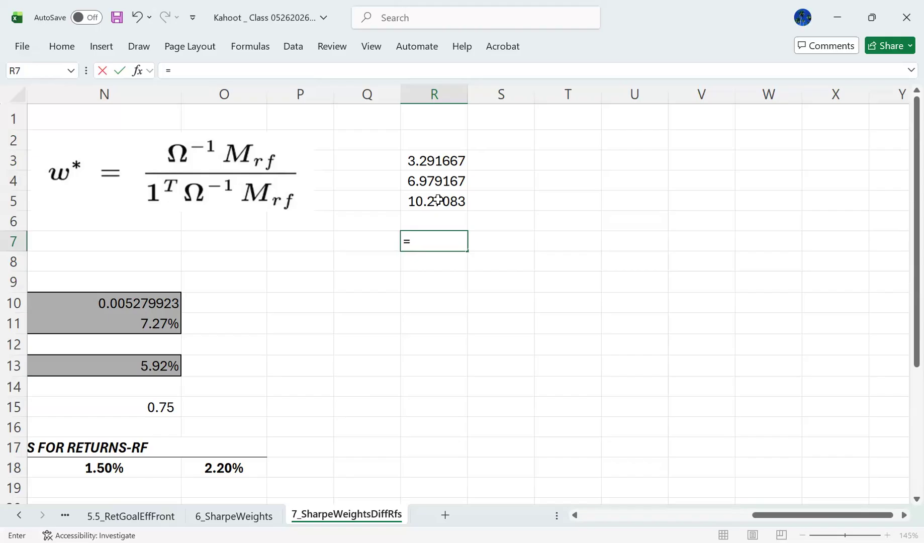
type("mmult(mmult(transpose(ones),")
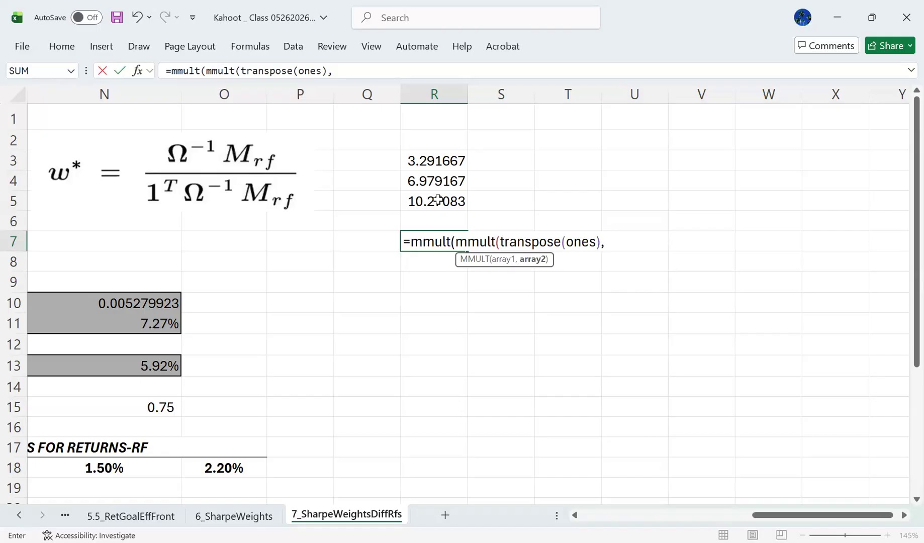
type("minverse(cov)),m")
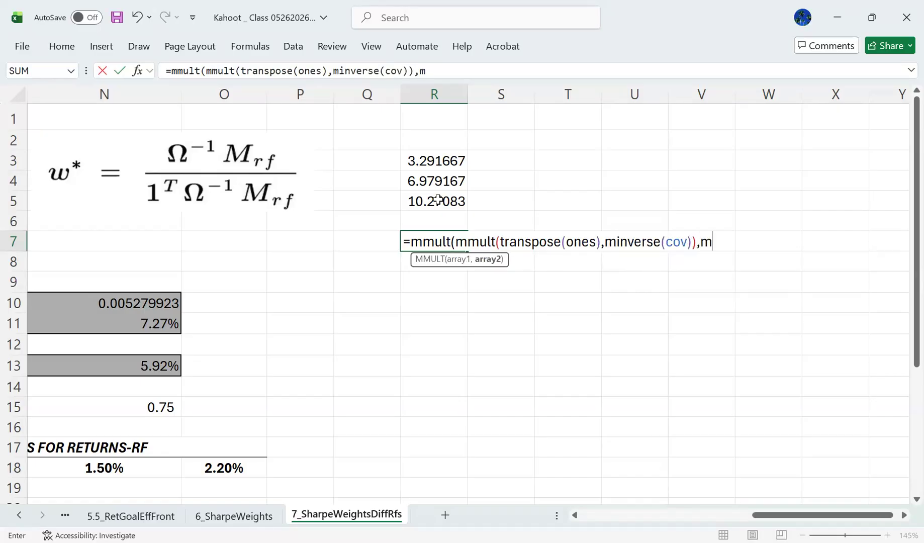
type("urf)")
key("Return")
key("Up")
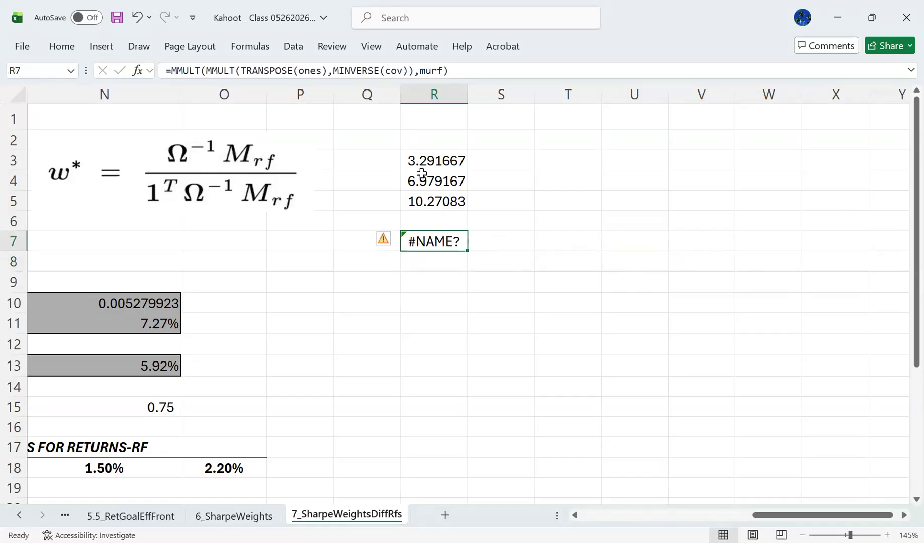
- Inspect the "ones" reference inside the R7 denominator formula
left_click(466, 64)
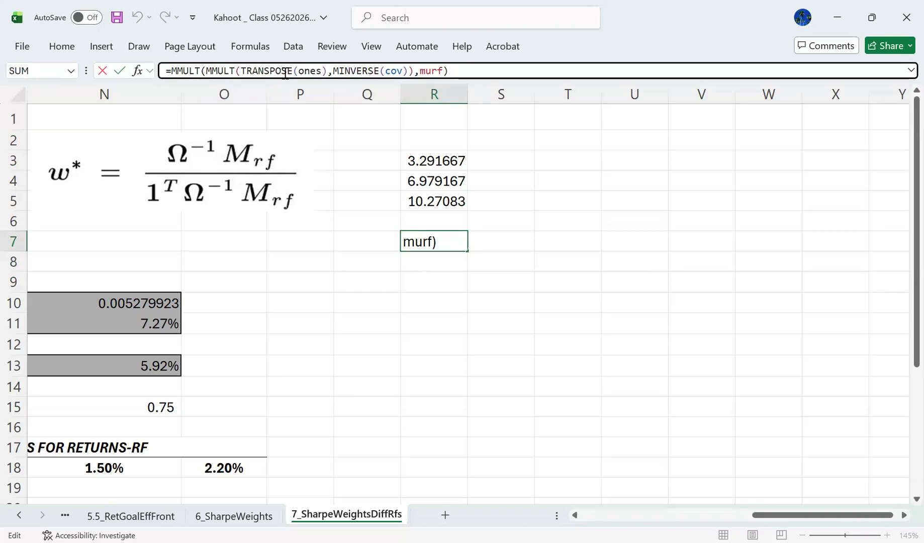
left_click(307, 71)
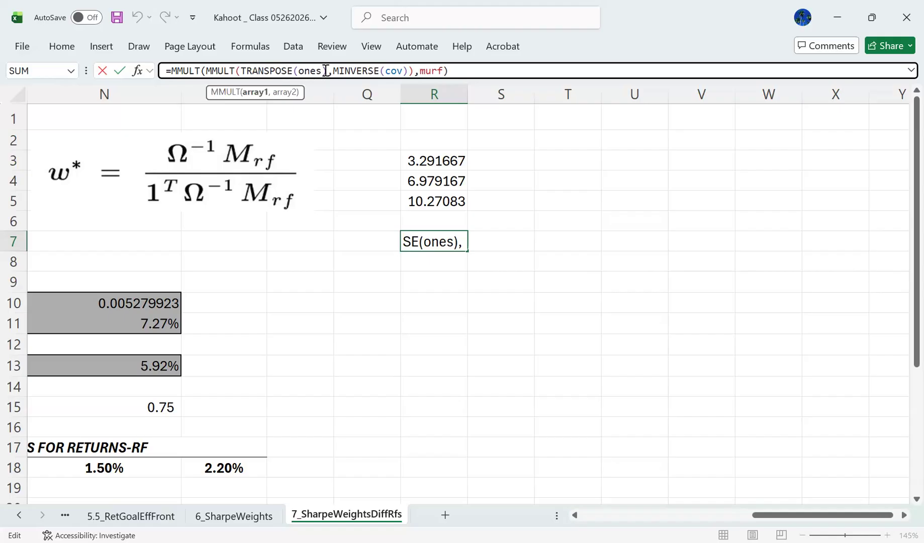
key("Left")
key("Left")
key("Left")
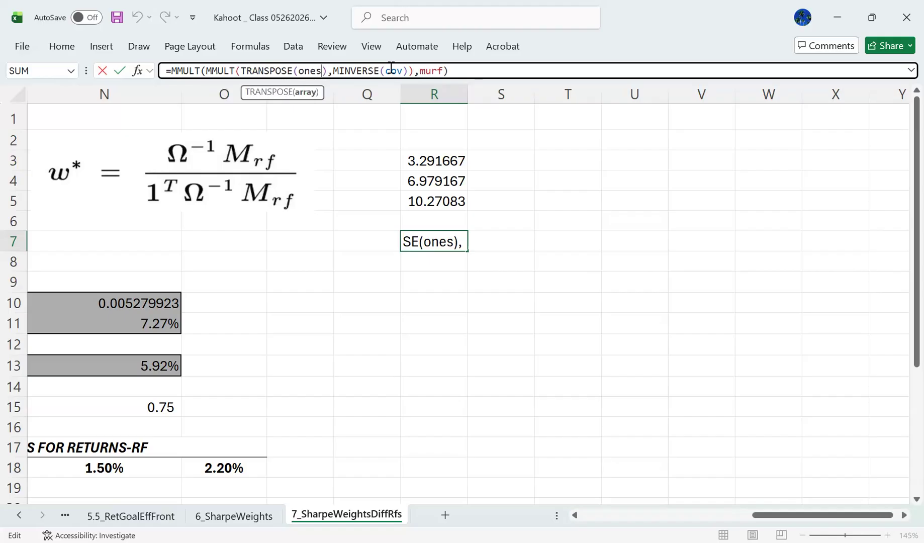
key("ctrl+Return")
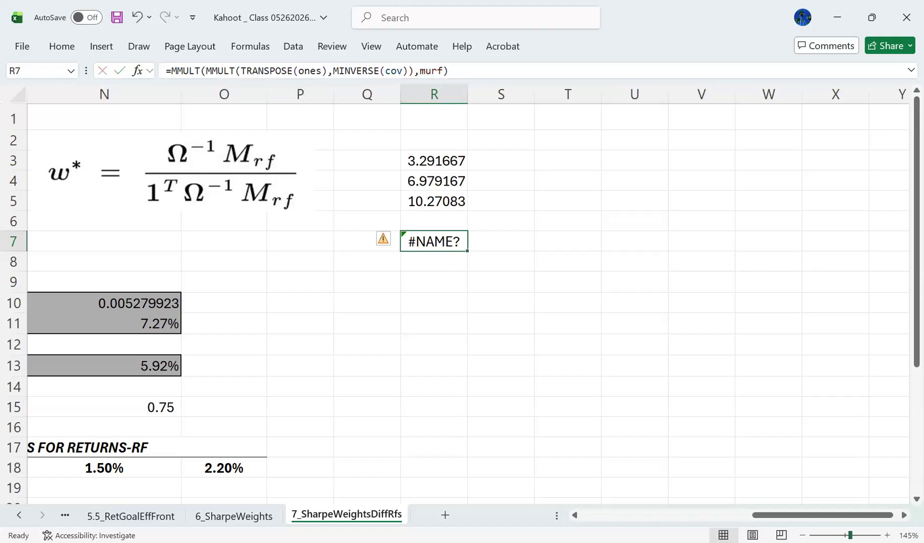
- Define the name "ones" for the ONES vector in H5:H6
left_click_drag(817, 517, 669, 517)
left_click_drag(430, 195, 431, 224)
left_click(23, 68)
type("I5")
key("Return")
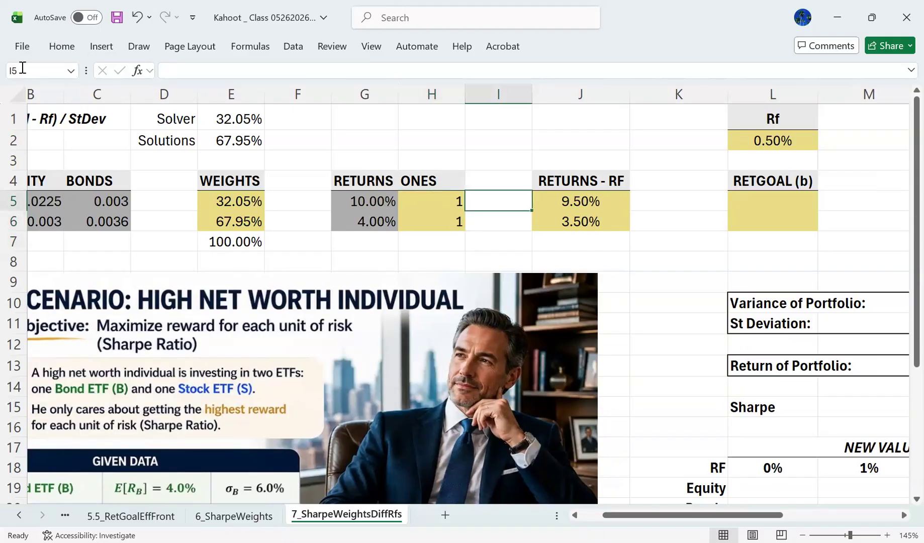
- Review the matrix denominator formula in R7 against the w* formula
key("Right")
key("Right")
key("Right")
key("Right")
key("Right")
key("Right")
key("Right")
key("Right")
key("Right")
key("Right")
key("Right")
key("Right")
key("Right")
key("Right")
key("Right")
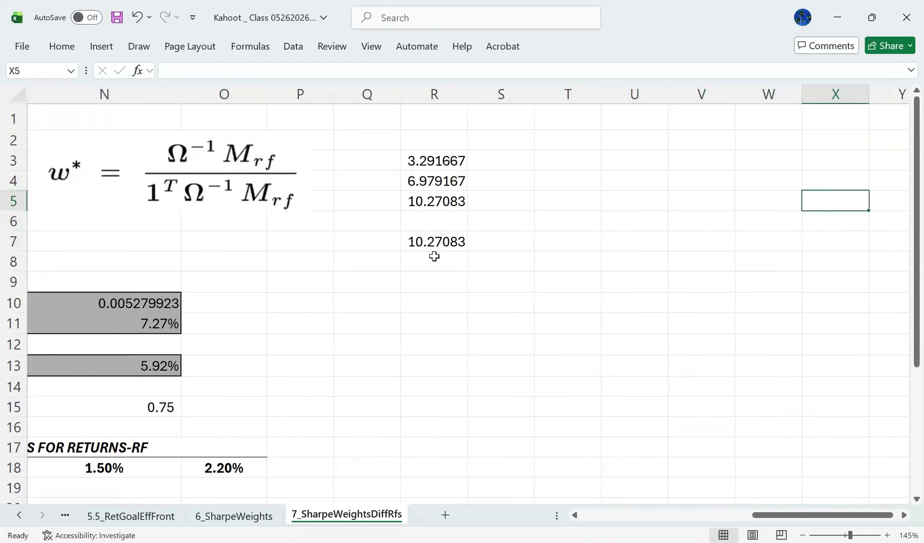
left_click(433, 245)
left_click(310, 70)
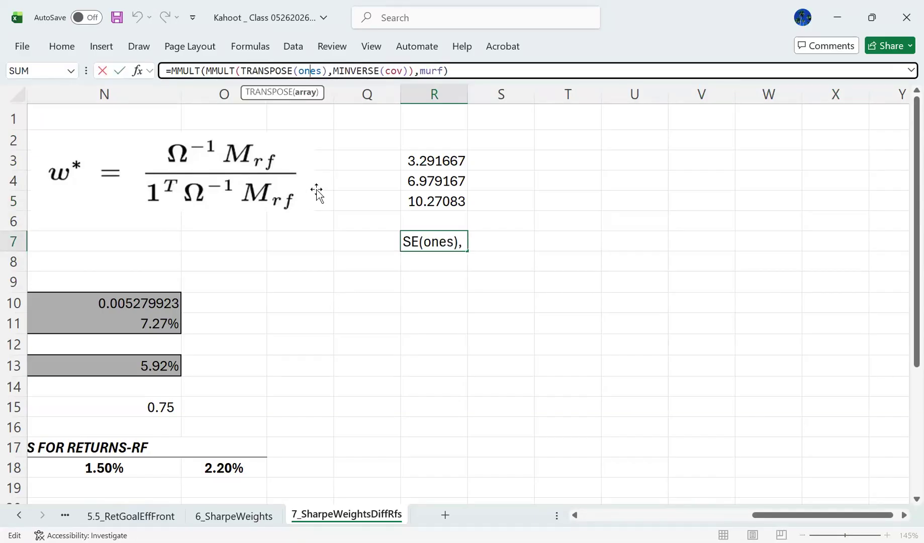
key("Escape")
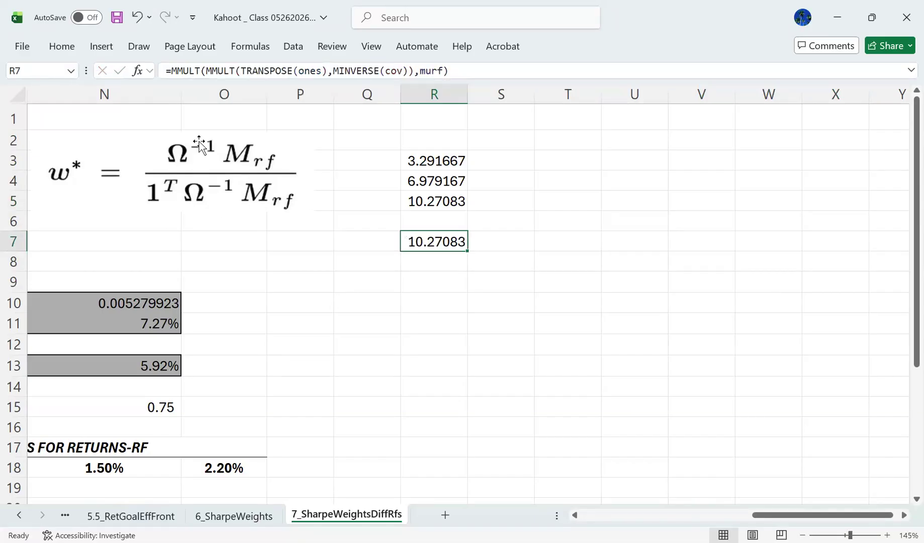
- Review the sum formula in R5 and the numerator formula in R3
left_click(431, 201)
left_click(279, 71)
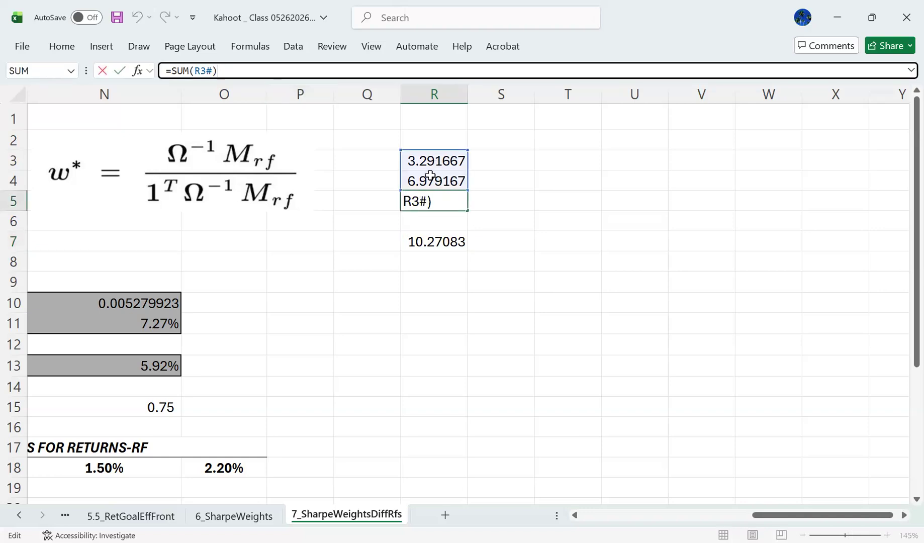
key("Escape")
left_click(423, 160)
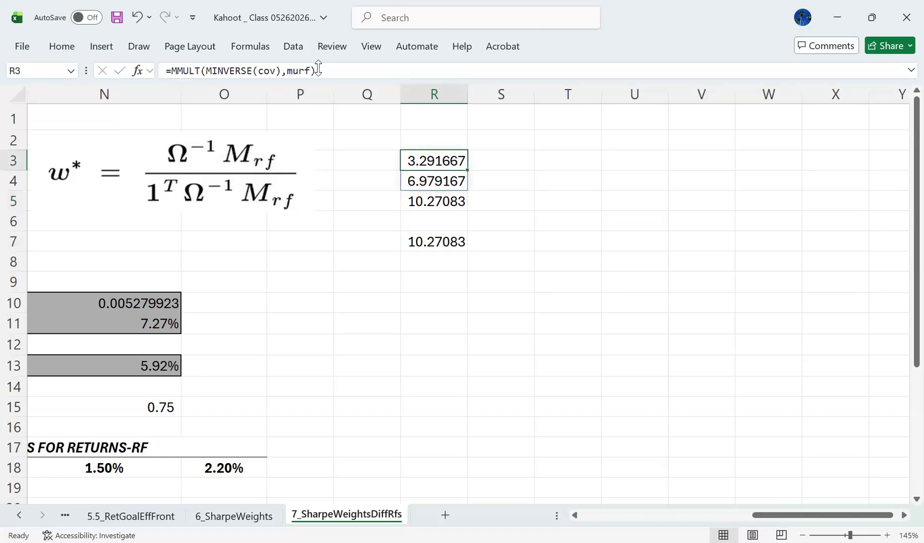
left_click(318, 70)
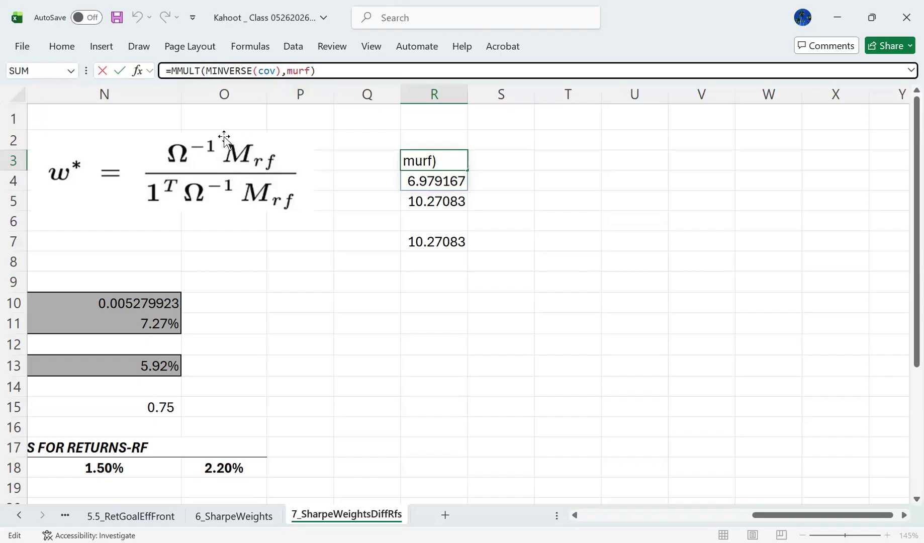
key("Escape")
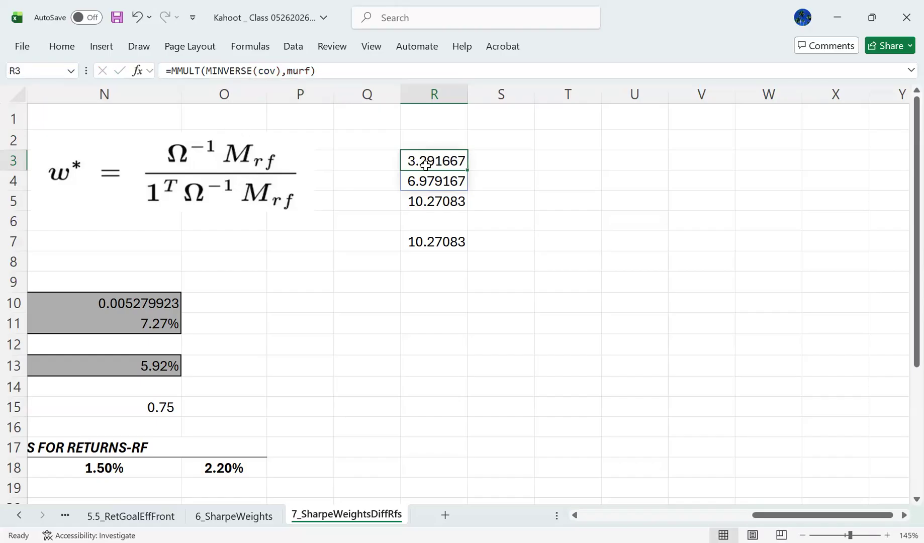
- Delete the matrix denominator formula from R7
left_click(435, 242)
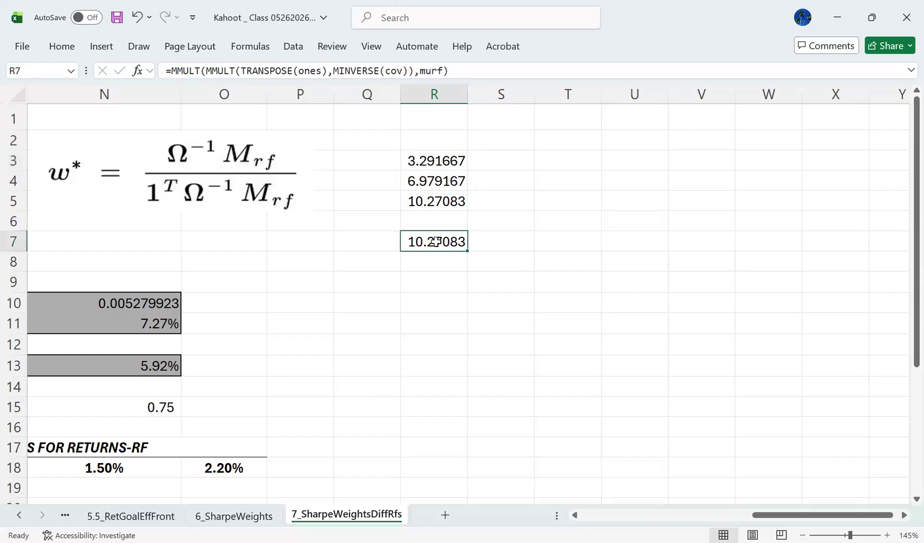
key("Delete")
key("Up")
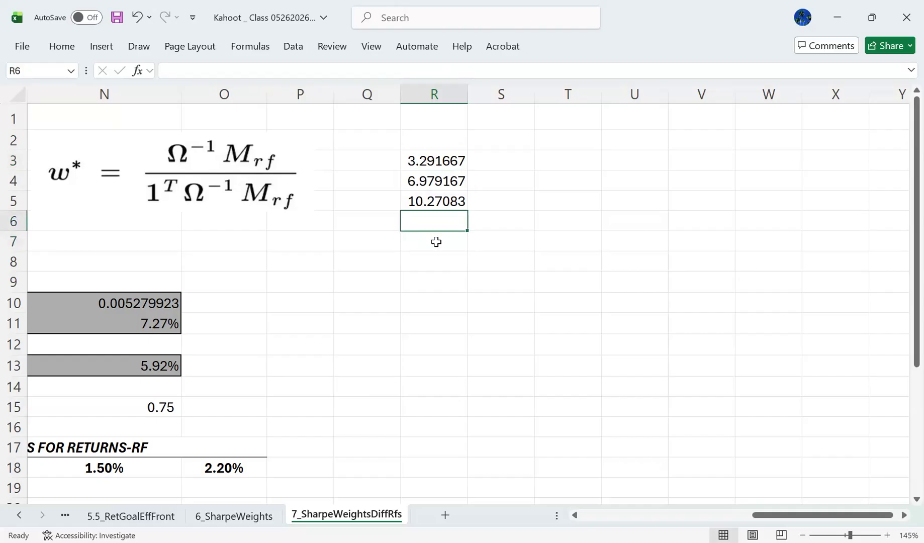
key("Up")
- Try the weights as separate formulas in S3 and S4, dividing R3 and R4 by R5, and clear both cells
left_click(504, 166)
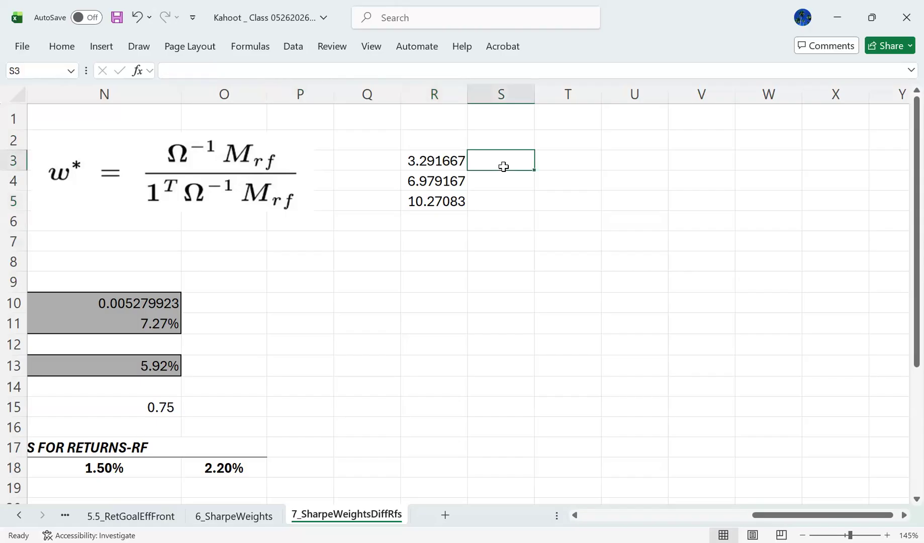
type("=R3/")
key("Down")
key("Down")
key("Left")
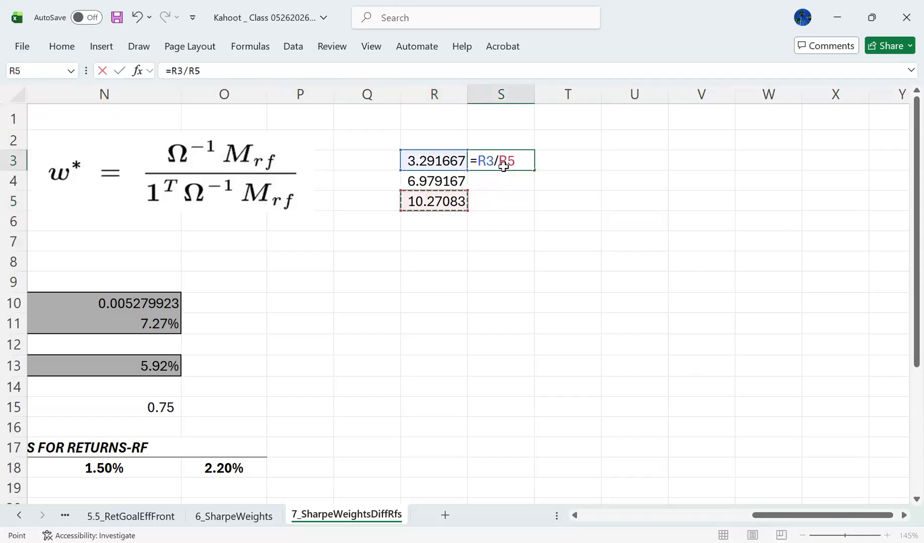
key("Return")
type("=")
key("Left")
type("/")
key("Left")
key("Down")
key("Return")
key("Up")
key("Up")
key("shift+Down")
key("Delete")
- Compute both optimal weights in S3 with =R3:R4/R5 and compare them with the Solver weights
type("=")
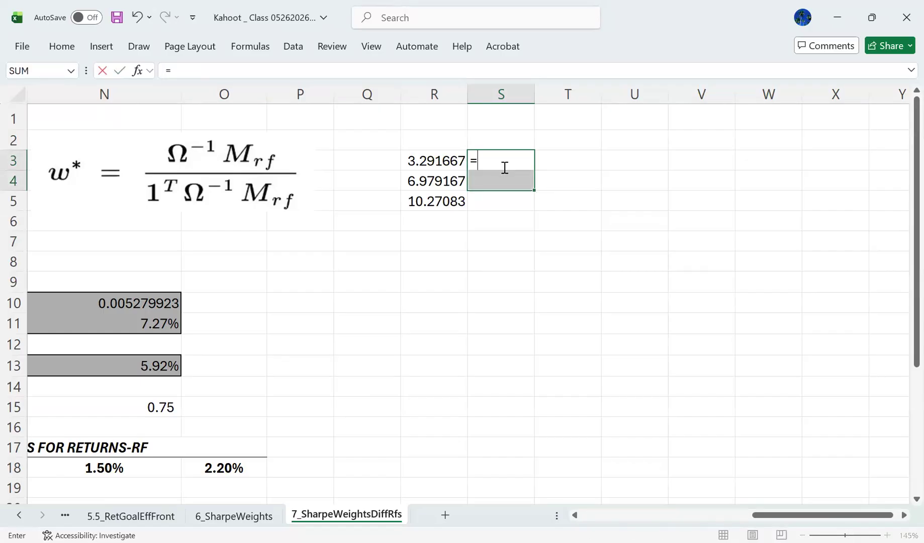
key("Left")
key("shift+Down")
type("/")
key("Down")
key("Down")
key("Left")
key("Return")
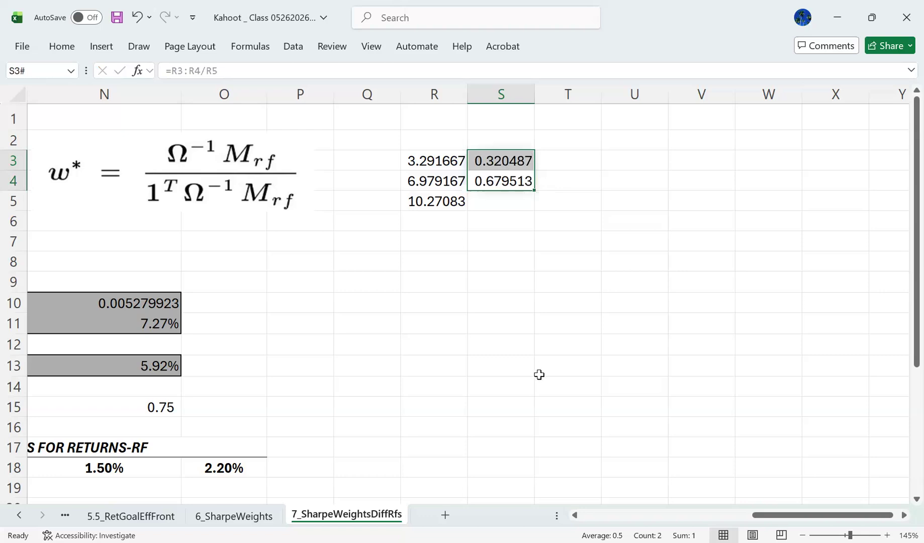
left_click_drag(797, 516, 559, 469)
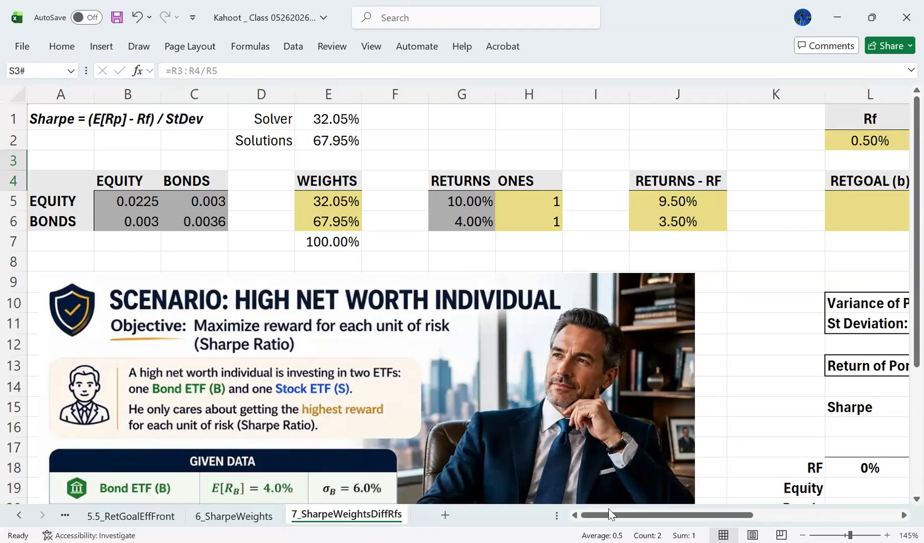
left_click_drag(609, 508, 753, 509)
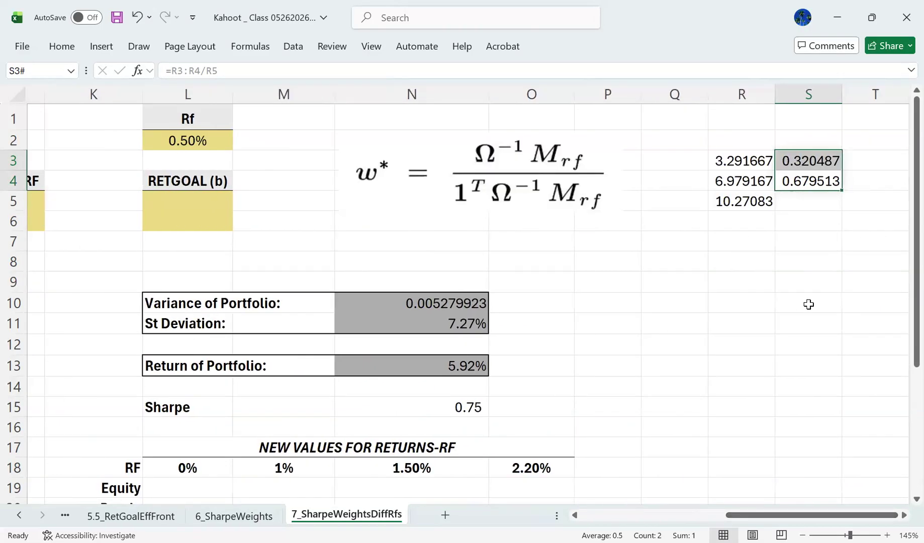
- Fill the numerator cells R3:R4 with light green
left_click_drag(728, 156, 727, 183)
left_click(58, 46)
left_click(200, 98)
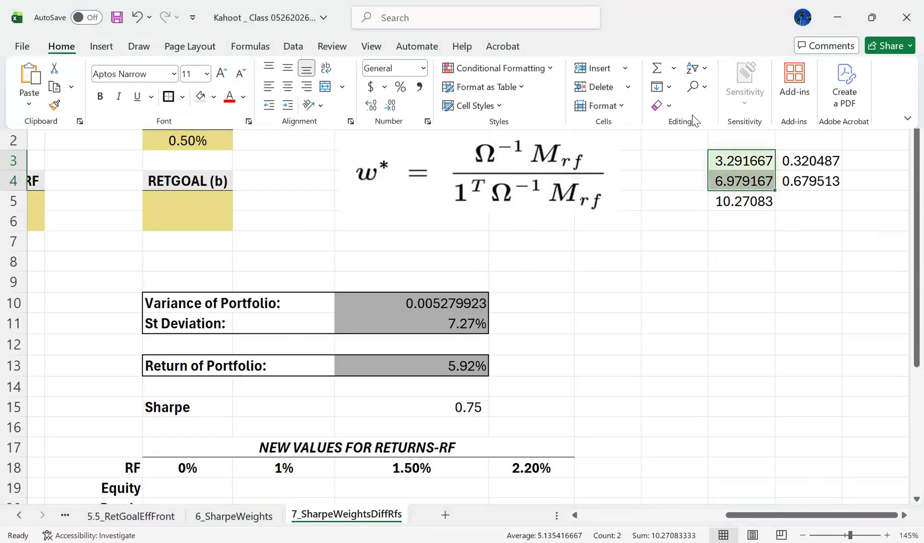
- Label the numerator "Numer" in Q3, merge Q3:Q4, and make the label centered both ways and bold
left_click(703, 160)
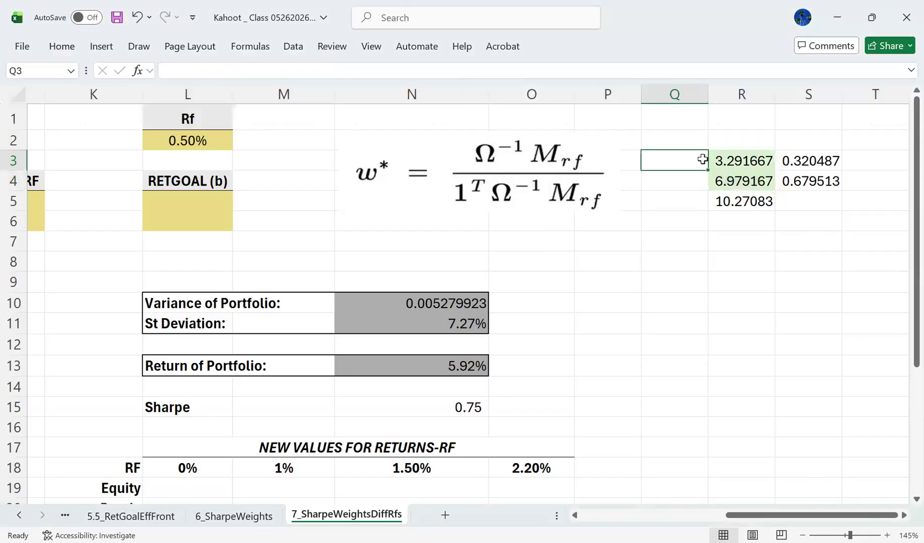
type("Numer")
left_click_drag(702, 159, 702, 182)
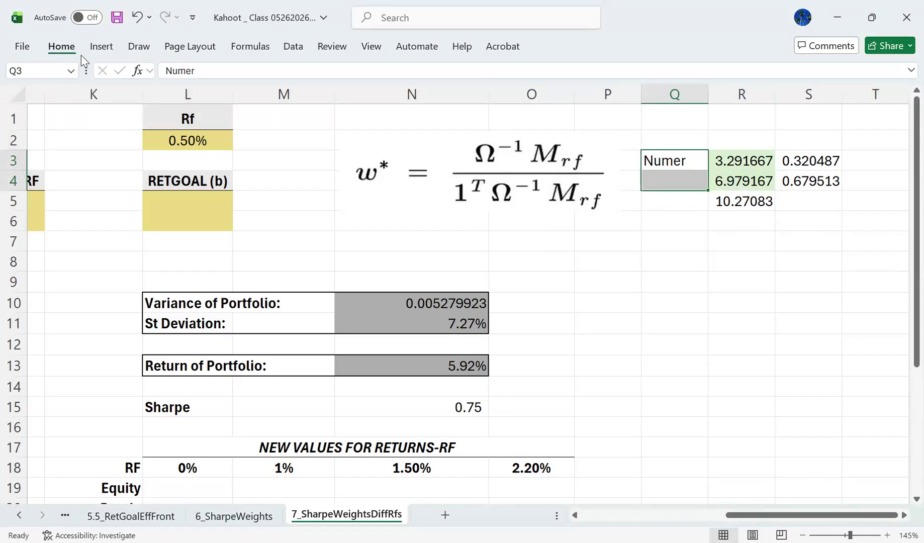
left_click(62, 45)
left_click(289, 87)
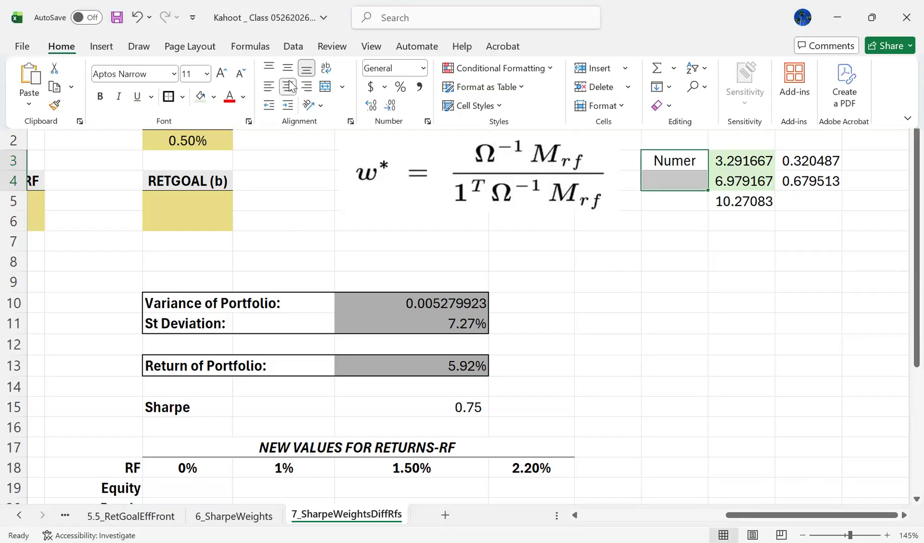
left_click(326, 86)
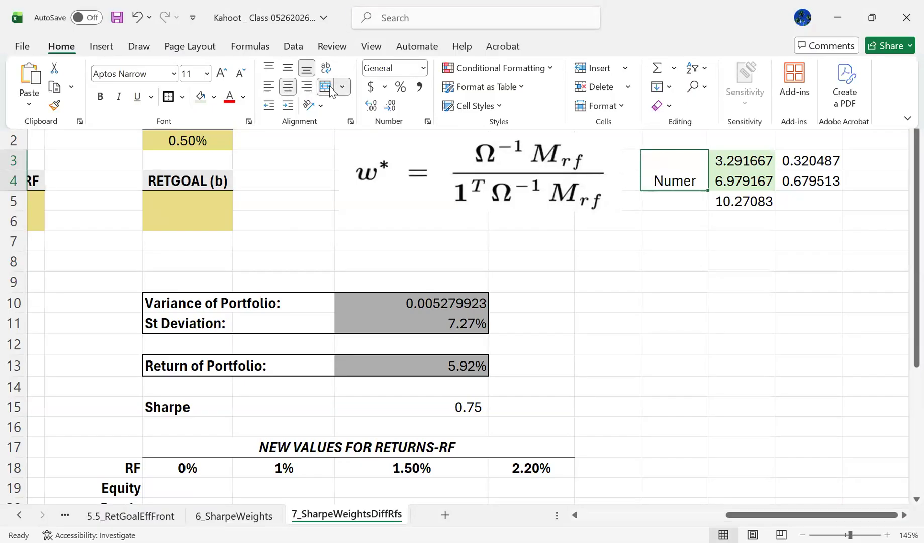
left_click(289, 68)
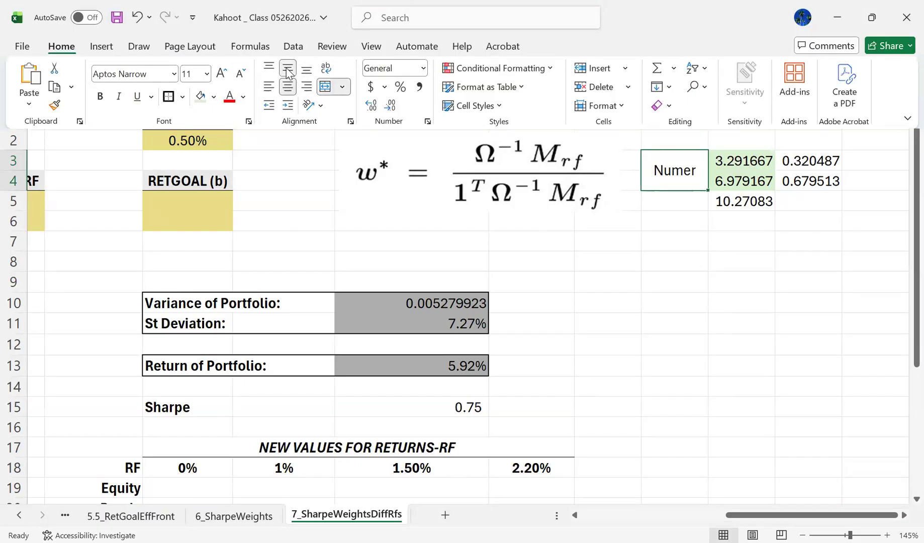
key("ctrl+b")
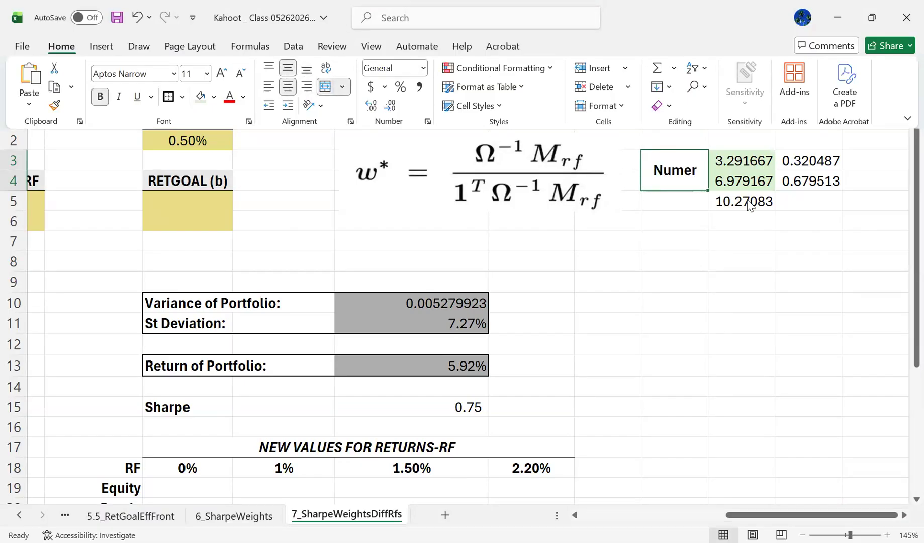
- Label the denominator "Denom" in Q5:Q6, copying the merged, centered, bold formatting of the Numer label
left_click(706, 203)
type("Denom")
key("Return")
key("Up")
key("Up")
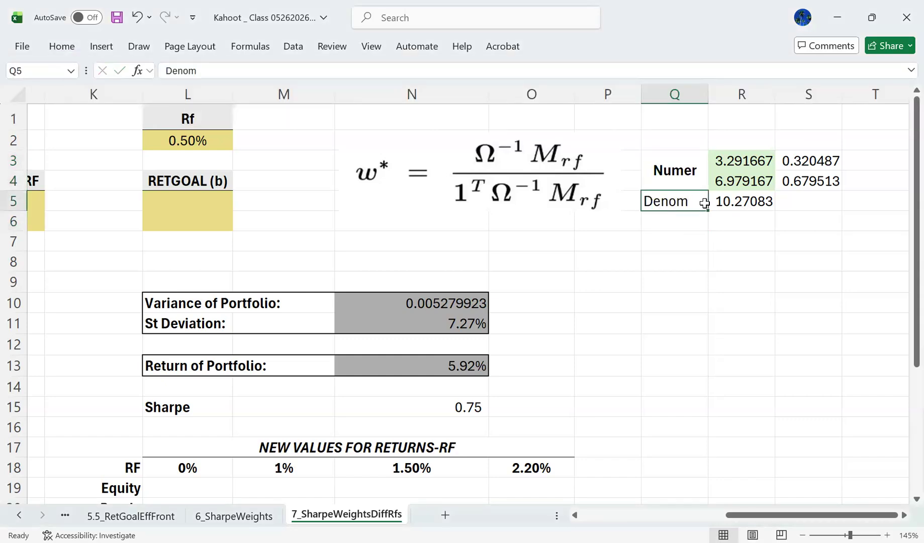
key("ctrl+c")
left_click(705, 203)
key("ctrl+v")
key("Right")
key("Left")
type("Denom")
key("Return")
key("Right")
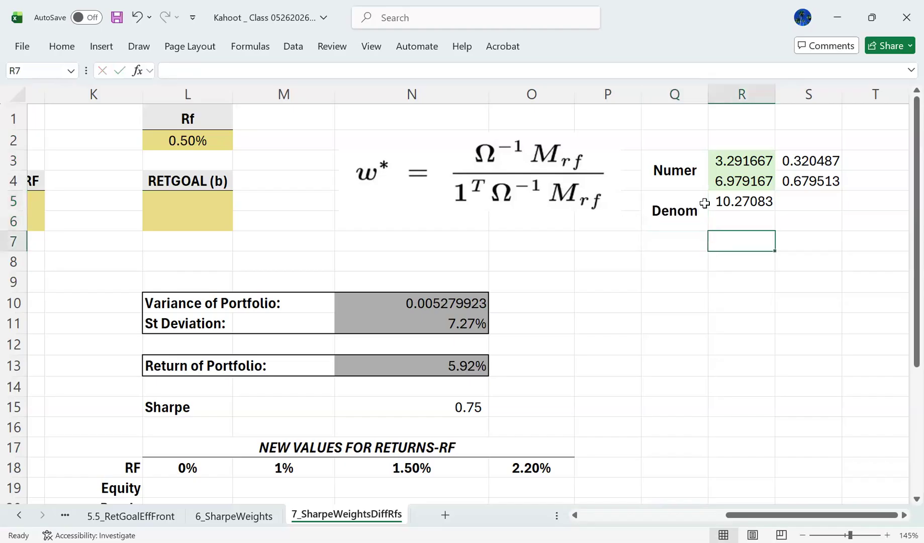
- Merge the denominator cells R5:R6 and centre the value both horizontally and vertically
key("Up")
key("shift+Up")
left_click(61, 46)
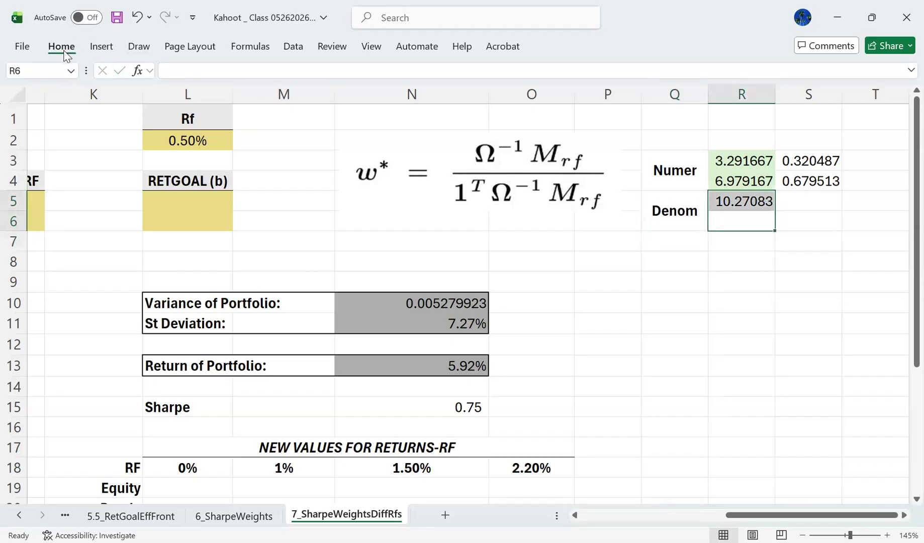
left_click(323, 87)
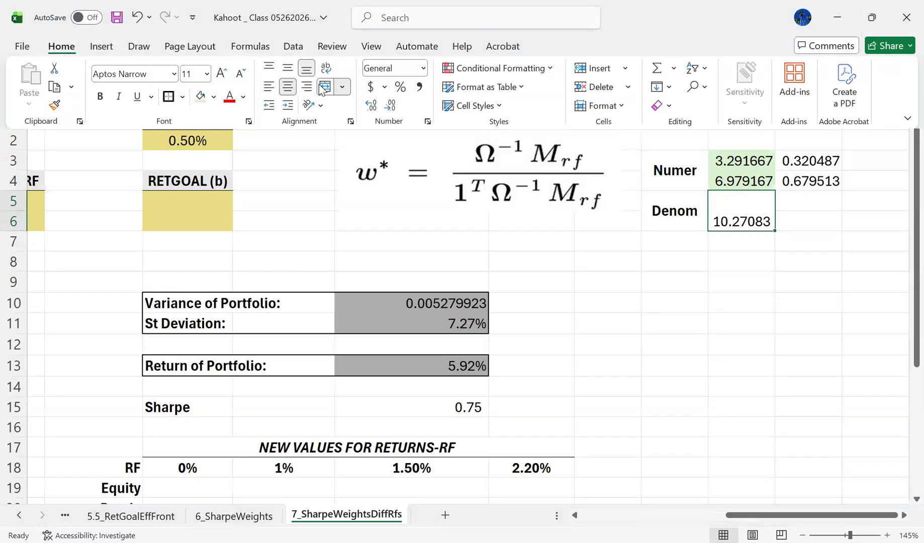
left_click(288, 68)
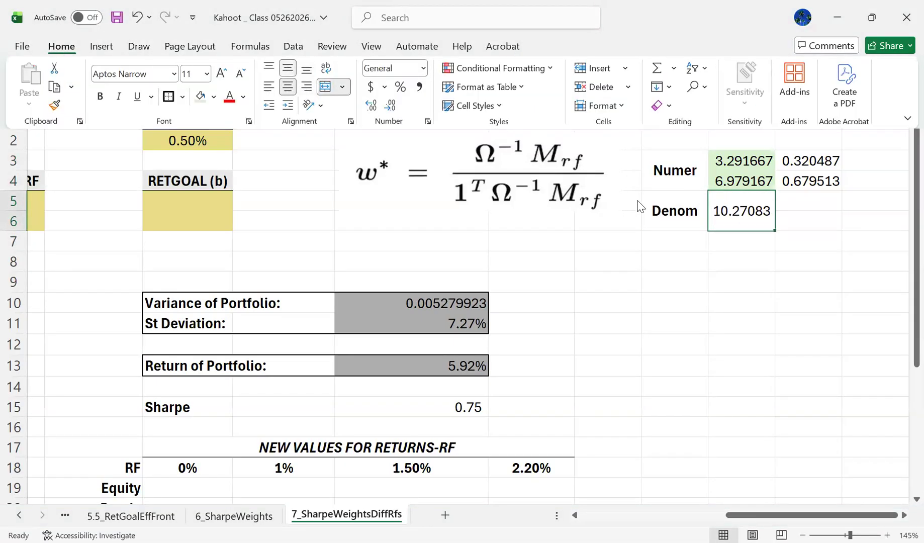
- Add the heading "Weights" in S2 above the computed weights and make it bold and underlined
left_click(796, 153)
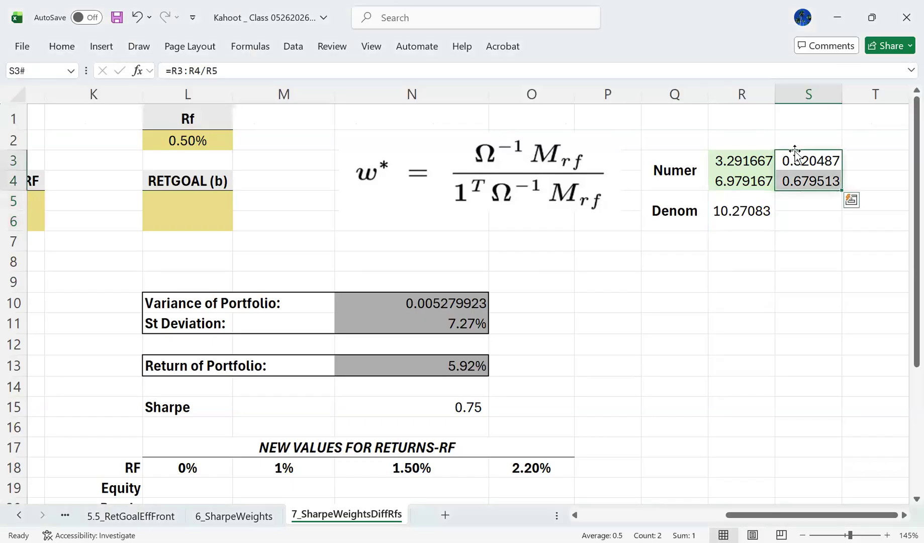
key("Up")
type("Weights")
key("Return")
key("Up")
key("ctrl+b")
key("ctrl+u")
- Enter the heading "Solution" in S1, above the Weights heading
key("Down")
key("Down")
key("Up")
key("Up")
key("Up")
type("Solution")
key("Return")
key("Down")
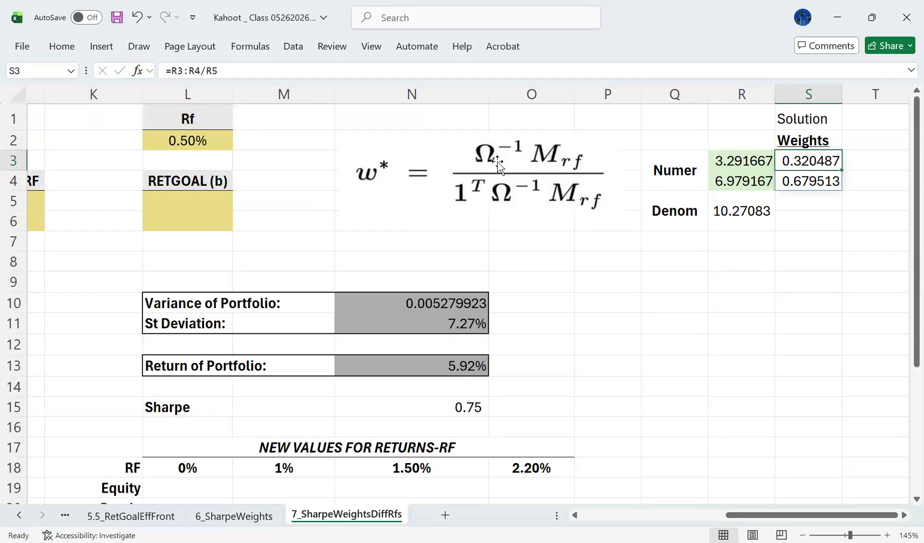
- Clear the Solver weights from the WEIGHTS cells E5:E6, keeping the saved solutions in E1:E2
left_click(141, 208)
key("Left")
key("Left")
key("Left")
key("Left")
key("Left")
key("Left")
key("Left")
key("Left")
key("Left")
key("Left")
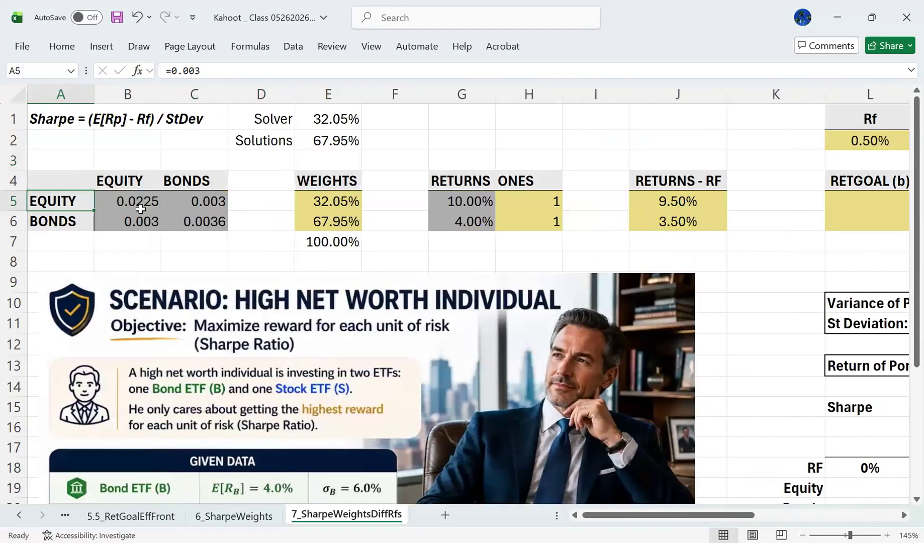
key("Right")
key("Right")
key("Right")
key("Right")
key("Right")
key("Left")
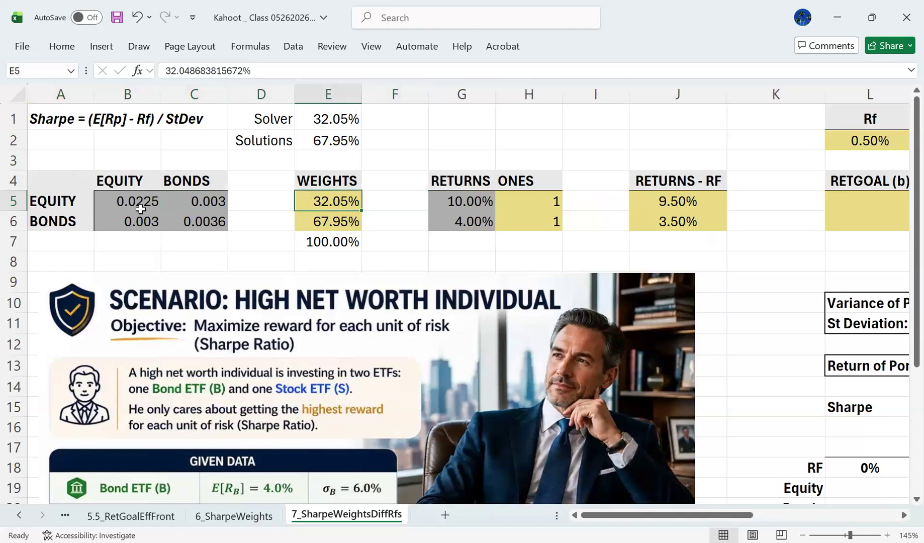
key("shift+Down")
key("Delete")
key("Left")
key("Right")
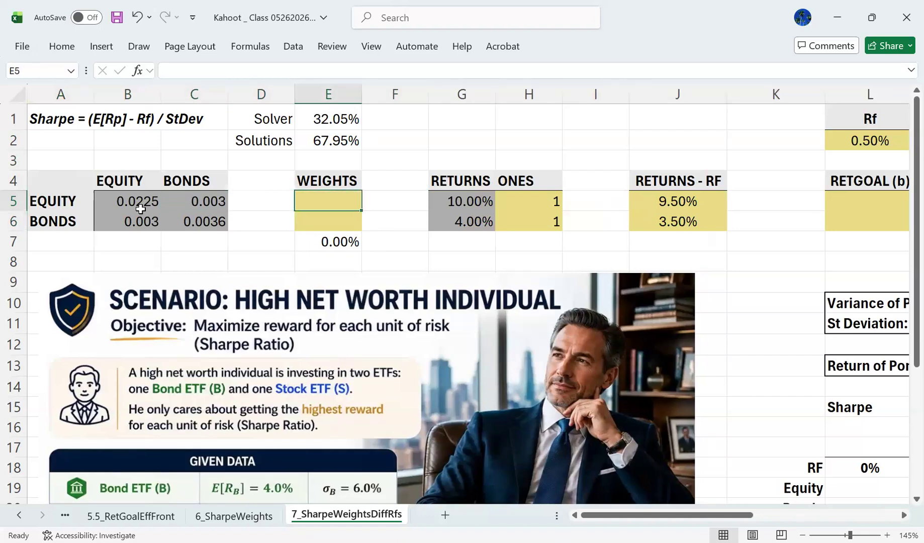
- Enter the single-cell weights formula =mmult(minverse(cov),murf)/mmult(mmult(transpose(ones),cov),murf) in E5
type("=")
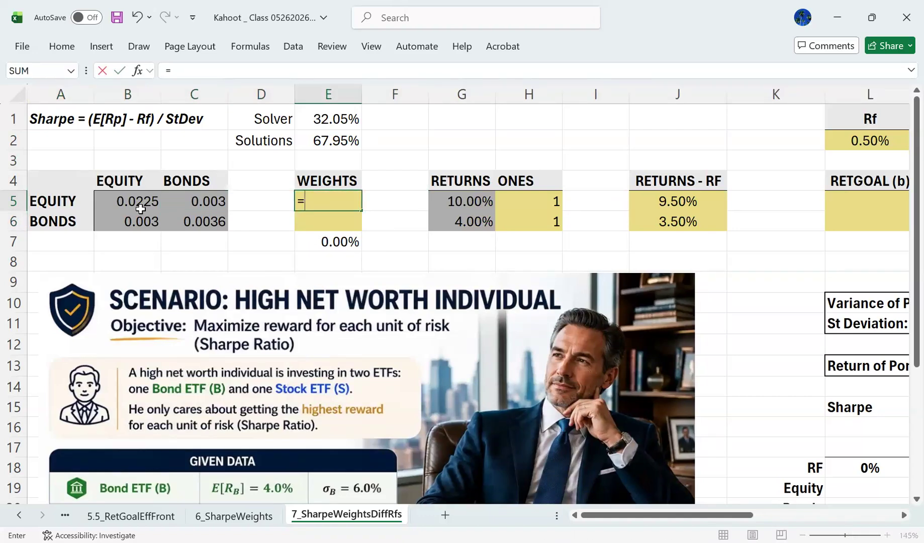
type("mmult(")
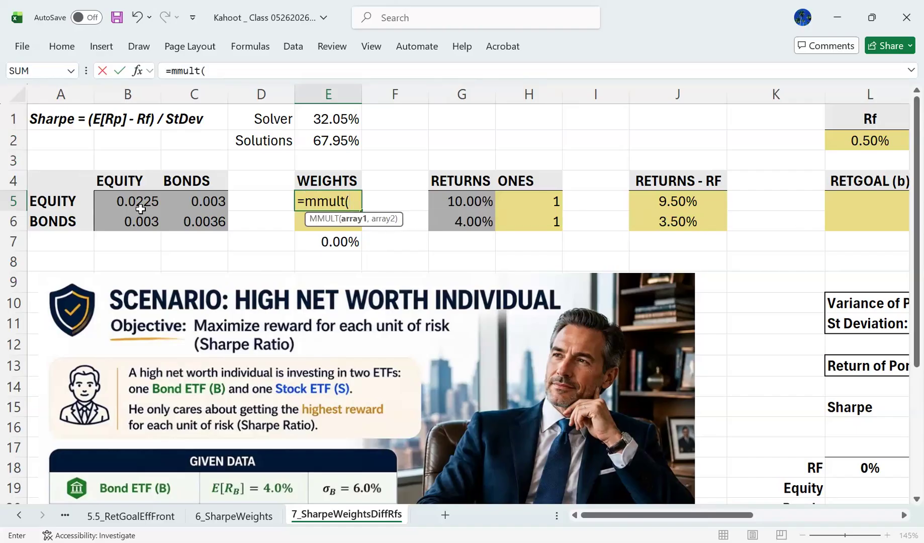
type("minverse")
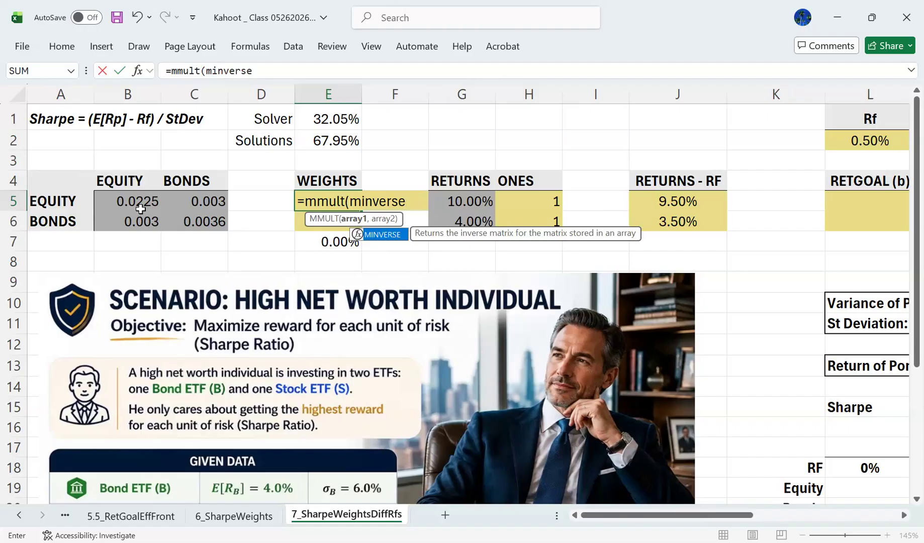
type("(cov)")
left_click_drag(618, 515, 708, 515)
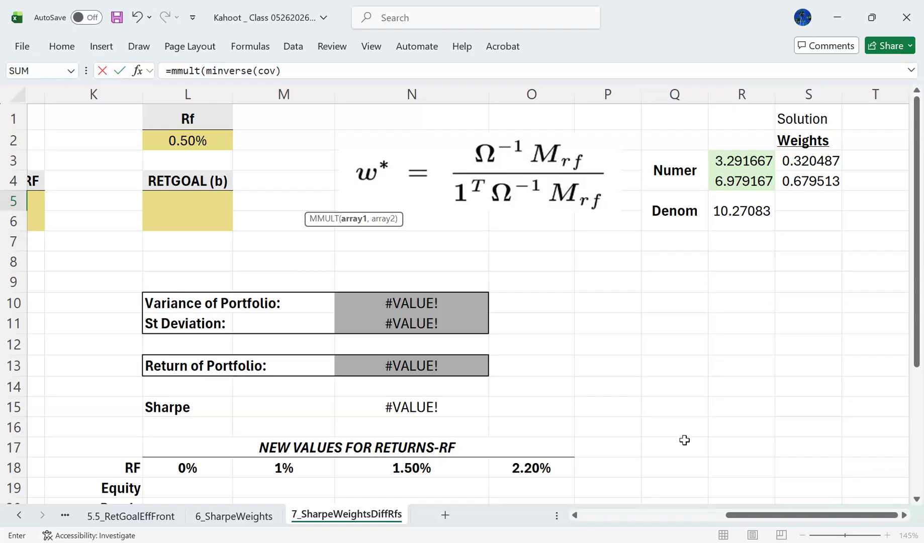
left_click_drag(811, 515, 667, 515)
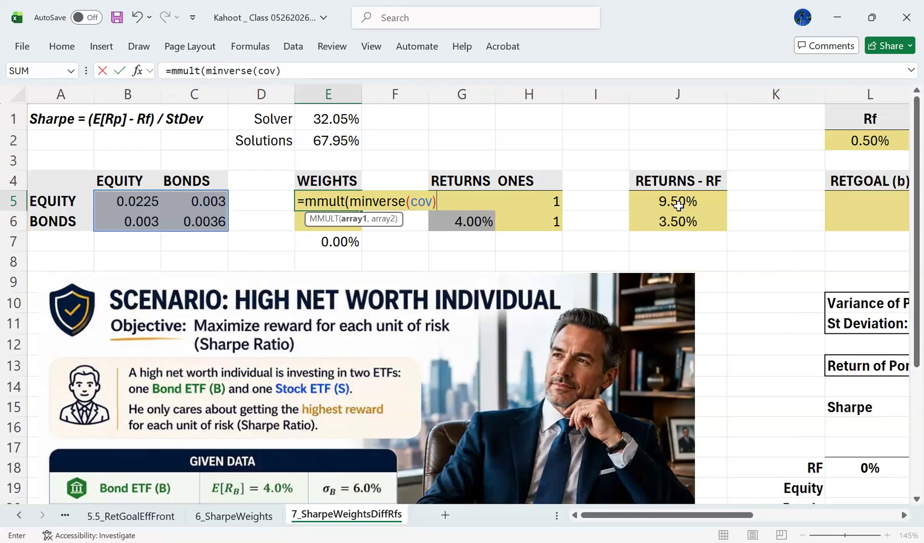
type(",murf")
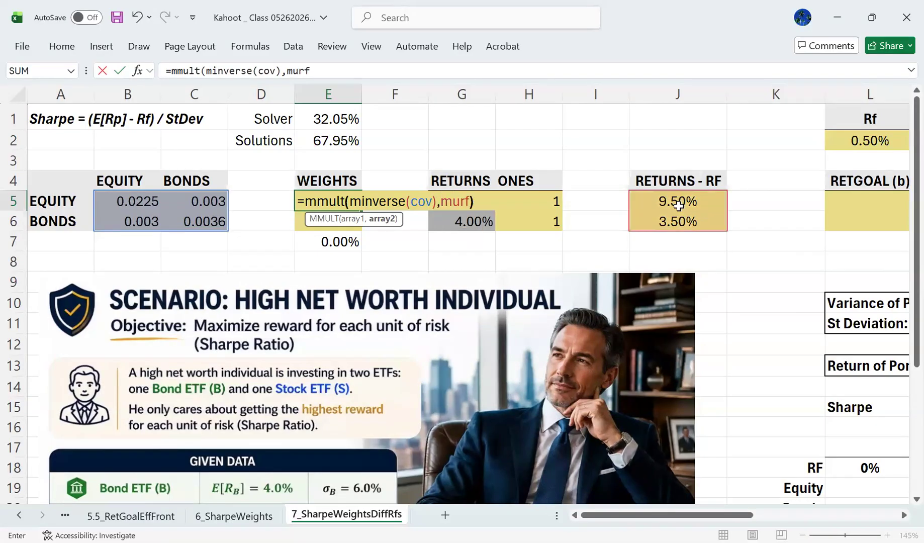
type(")/m")
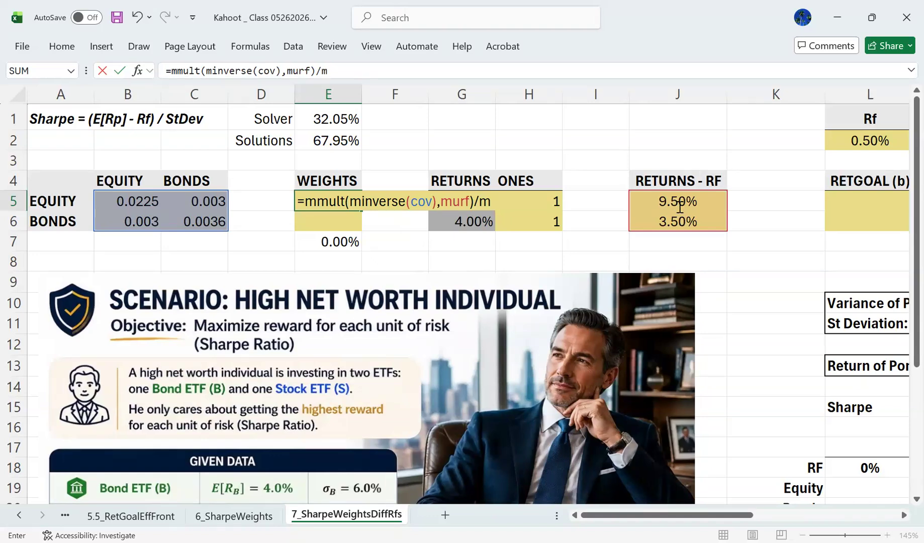
type("mult(mmult(transpose(ones")
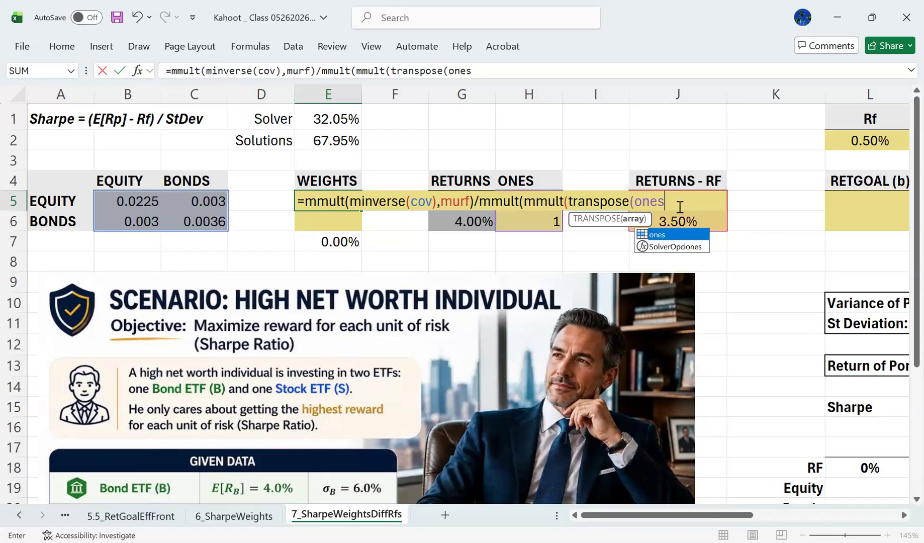
type("),cov),")
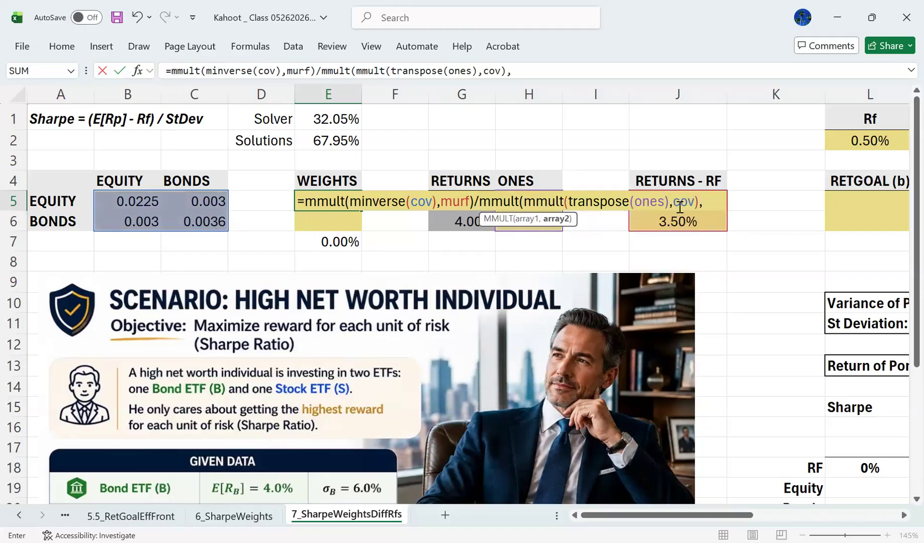
type("murf)")
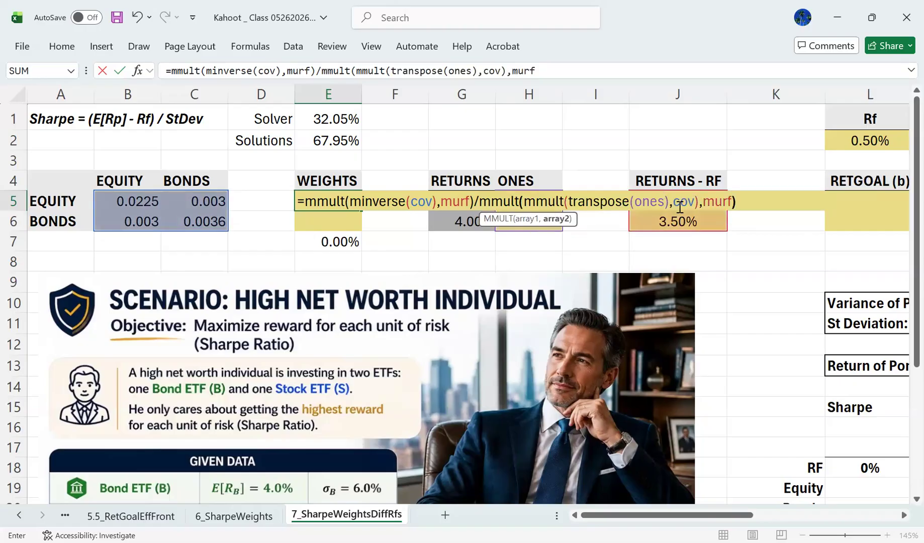
key("Return")
key("Up")
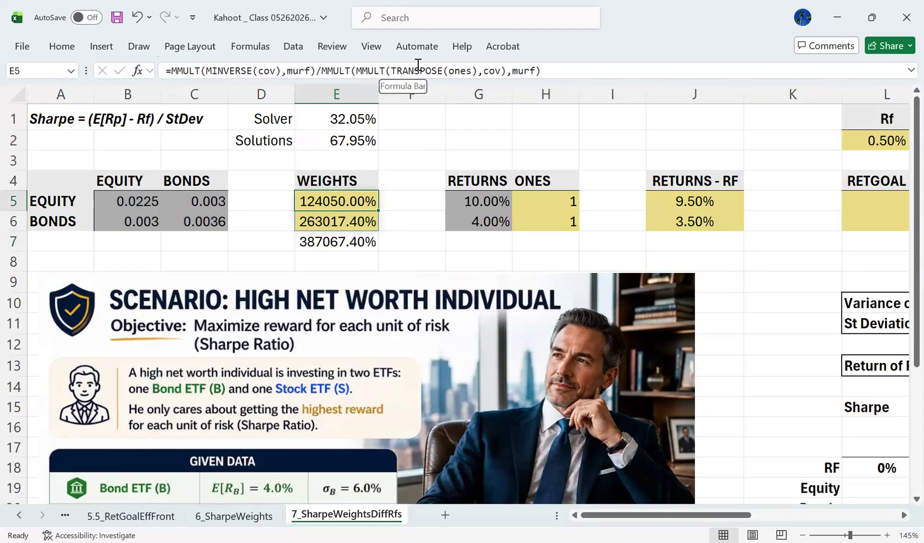
- Correct the denominator of the E5 weights formula by replacing cov with minverse(cov)
left_click(258, 71)
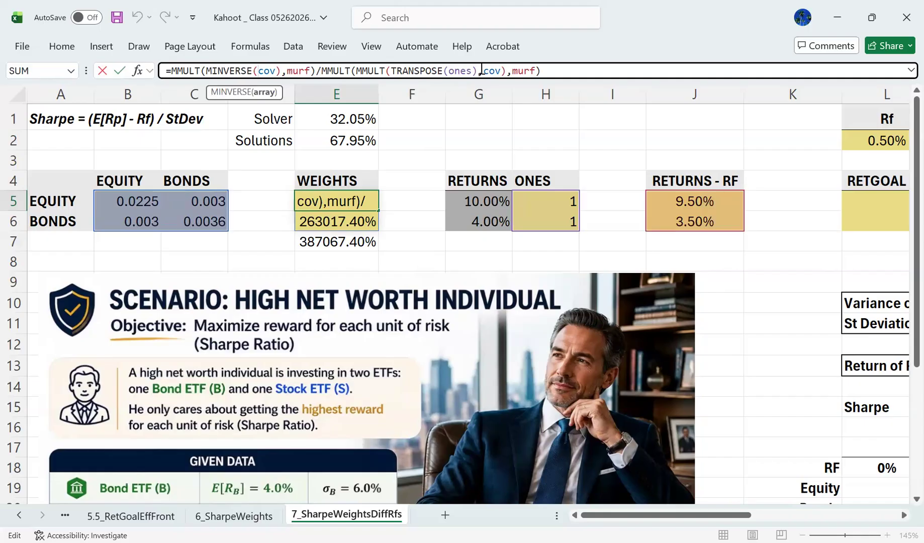
left_click(504, 71)
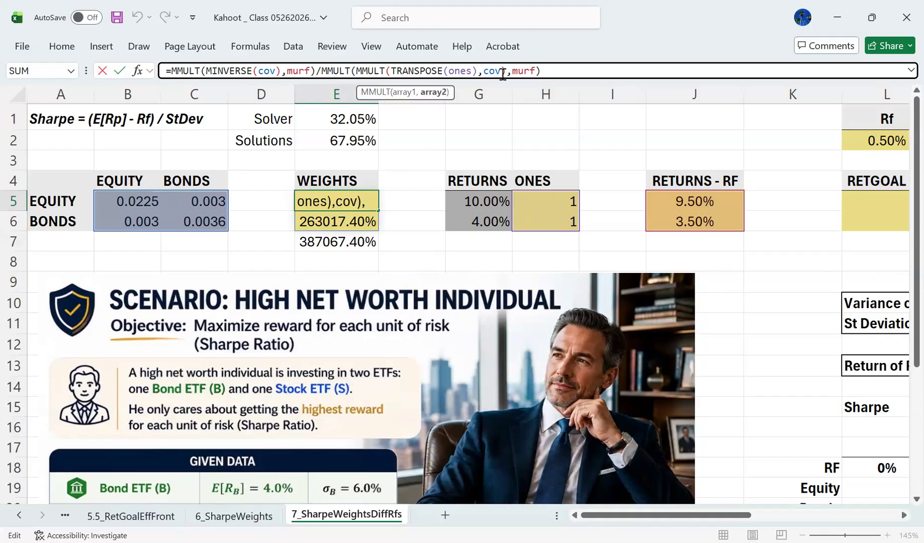
type("minverse")
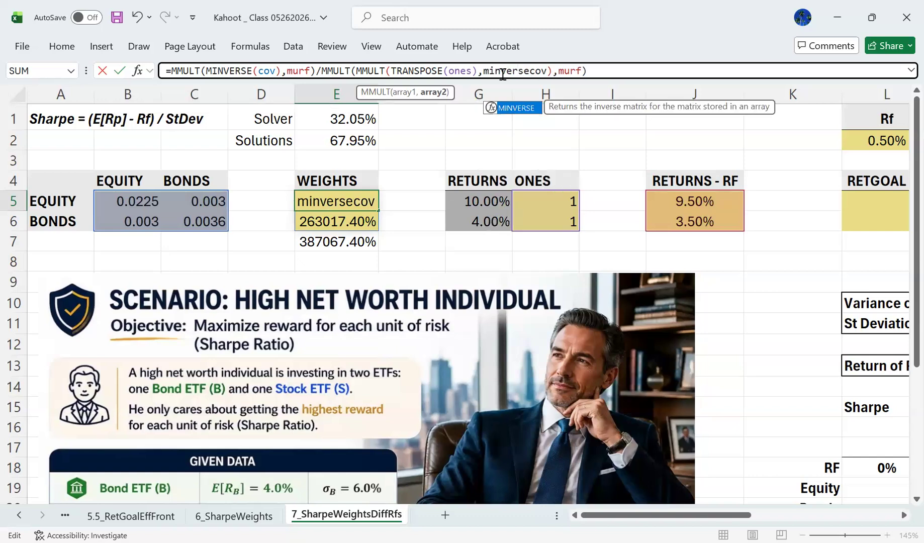
type("(cov")
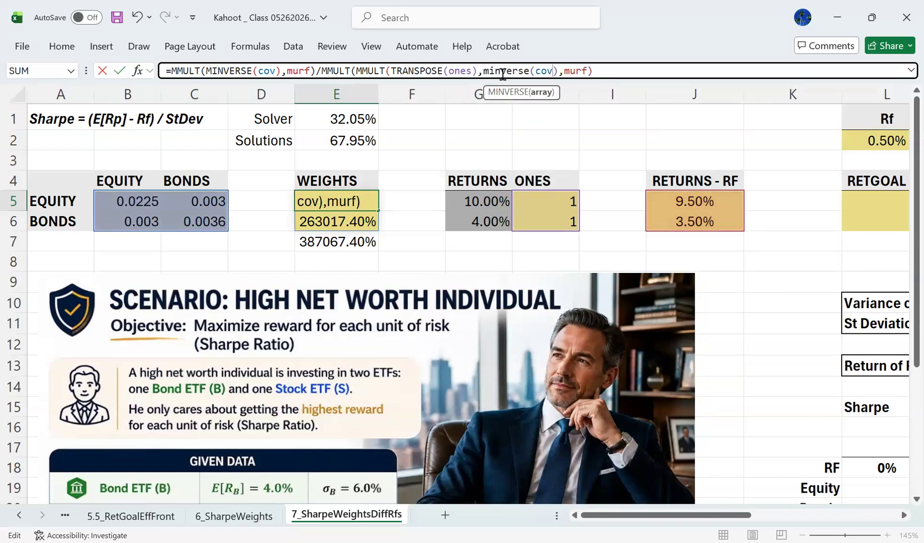
type(")")
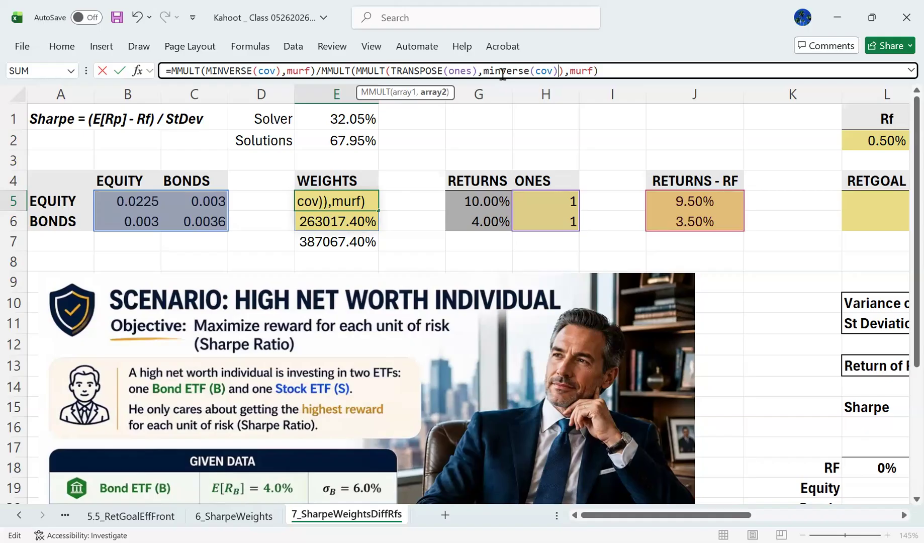
key("Return")
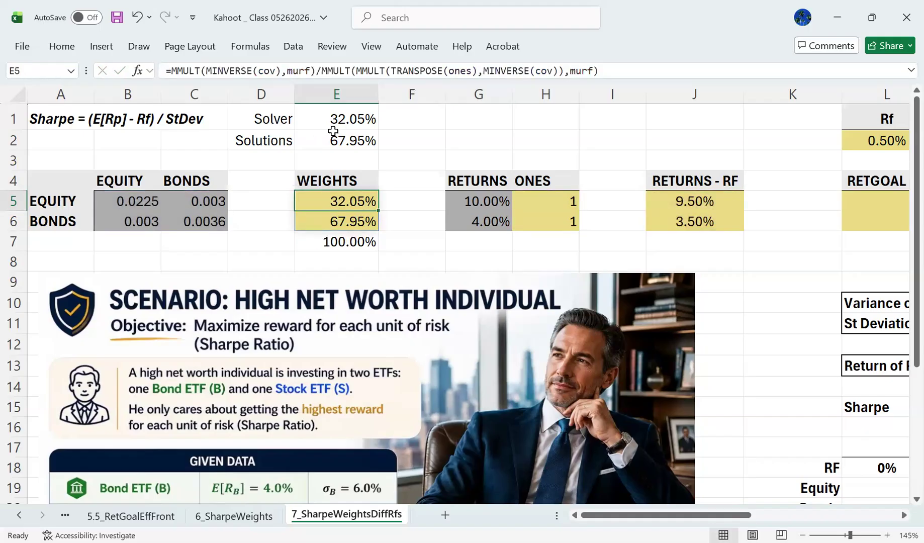
- Review the MINVERSE(cov) term in the E5 formula, the Solver setup, and the numerator, denominator and weights in R1:S6
left_click_drag(483, 71, 549, 70)
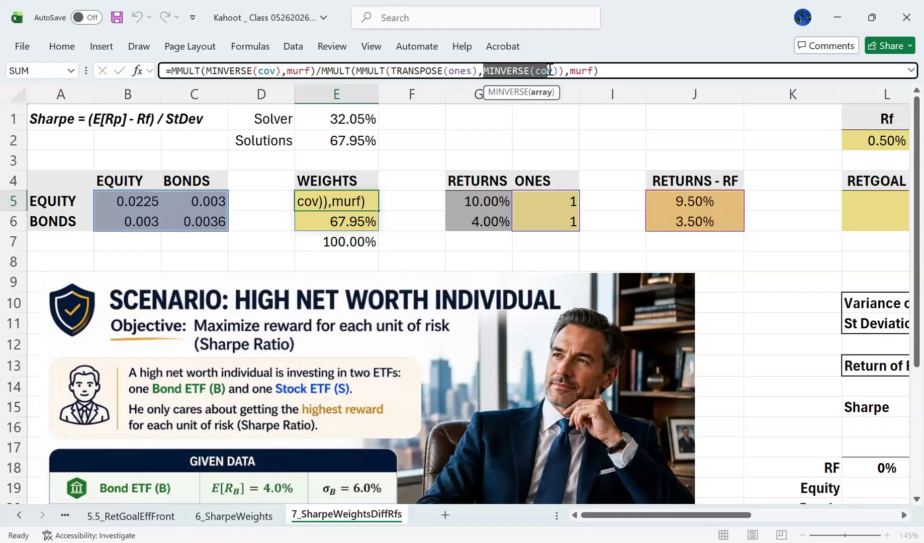
key("Escape")
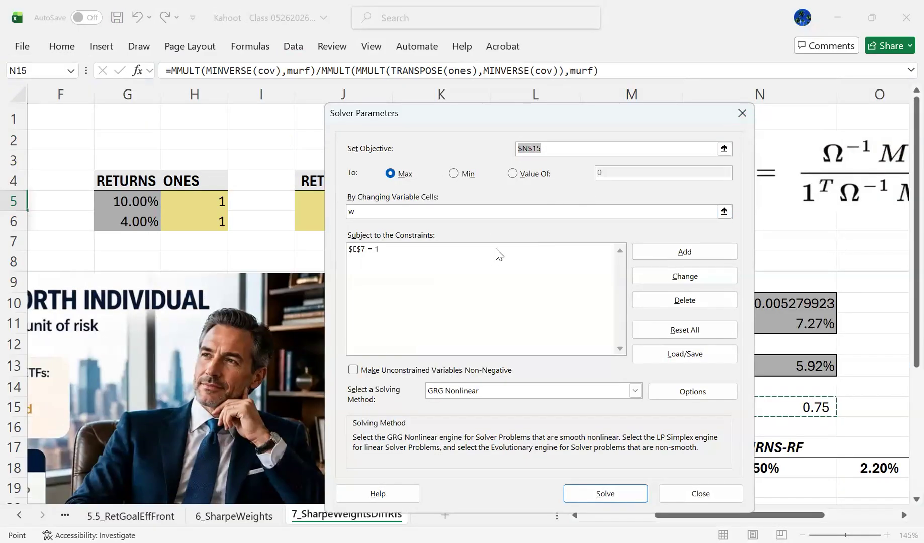
left_click(742, 120)
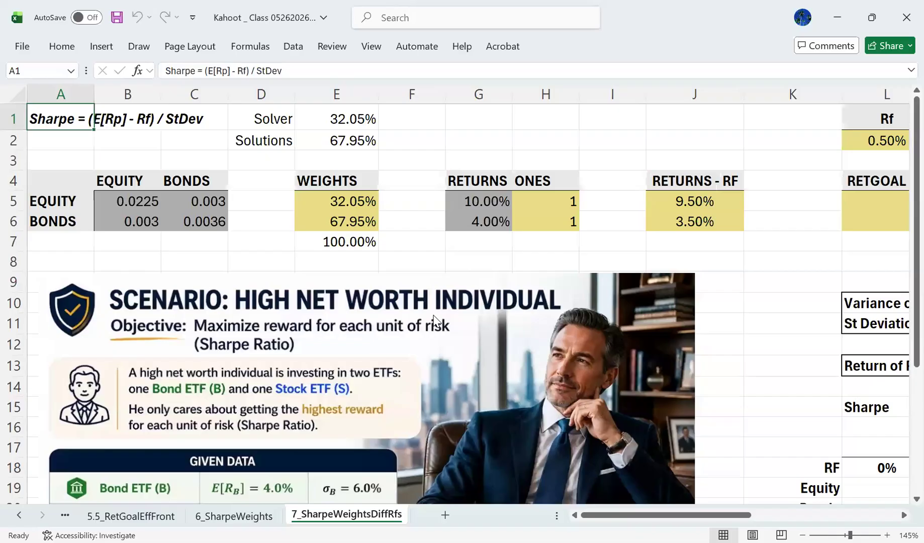
key("alt+Tab")
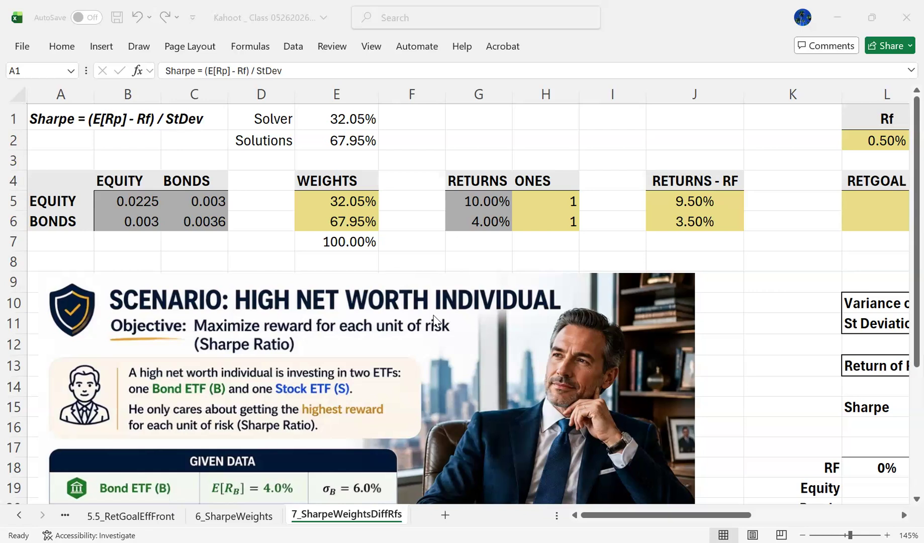
left_click_drag(365, 201, 362, 221)
left_click_drag(640, 515, 787, 516)
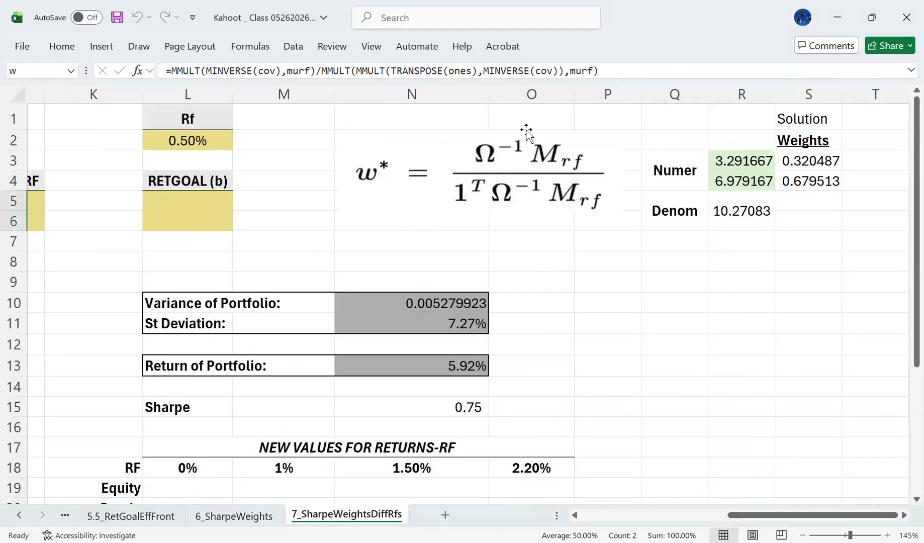
left_click_drag(712, 124, 812, 203)
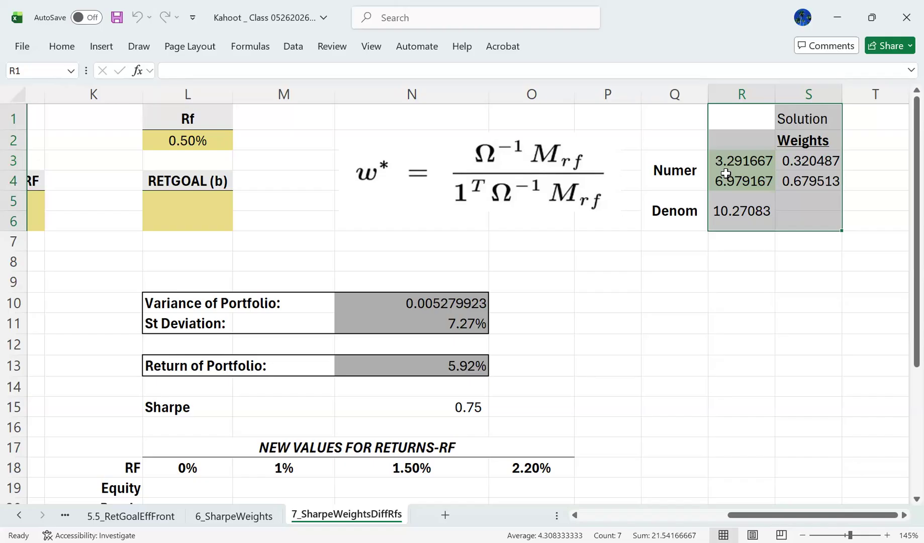
left_click(726, 173)
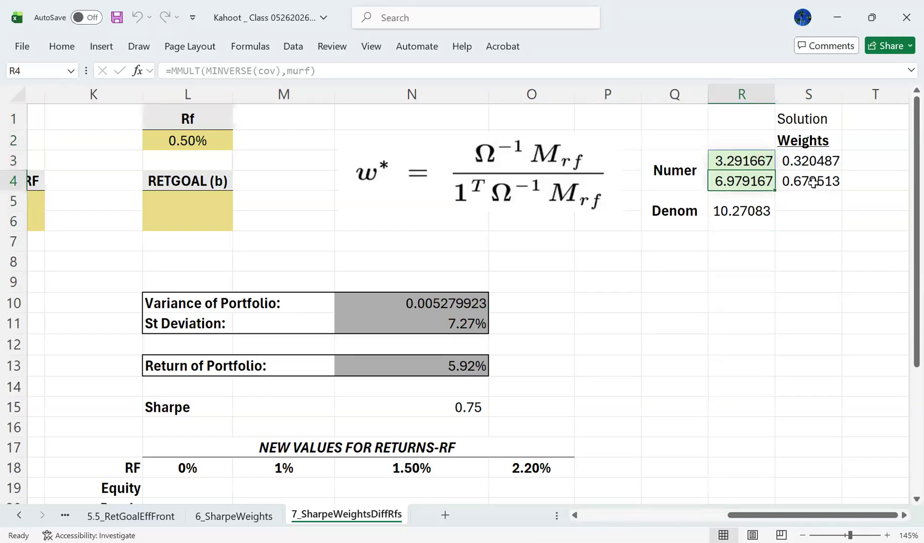